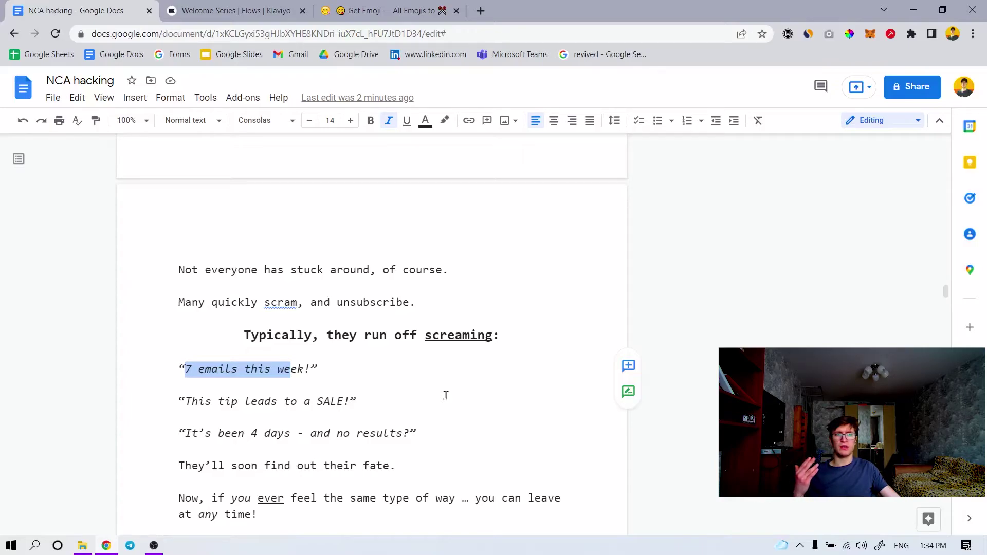
- Review the three quoted reader complaints under the "screaming" heading and the following lines through "Because … odds are"
scroll(255, 431, "down", 3)
left_click(328, 306)
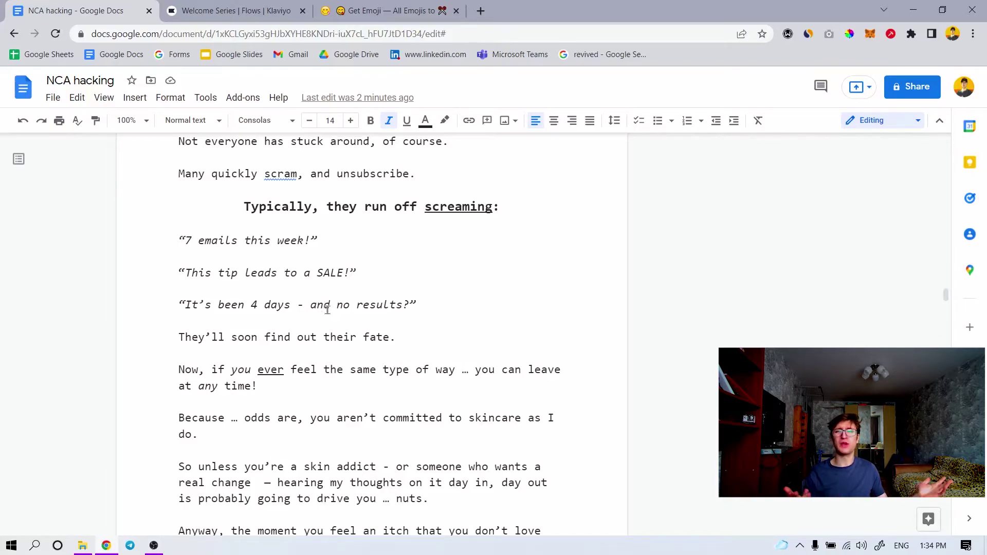
scroll(210, 299, "down", 1)
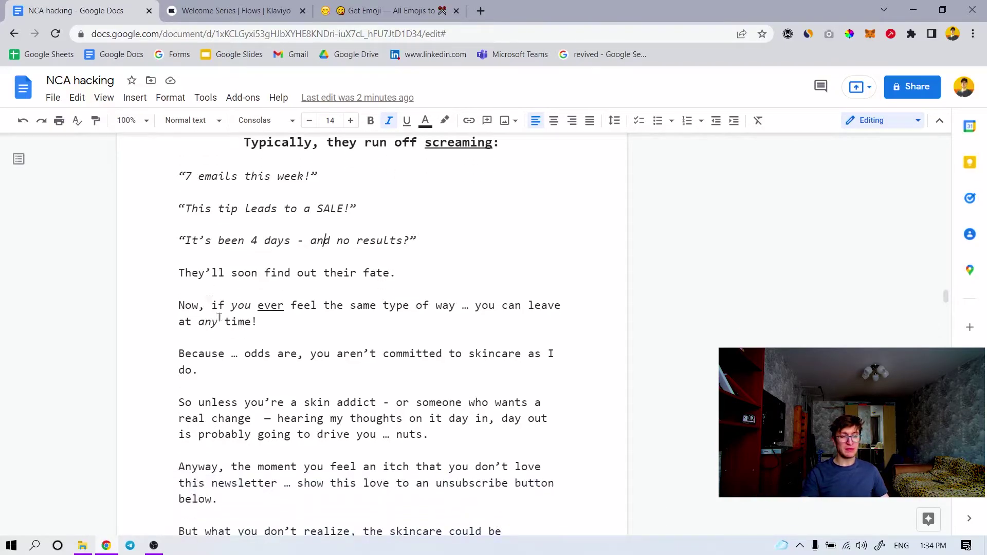
left_click_drag(185, 240, 271, 246)
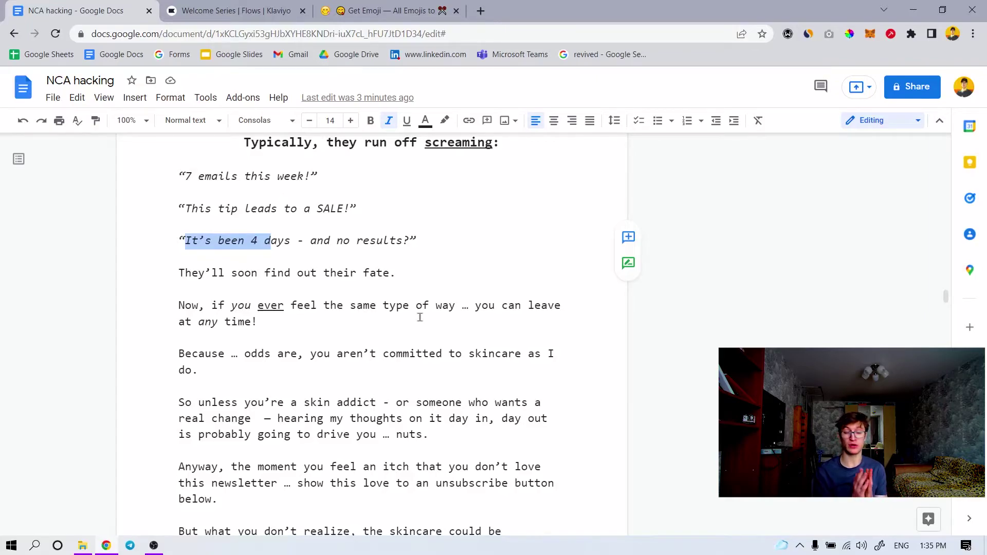
left_click_drag(185, 208, 337, 208)
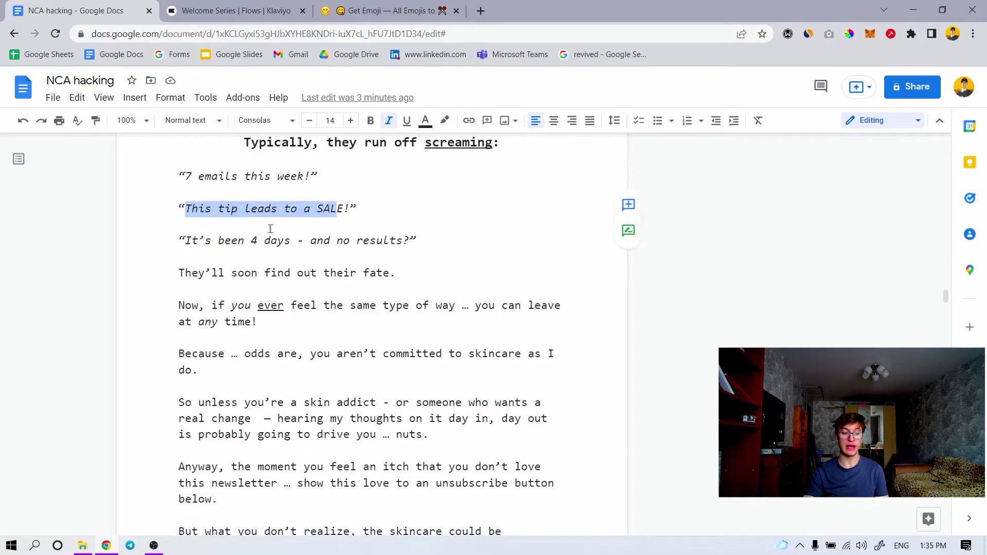
left_click_drag(186, 240, 271, 241)
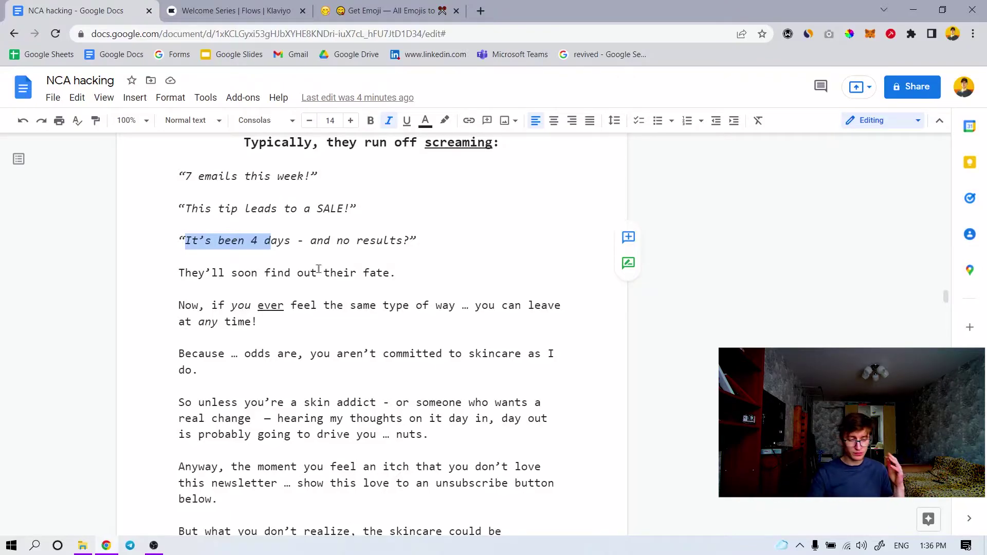
scroll(316, 260, "down", 2)
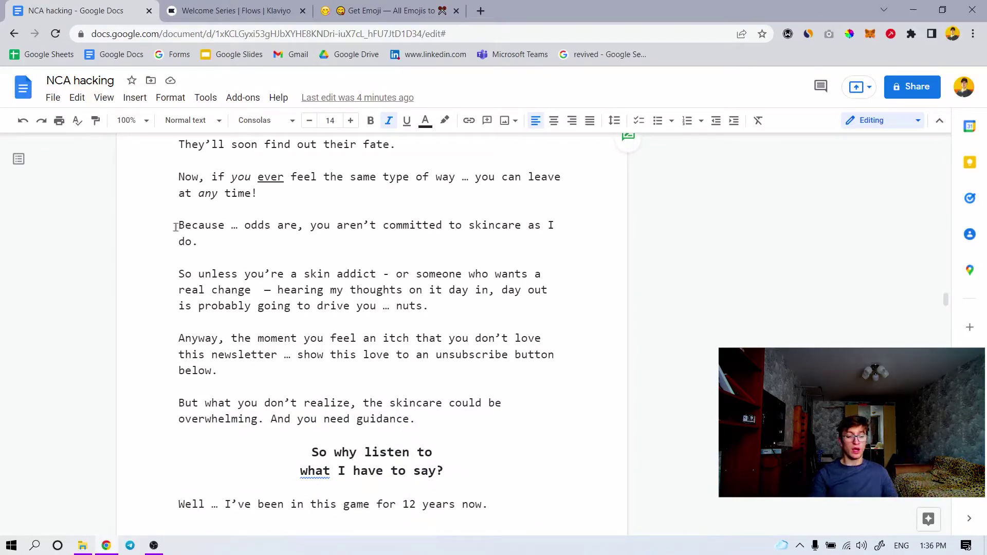
left_click_drag(244, 227, 279, 229)
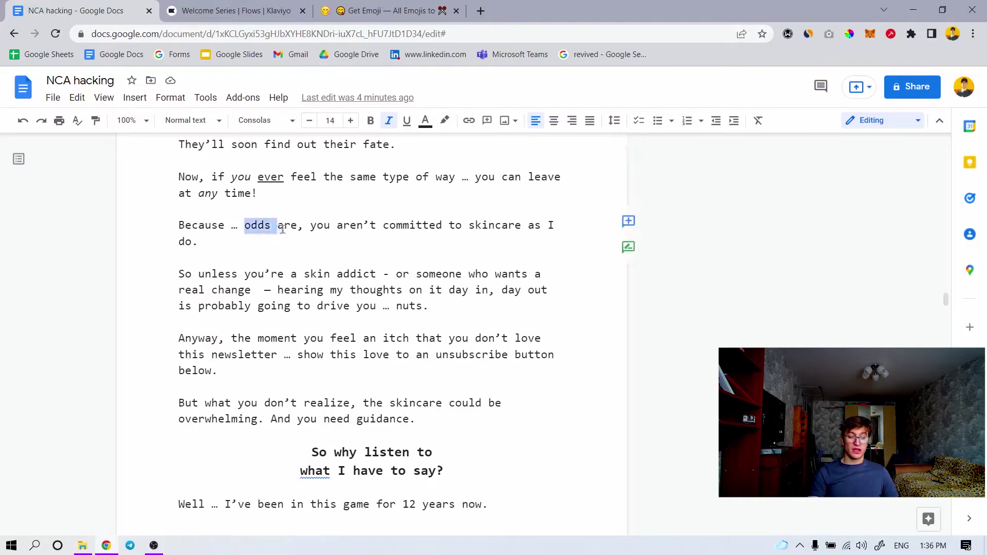
scroll(417, 228, "down", 1)
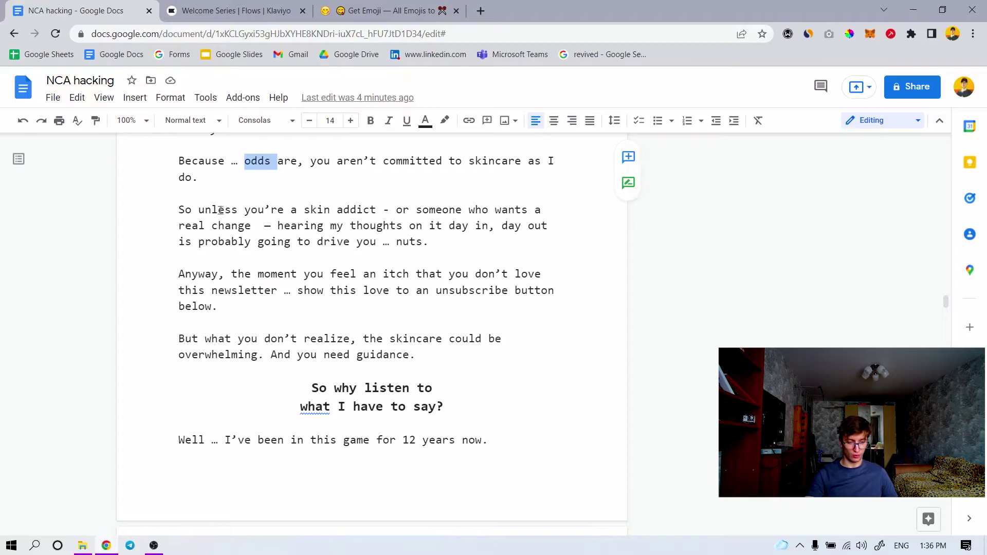
- Add the comment "identity" to the phrase "skin addict" in the "So unless you're" paragraph
left_click_drag(304, 211, 375, 210)
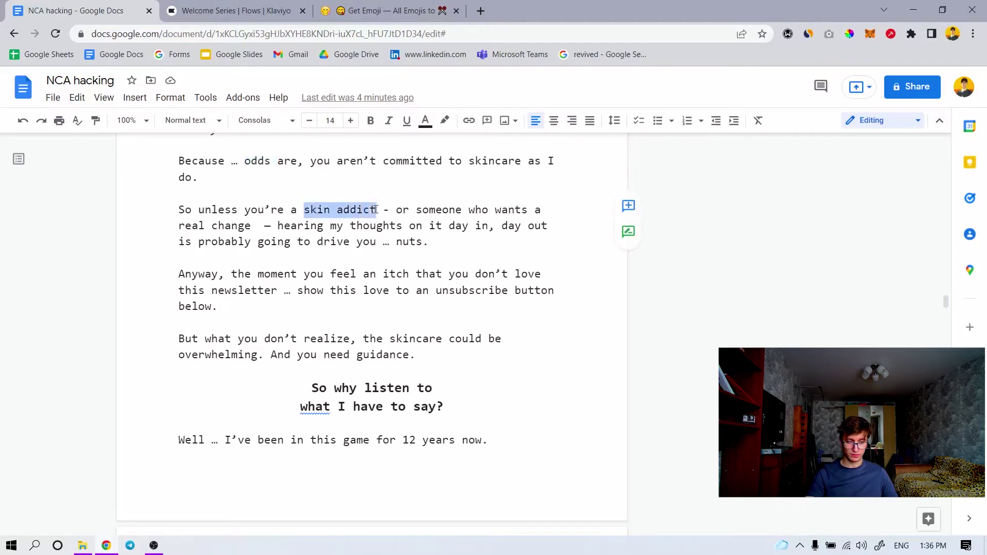
left_click(638, 207)
type("idenity")
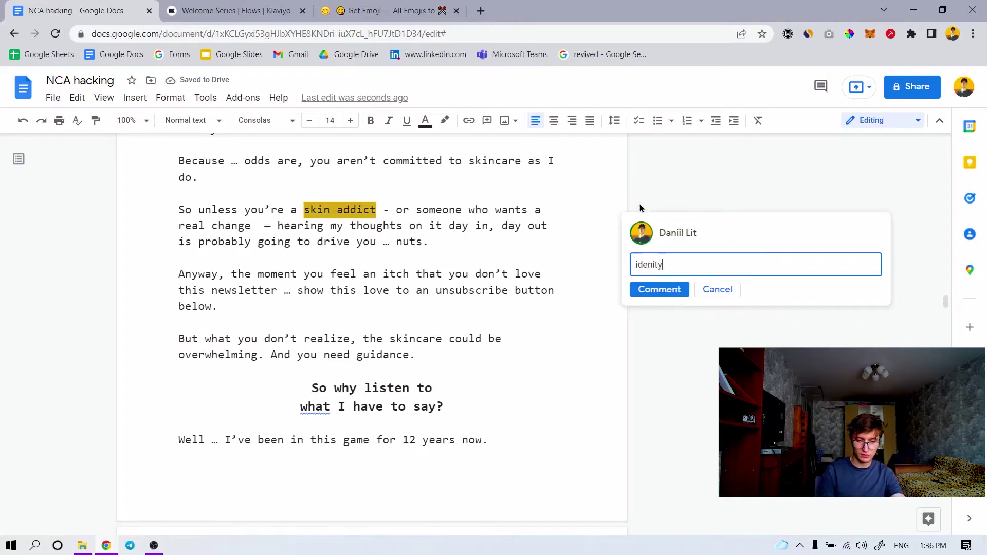
key("Return")
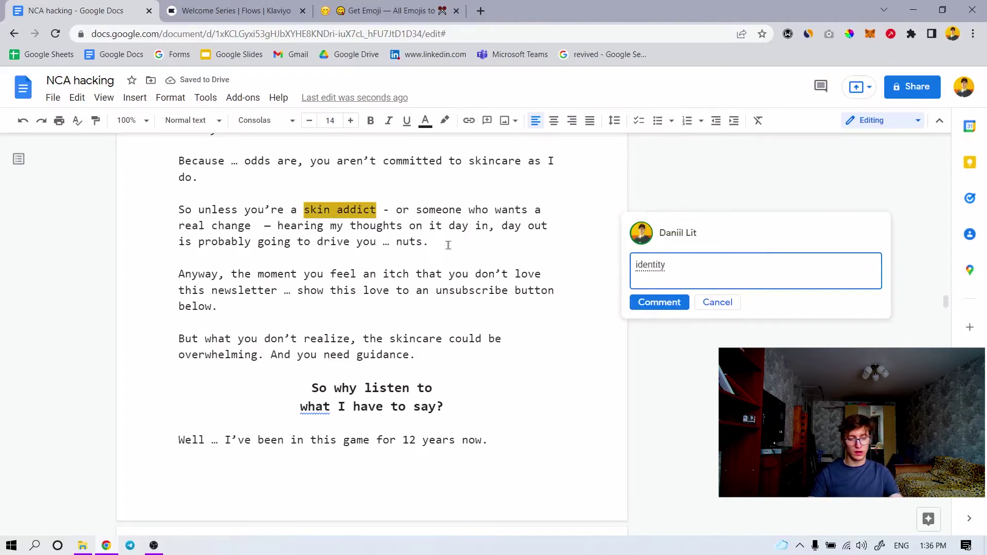
left_click_drag(467, 209, 255, 224)
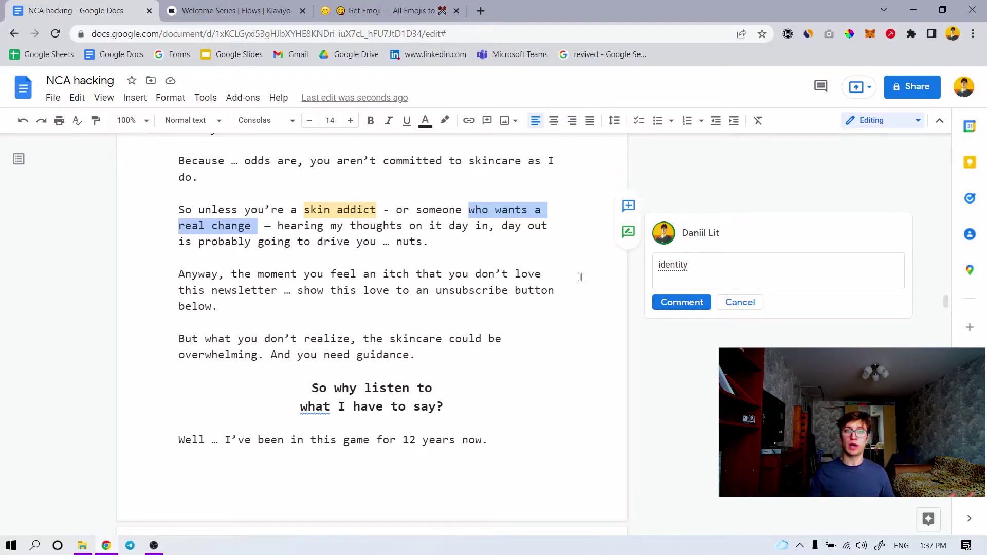
left_click(212, 225)
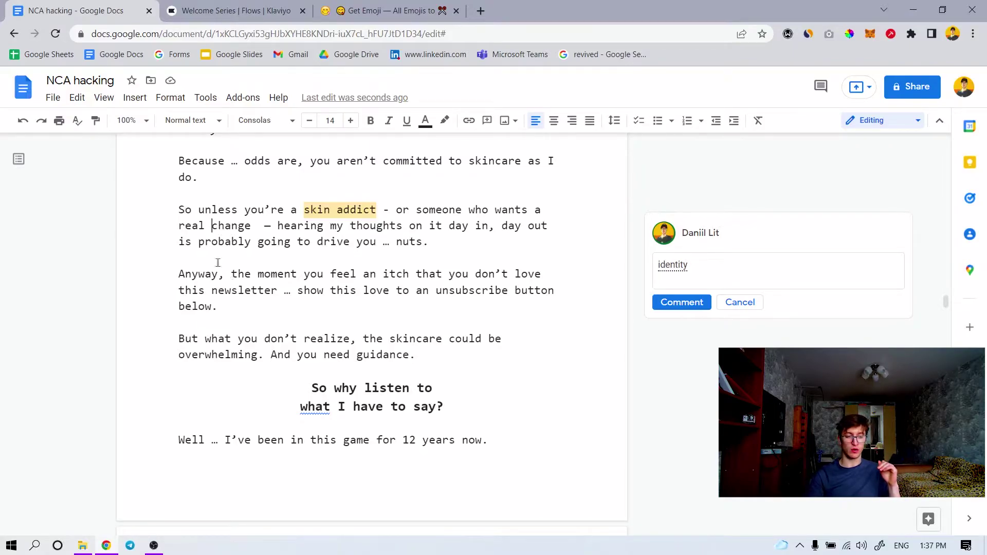
left_click_drag(462, 210, 256, 227)
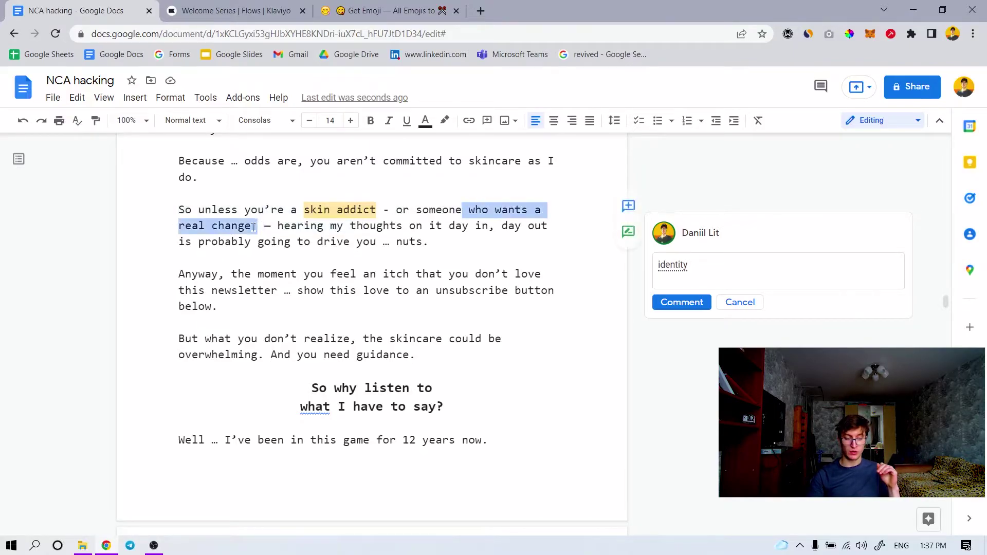
left_click(687, 302)
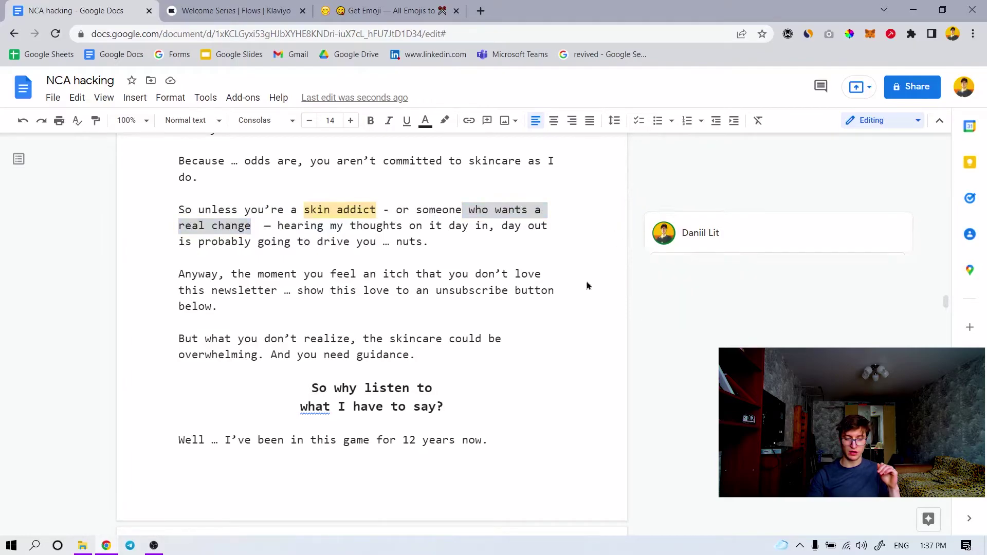
- Draft the comment "dream" on the phrase "who wants a real change" in the same paragraph
left_click_drag(474, 210, 253, 229)
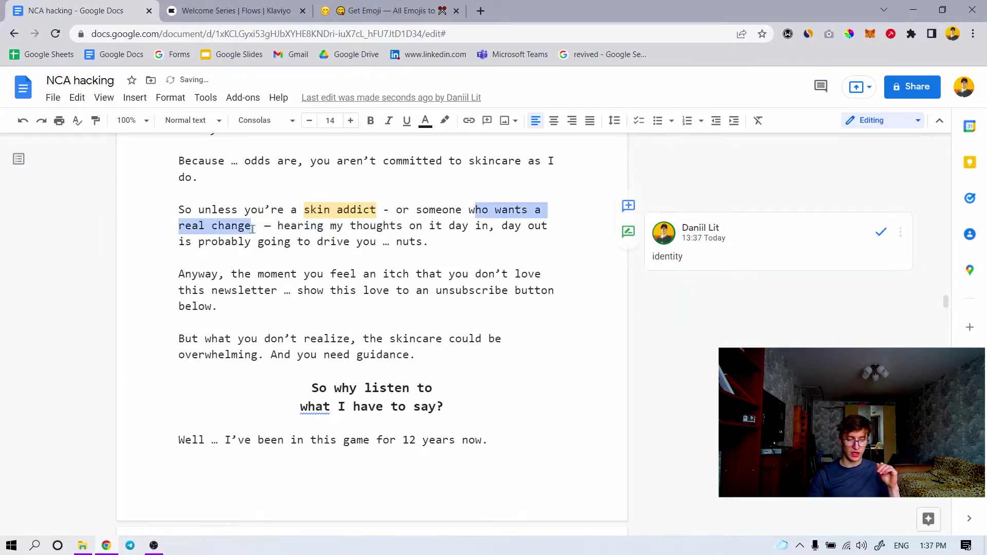
left_click(626, 206)
type("dream")
key("Return")
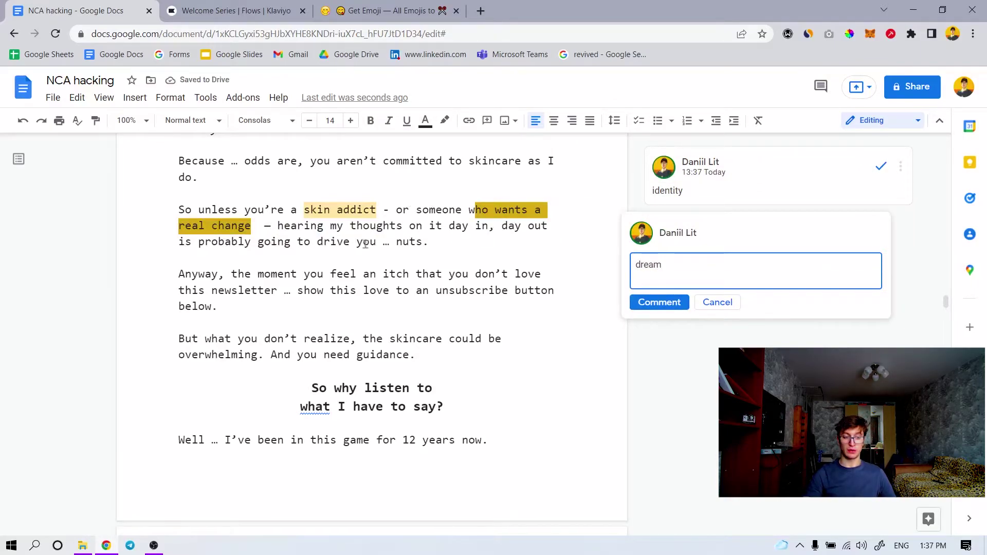
- Examine the unsubscribe paragraph, the guidance lines and the heading "So why listen to what I have to say?"
scroll(370, 245, "down", 1)
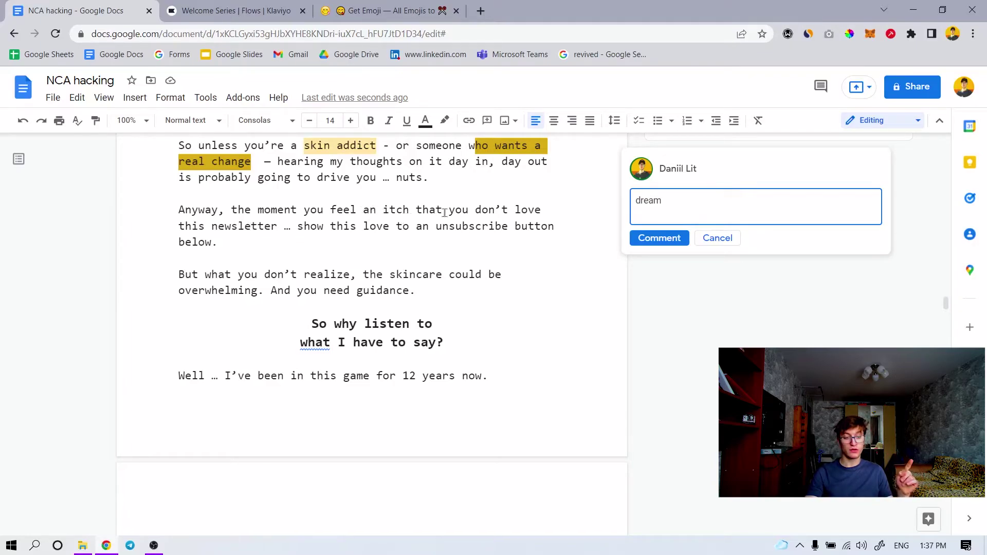
left_click_drag(438, 227, 507, 231)
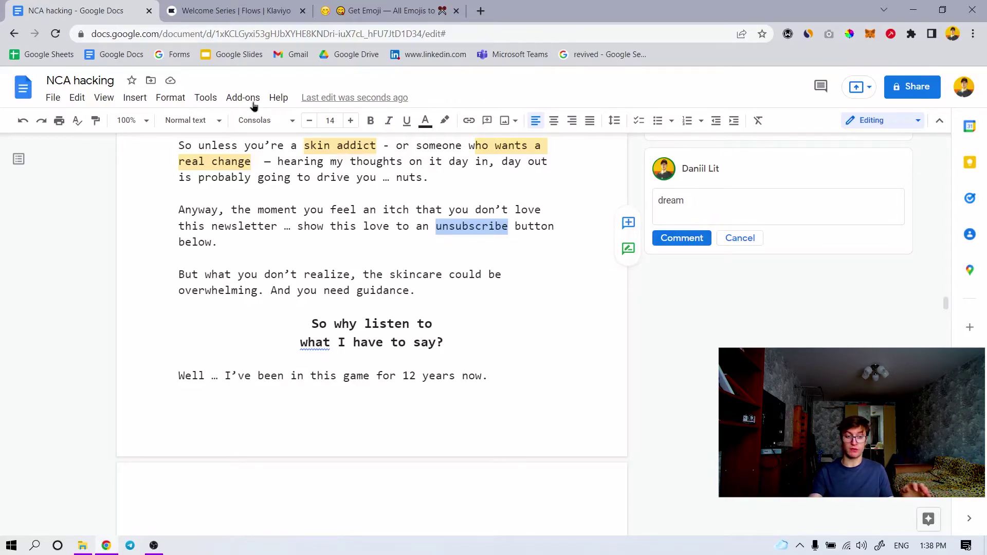
left_click(360, 199)
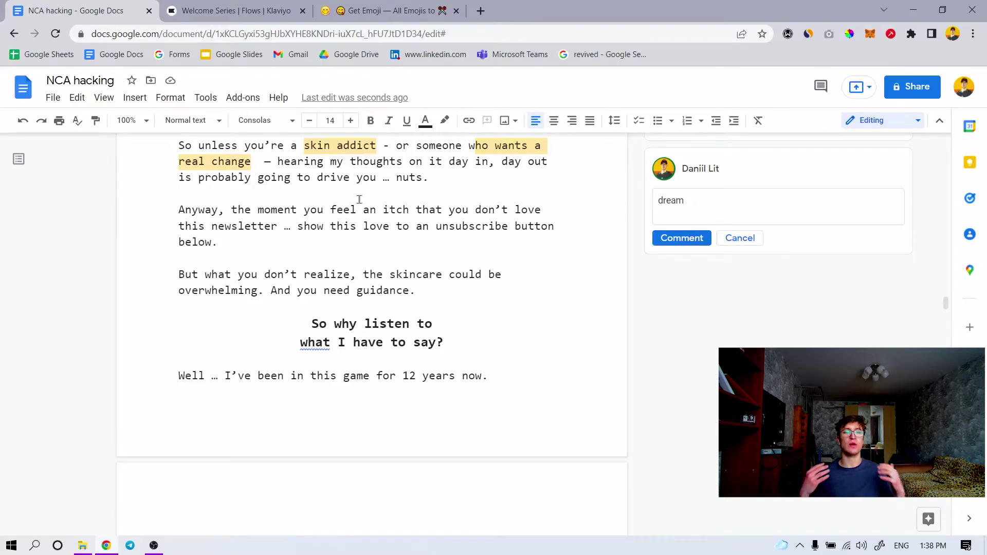
scroll(330, 203, "down", 2)
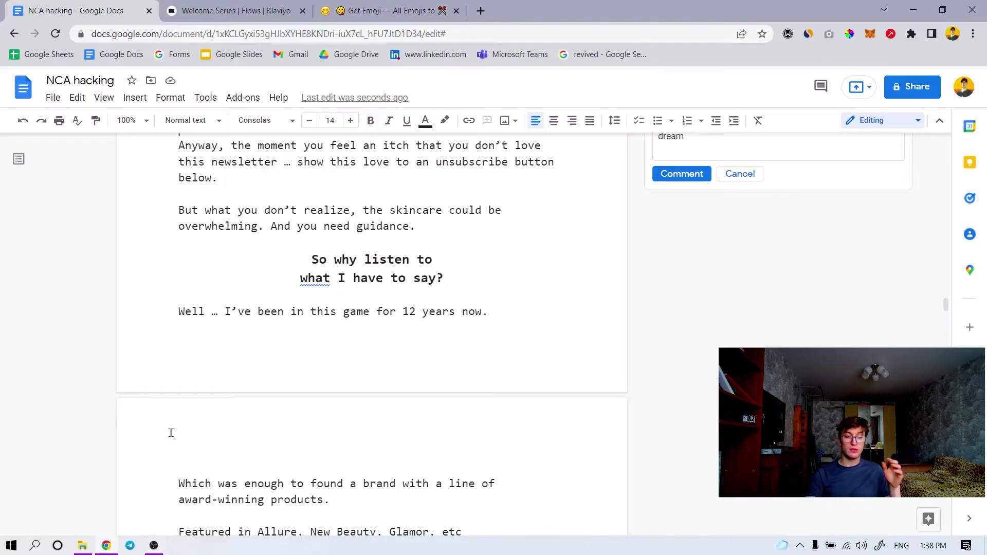
scroll(370, 314, "down", 2)
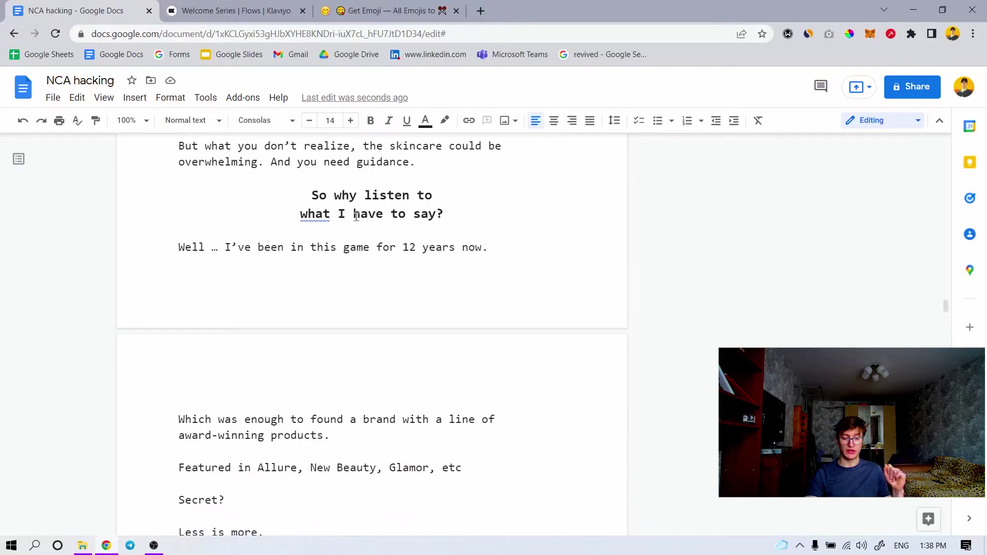
left_click_drag(445, 215, 308, 205)
scroll(313, 287, "down", 3)
scroll(316, 286, "up", 3)
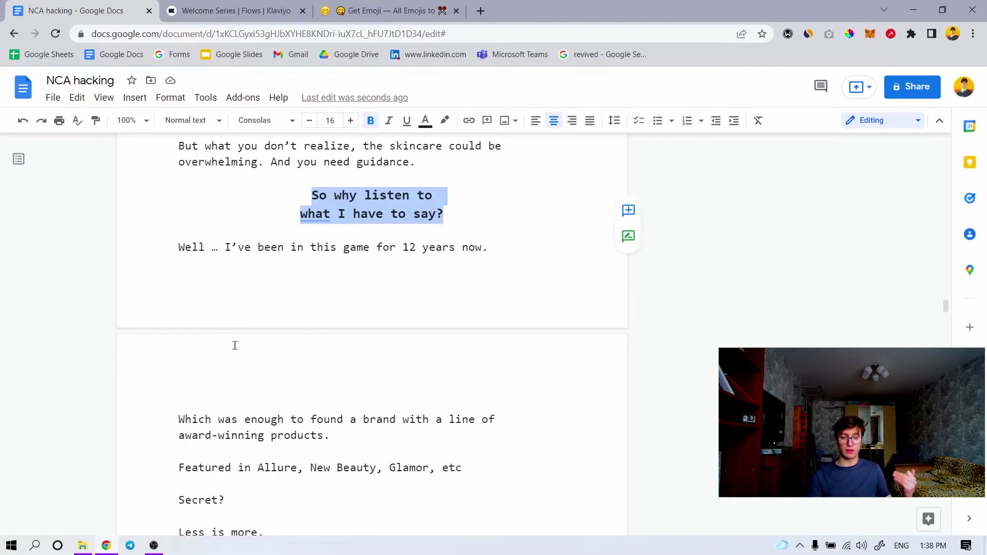
scroll(397, 300, "up", 1)
left_click(417, 300)
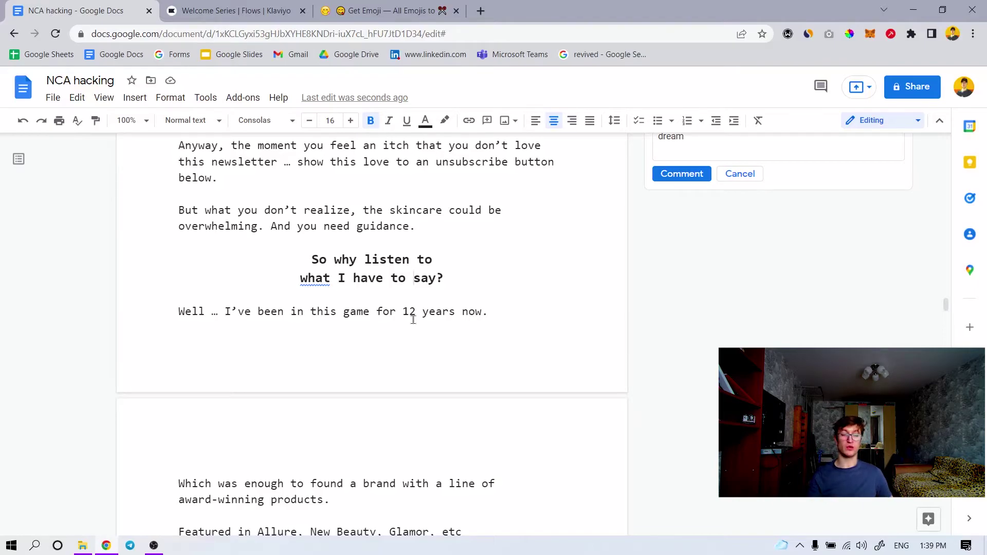
- Reread the "skin addict" paragraph, and examine the credential lines from "Well … I've been in this game" to the "Secret?" line
scroll(413, 320, "down", 4)
scroll(276, 348, "up", 5)
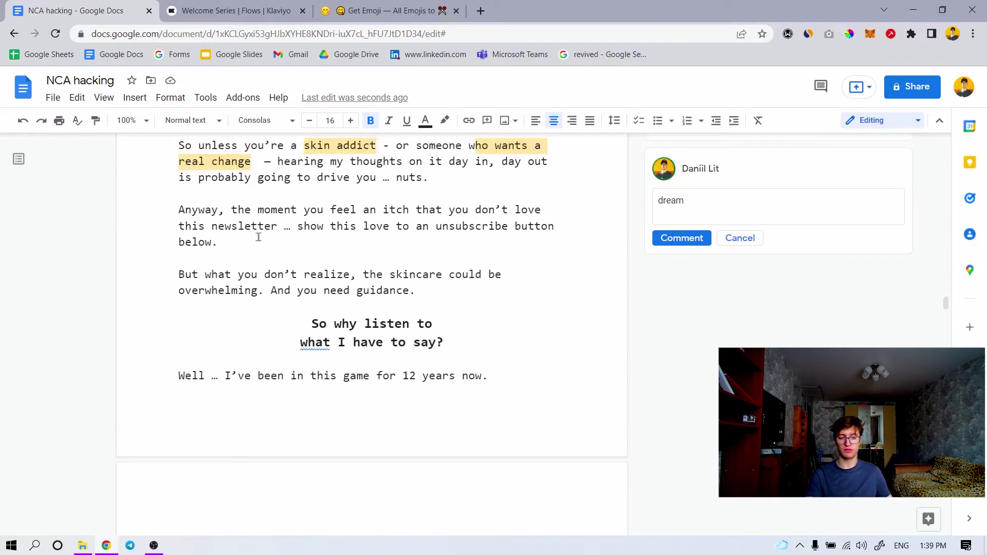
scroll(254, 240, "up", 1)
scroll(447, 169, "down", 1)
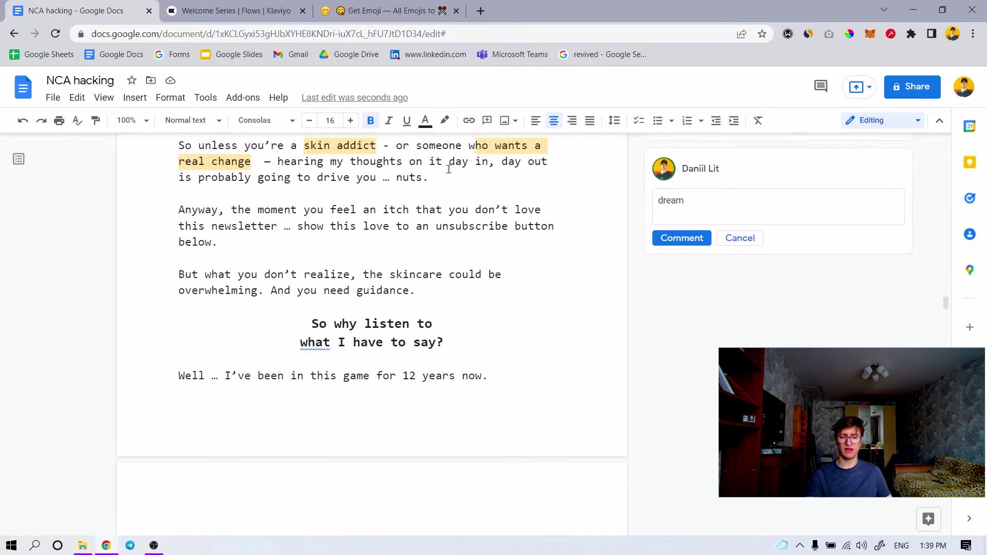
left_click_drag(429, 178, 196, 153)
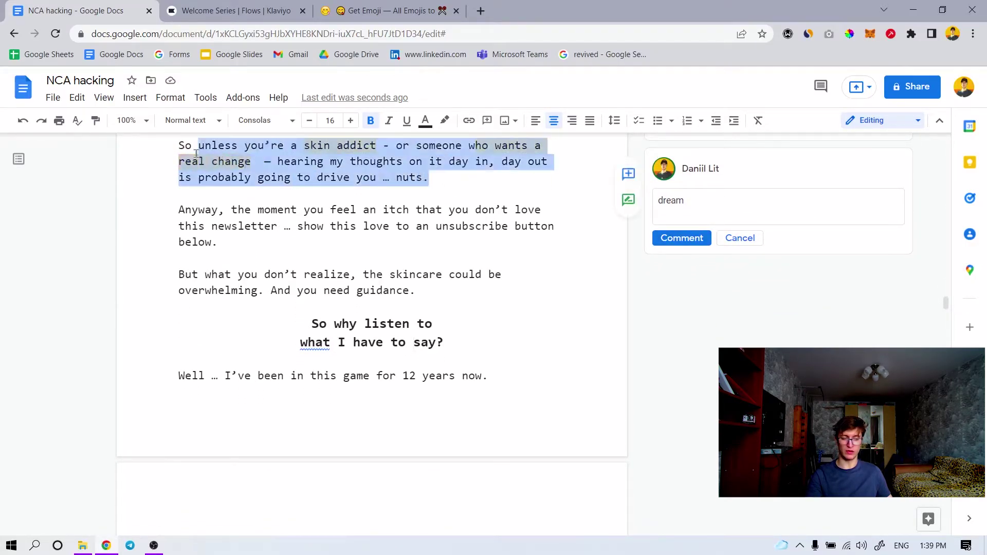
left_click(266, 258)
scroll(266, 273, "down", 2)
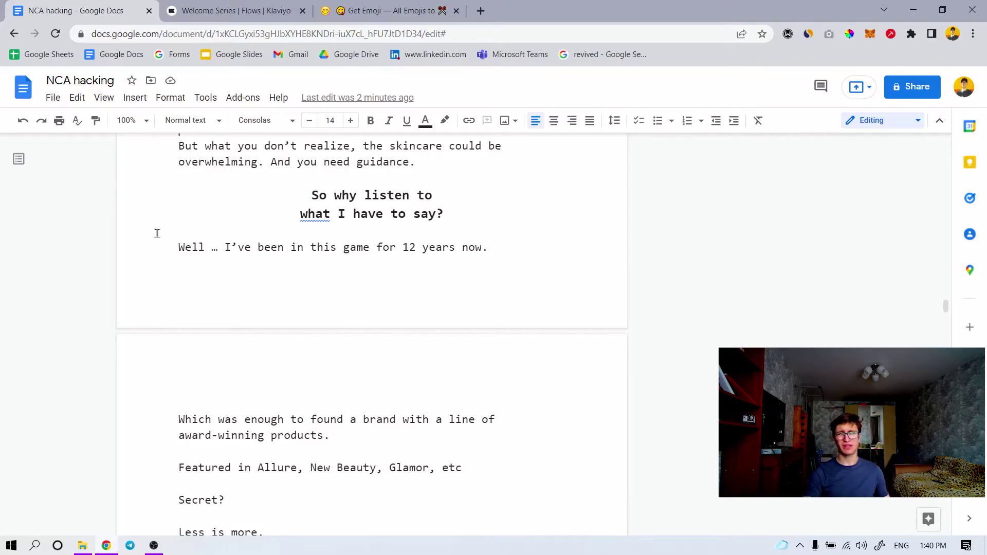
left_click_drag(178, 249, 218, 249)
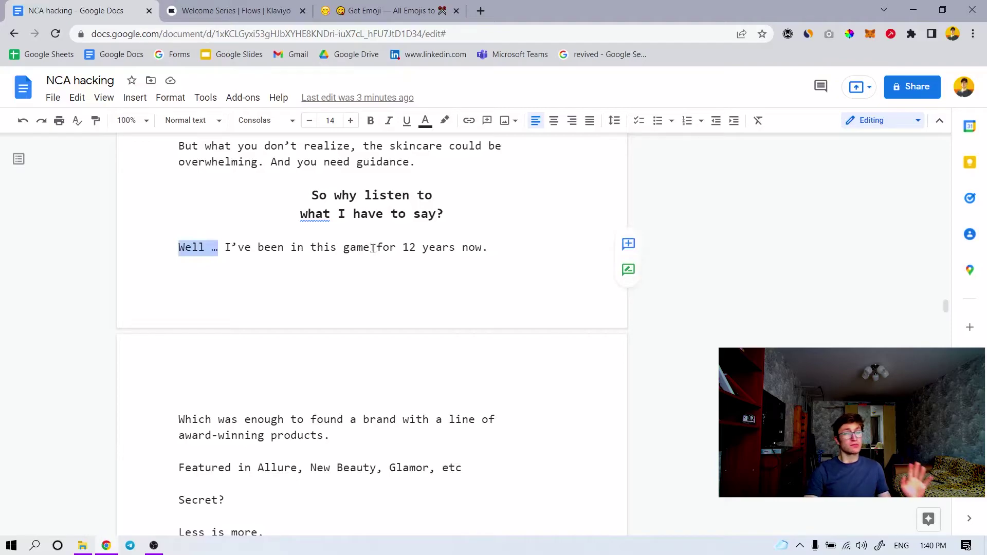
scroll(443, 271, "down", 3)
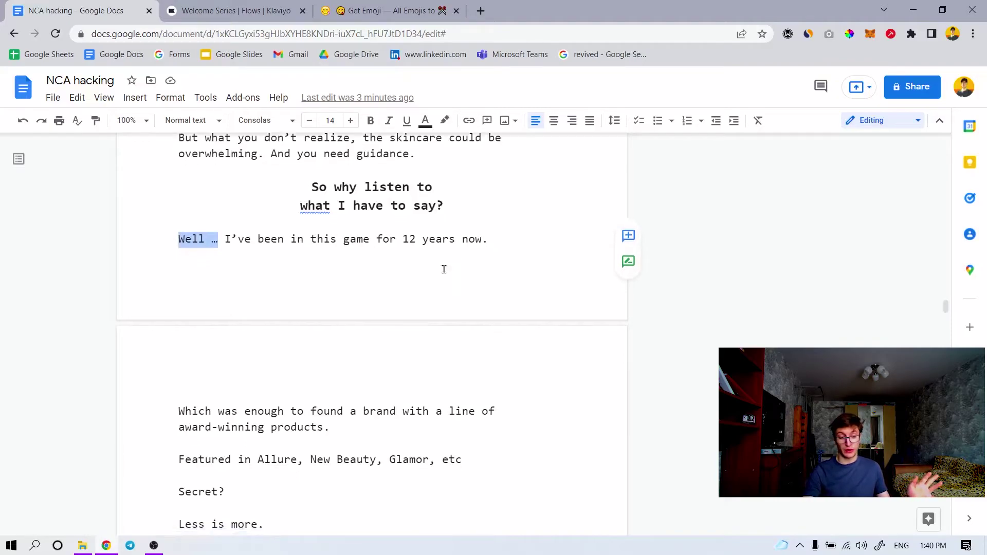
left_click_drag(178, 291, 304, 292)
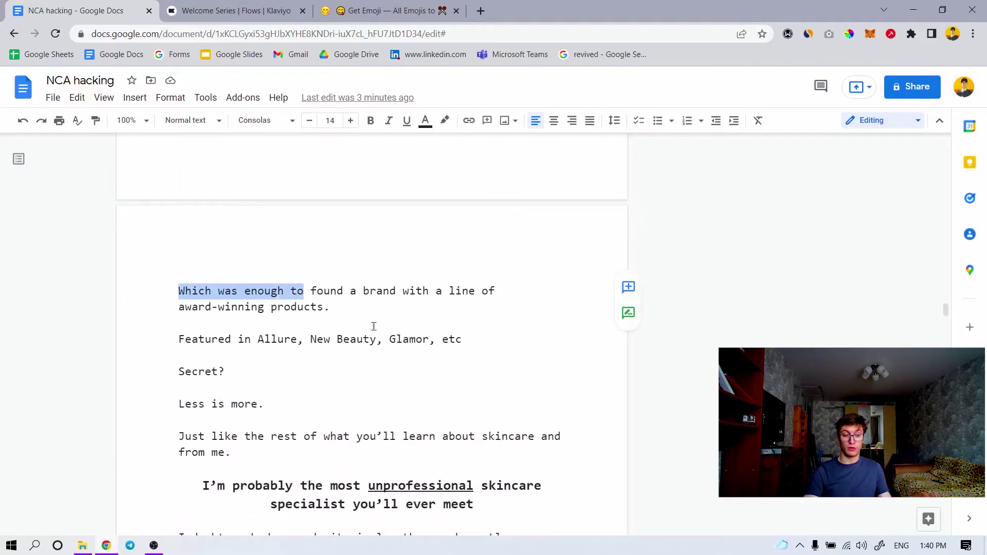
scroll(251, 318, "down", 3)
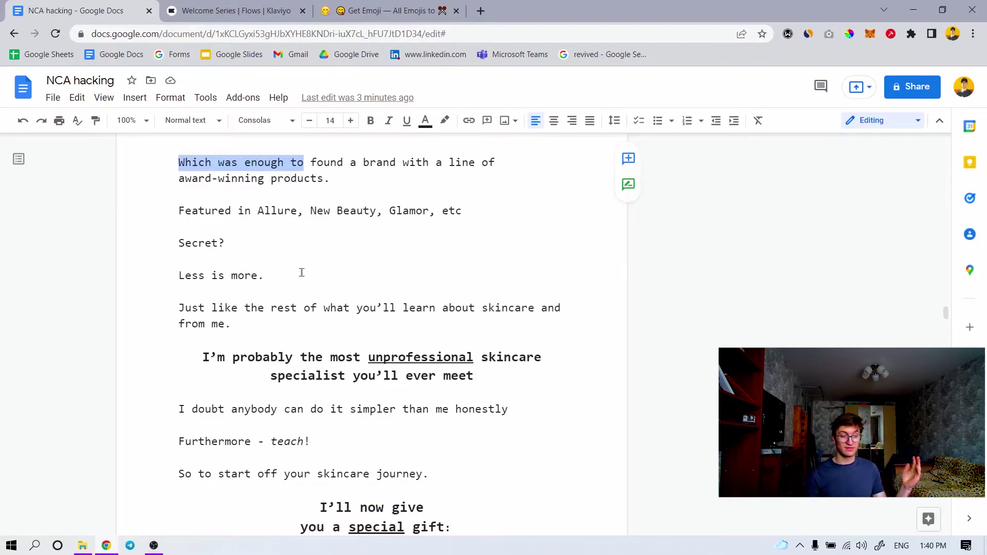
- Add the comment "usp" to the word "Secret?" below the line about being featured in magazines
left_click_drag(228, 242, 179, 242)
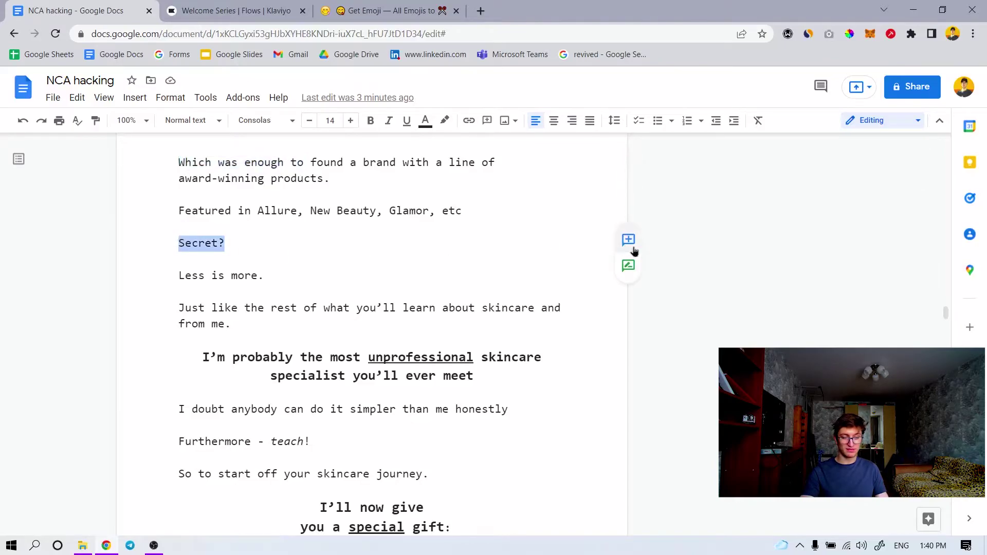
left_click(629, 241)
type("up")
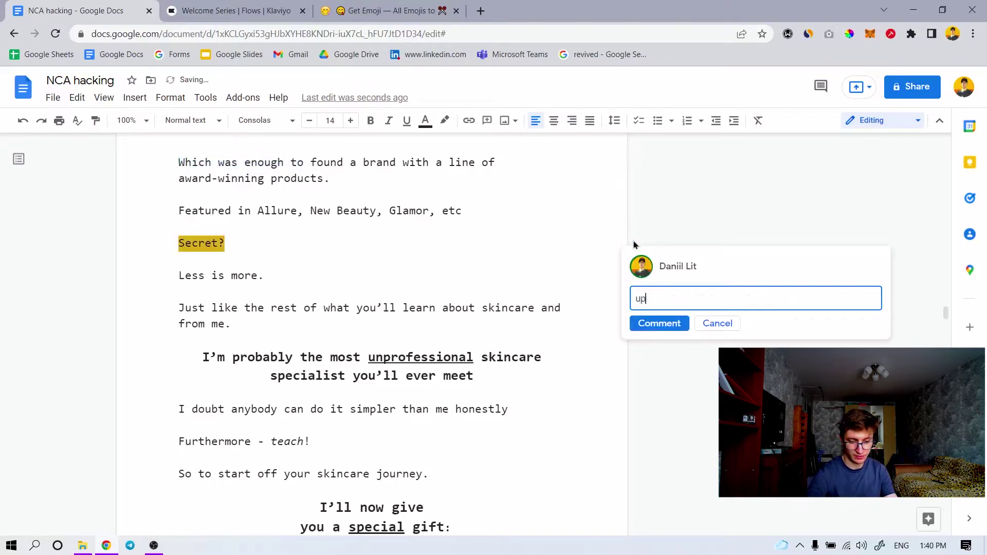
key("BackSpace")
type("sp")
key("Return")
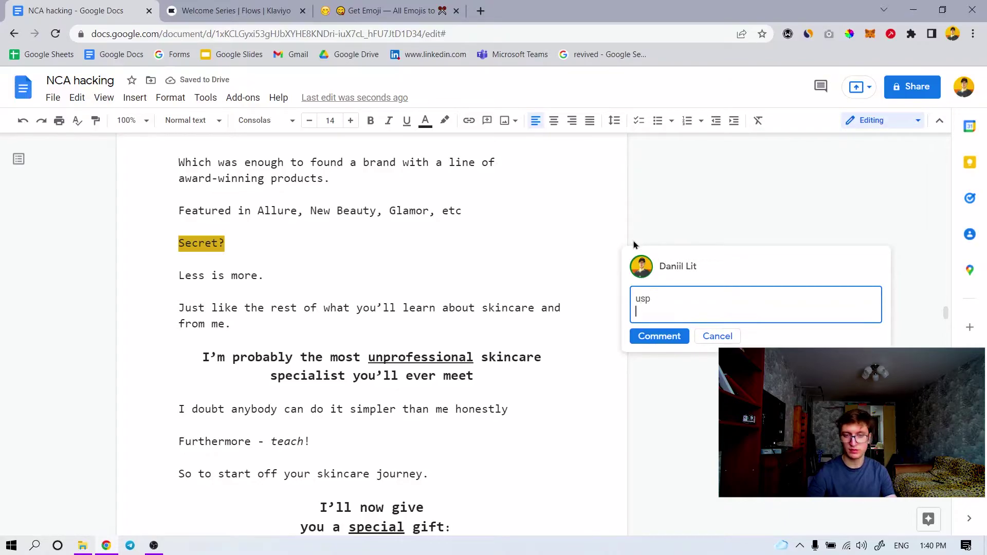
left_click(662, 340)
- Delete the word "and" after "skincare" in the line starting "Just like the rest of what you'll learn"
scroll(406, 350, "down", 1)
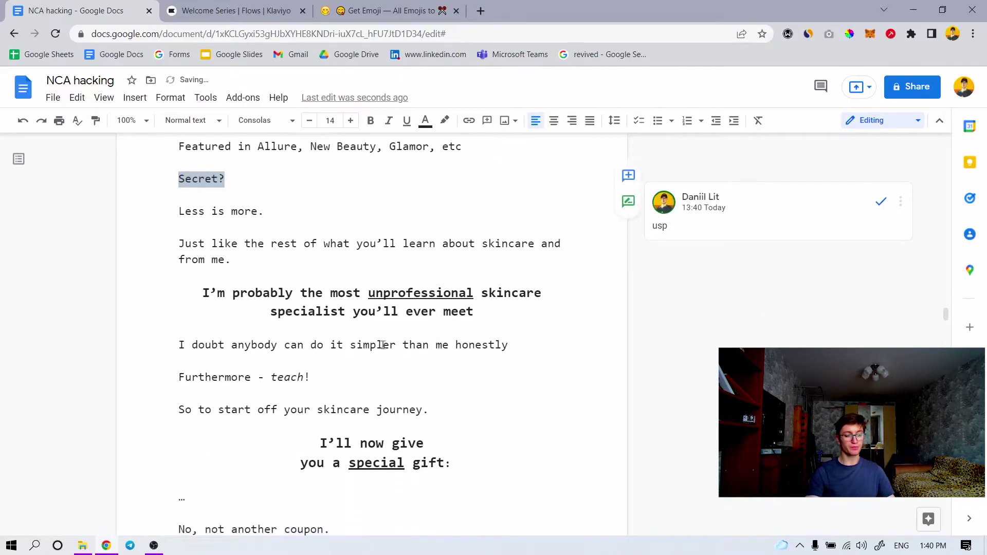
key("Up")
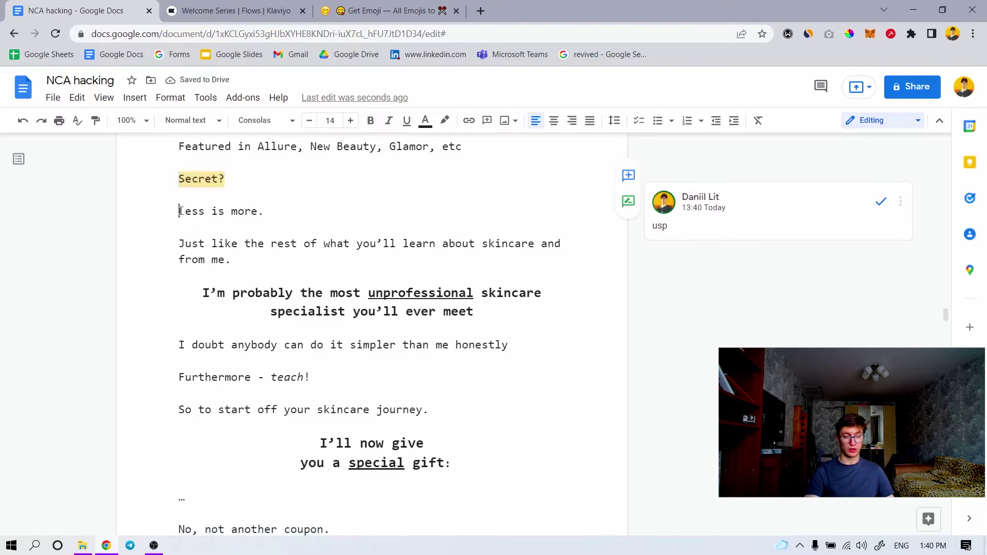
triple_click(257, 210)
left_click(311, 245)
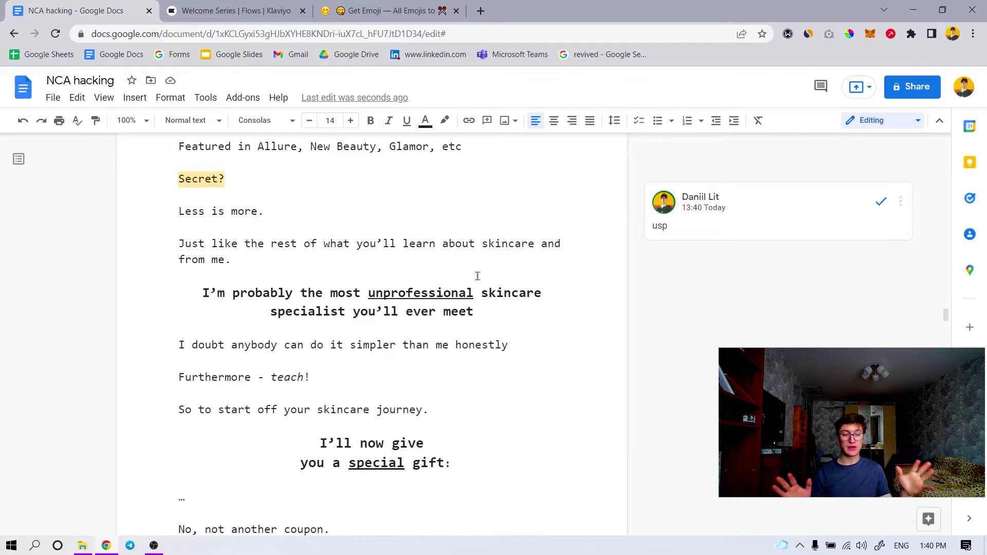
left_click(561, 243)
key("BackSpace")
key("BackSpace")
key("BackSpace")
key("BackSpace")
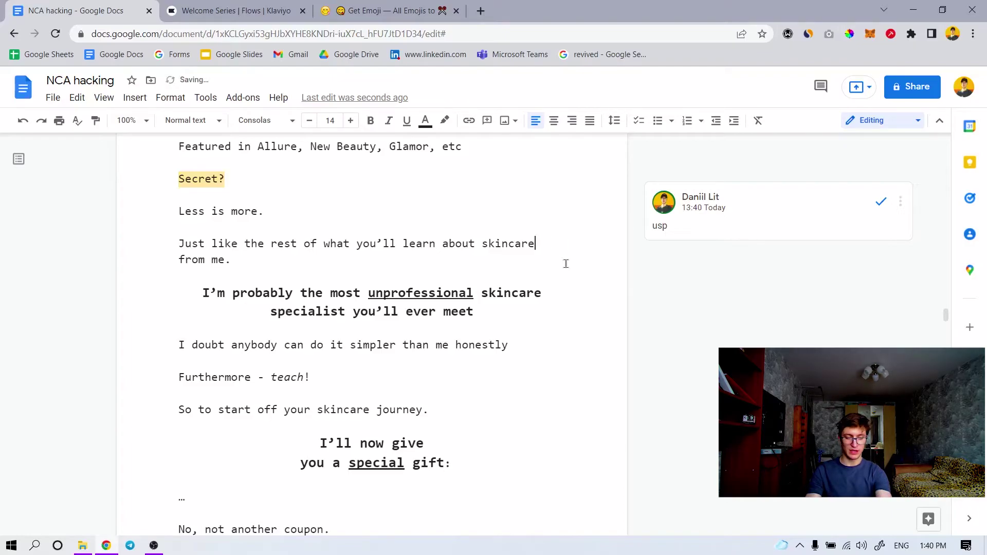
- Change "meet" to "met." at the end of the "most unprofessional skincare specialist" heading
scroll(313, 296, "down", 1)
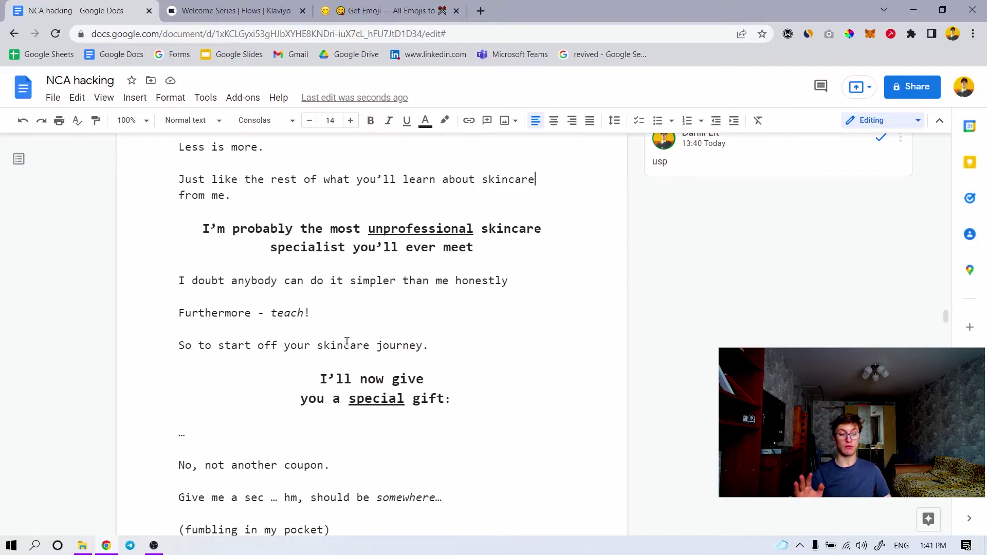
left_click(490, 244)
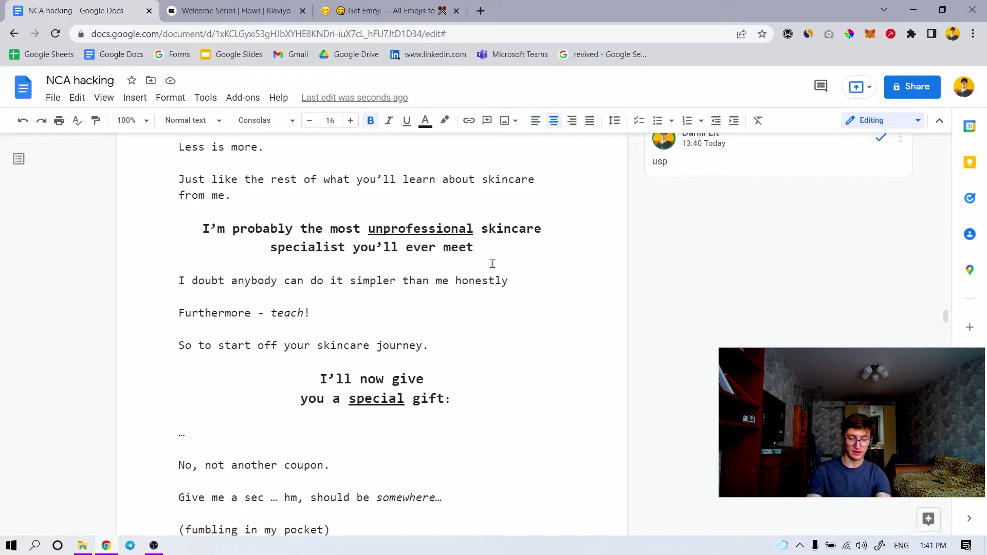
key("BackSpace")
key("BackSpace")
type("t")
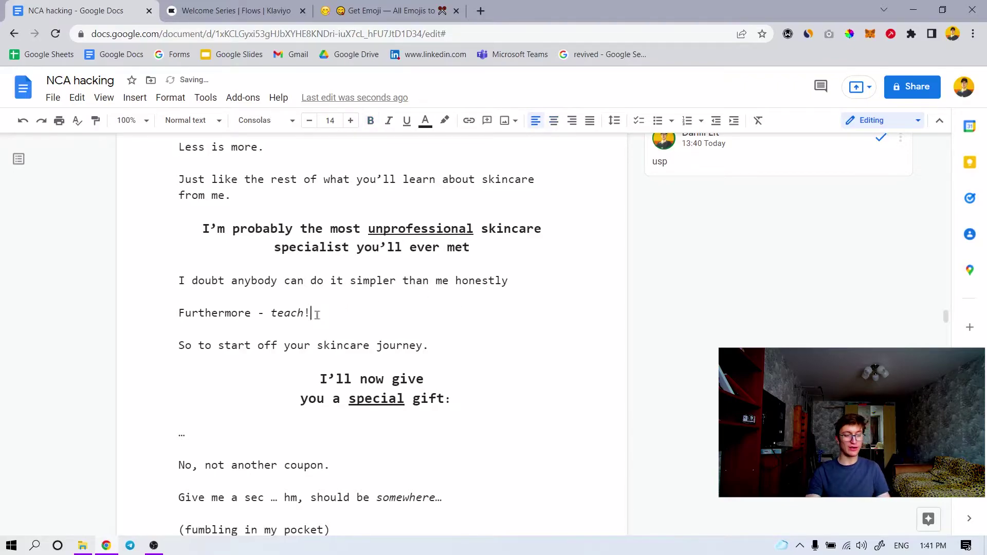
type(".")
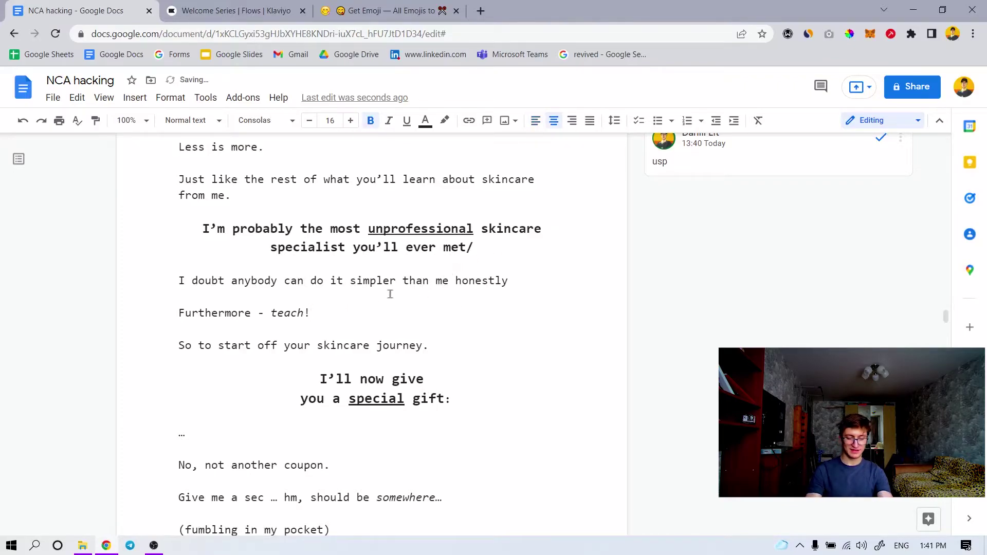
left_click(374, 302)
double_click(375, 303)
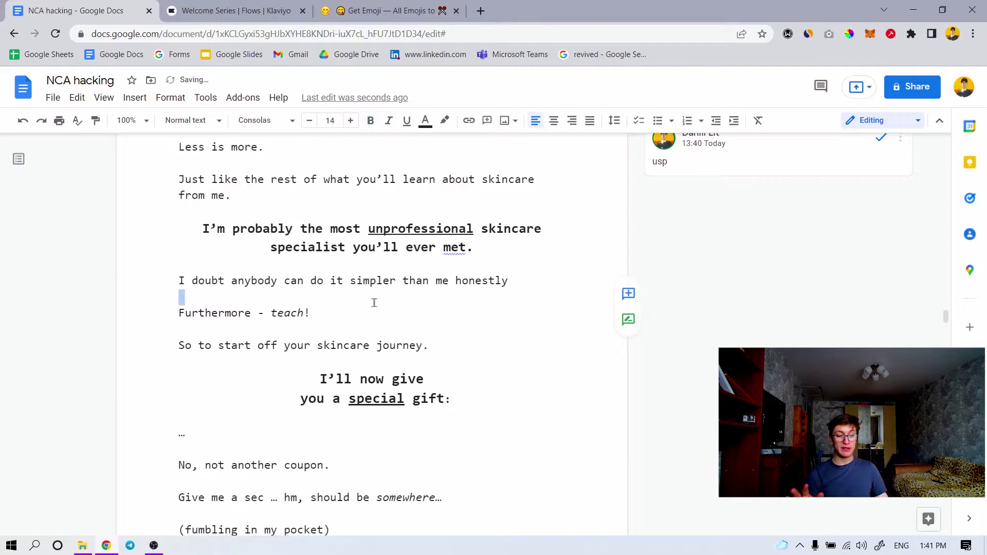
- Examine the "I'll now give you a special gift" heading and the coupon and pocket-fumbling lines below it
scroll(268, 327, "down", 1)
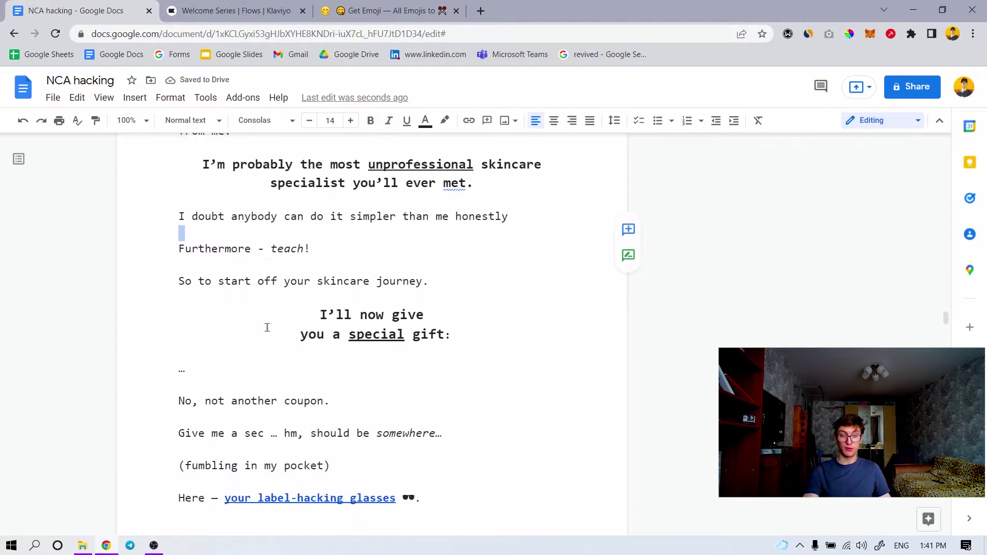
scroll(268, 327, "down", 1)
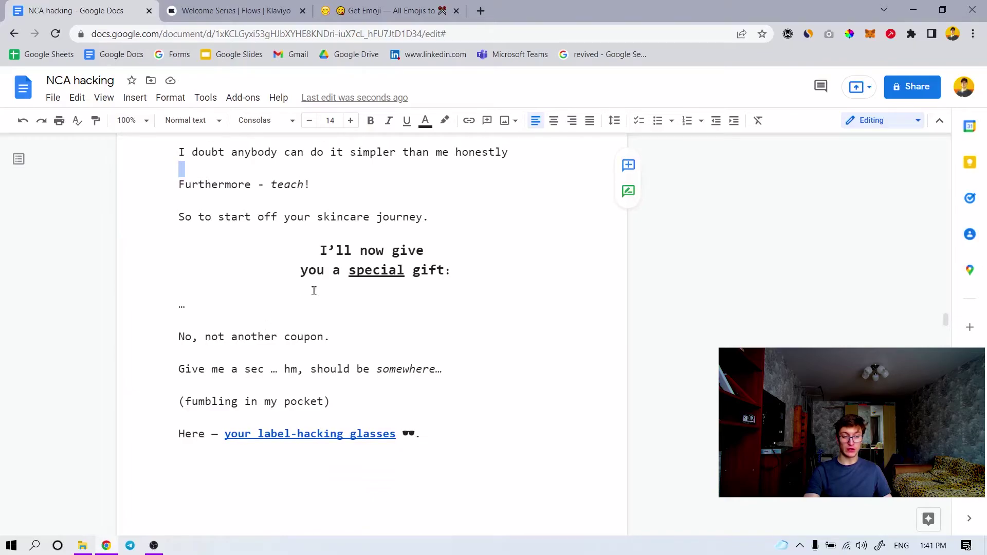
scroll(410, 230, "down", 2)
scroll(401, 169, "up", 1)
left_click_drag(301, 206, 366, 207)
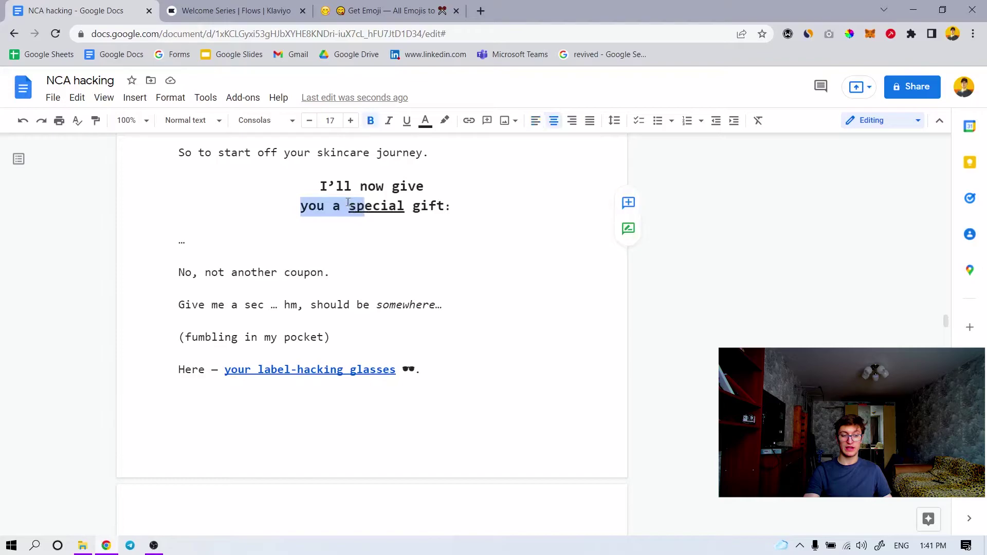
left_click_drag(186, 240, 227, 273)
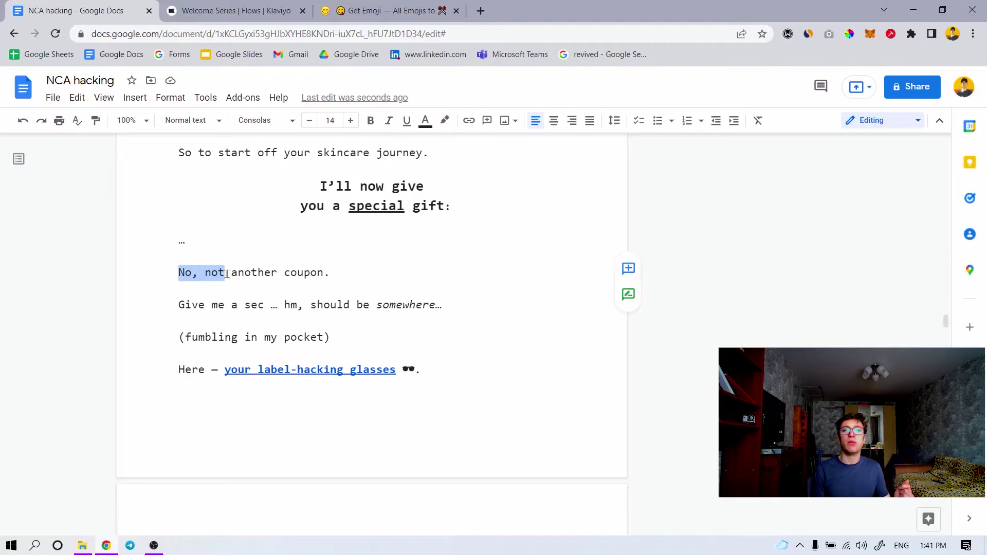
scroll(231, 286, "up", 1)
scroll(246, 319, "down", 1)
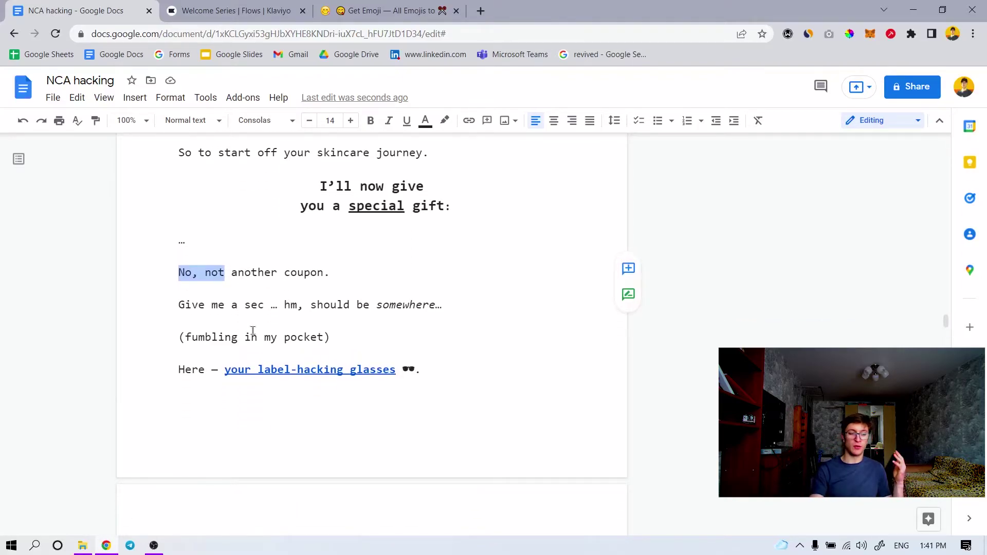
left_click(300, 295)
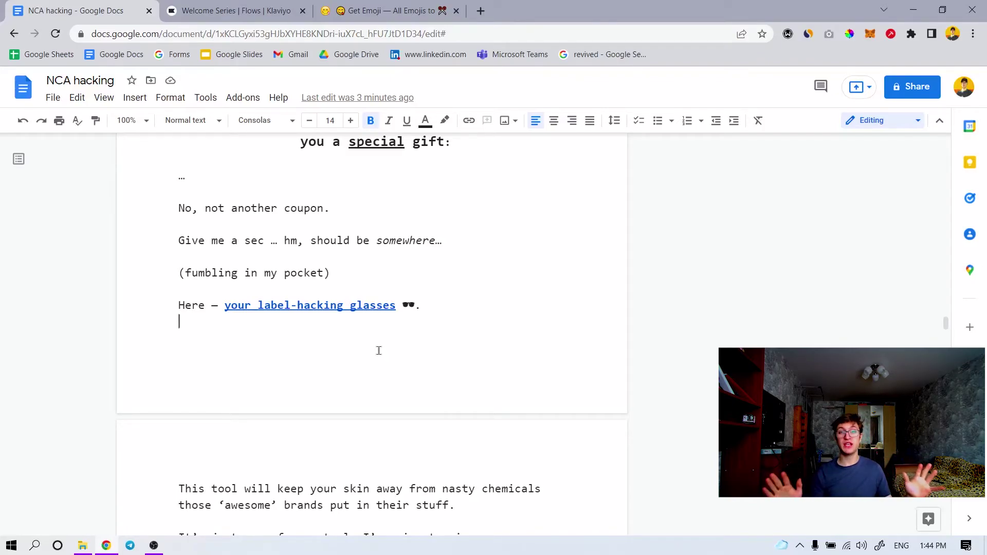
- Examine the "your label-hacking glasses" link line and the paragraphs from "This tool will keep your skin away" down to the first assignment
left_click_drag(231, 306, 337, 305)
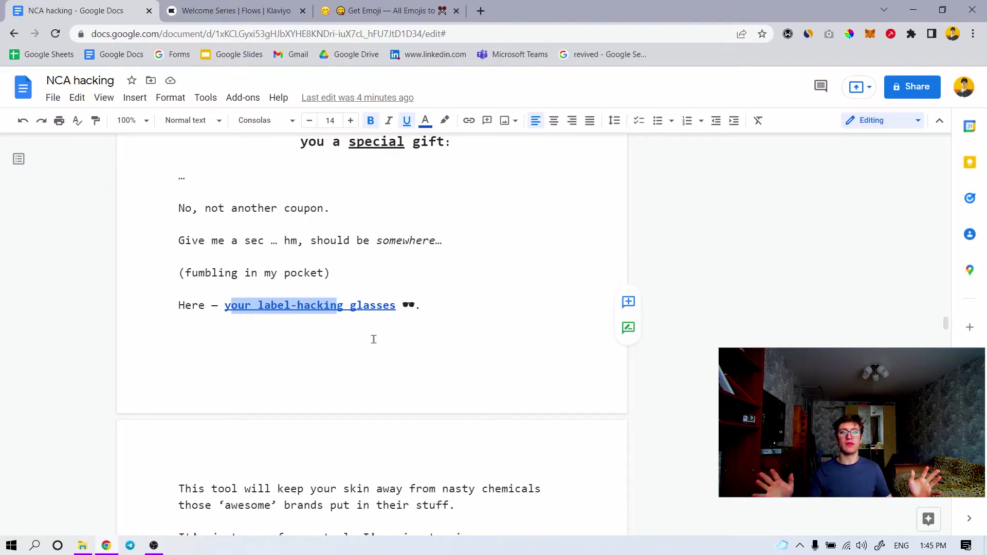
scroll(386, 365, "up", 3)
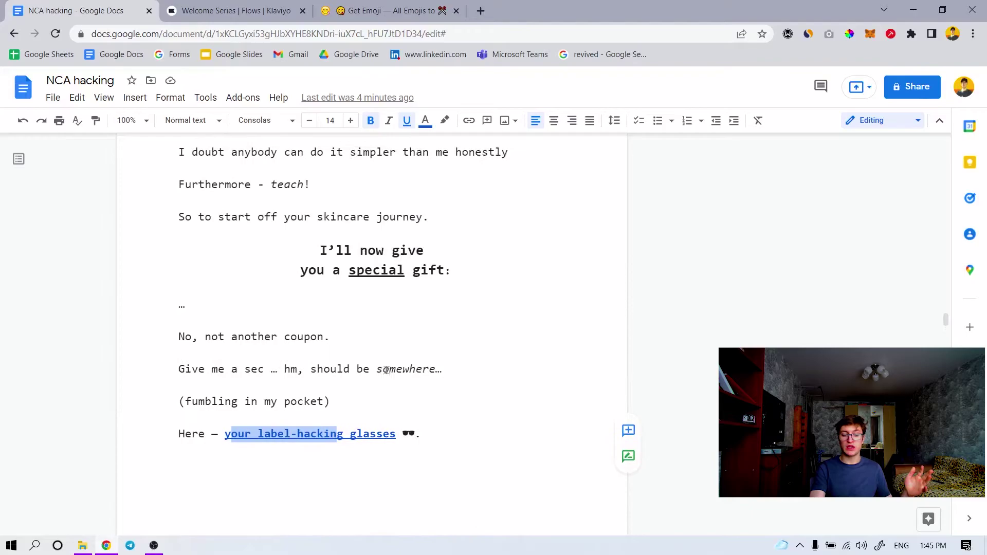
scroll(385, 372, "down", 1)
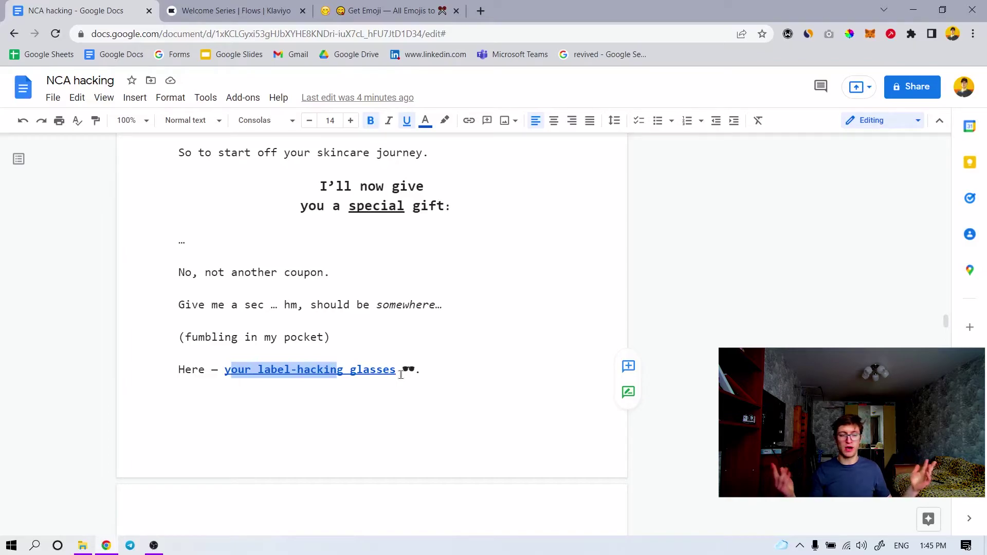
scroll(401, 374, "down", 1)
left_click(344, 324)
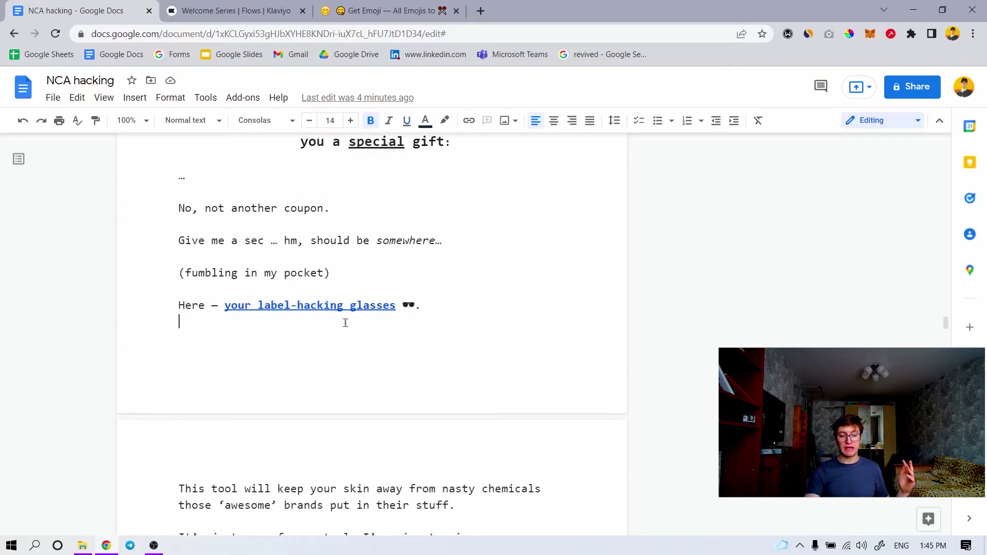
left_click_drag(224, 305, 389, 306)
left_click(391, 278)
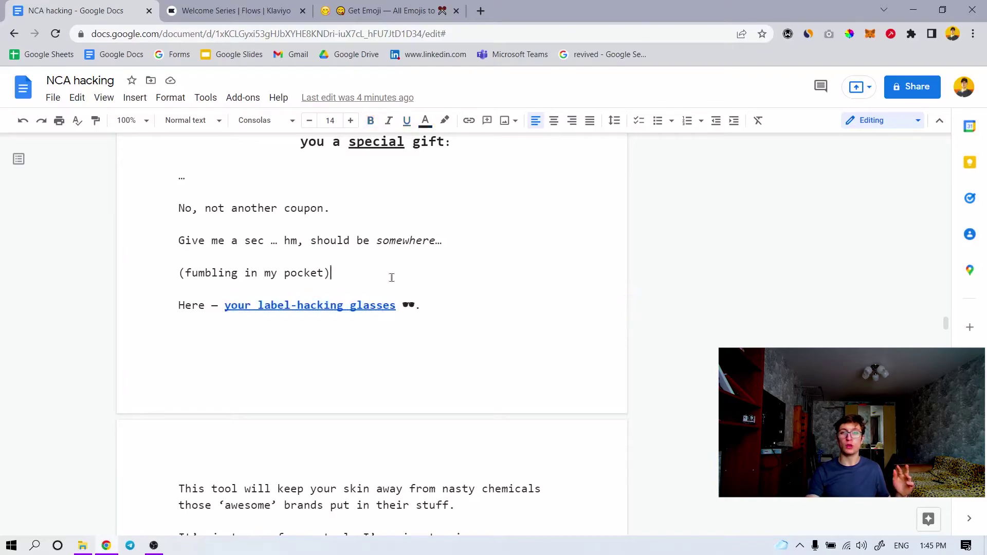
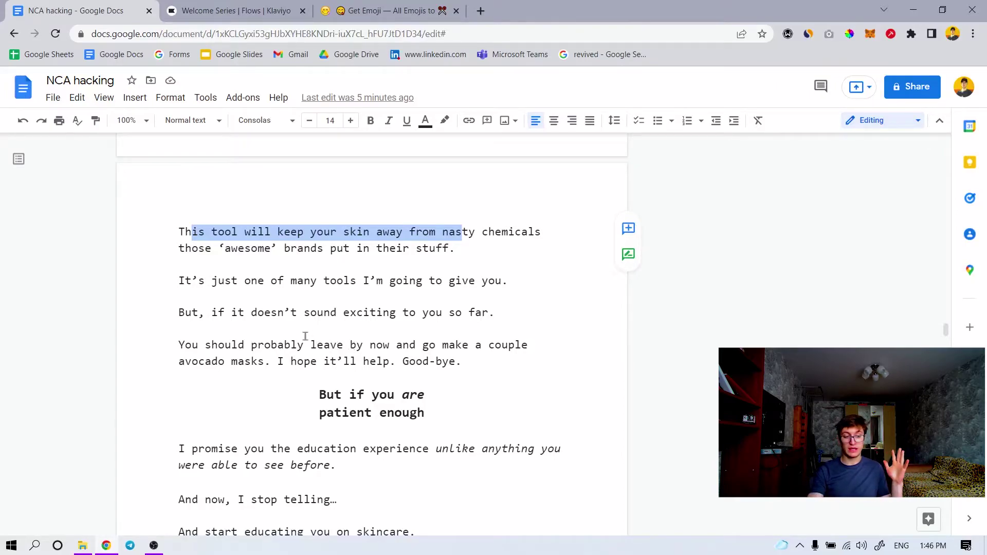
key("Down")
key("Down")
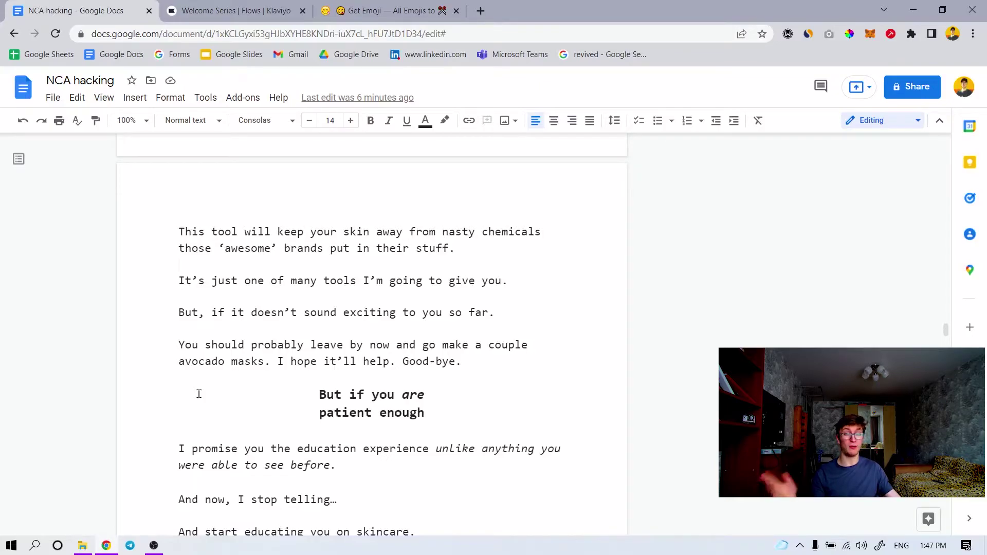
scroll(288, 462, "down", 3)
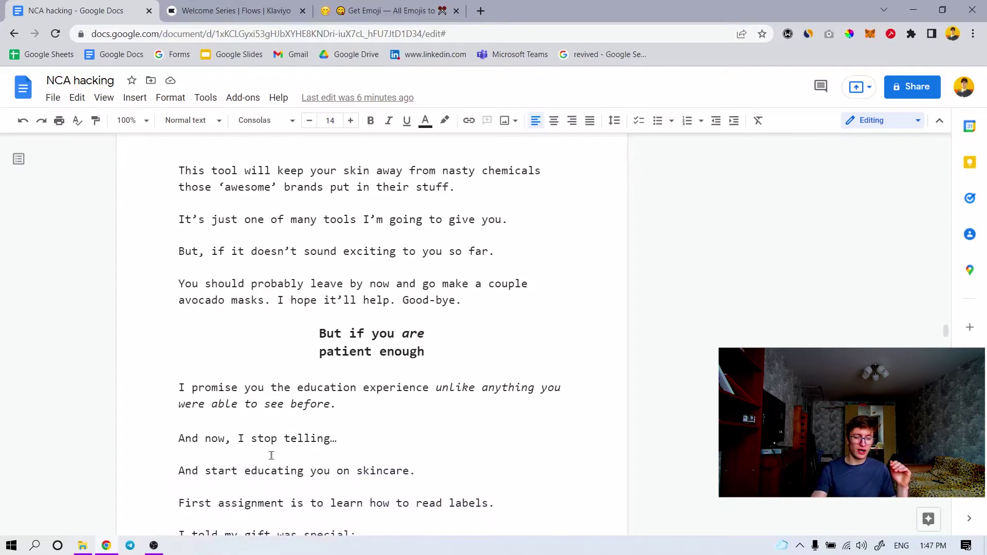
scroll(288, 473, "down", 1)
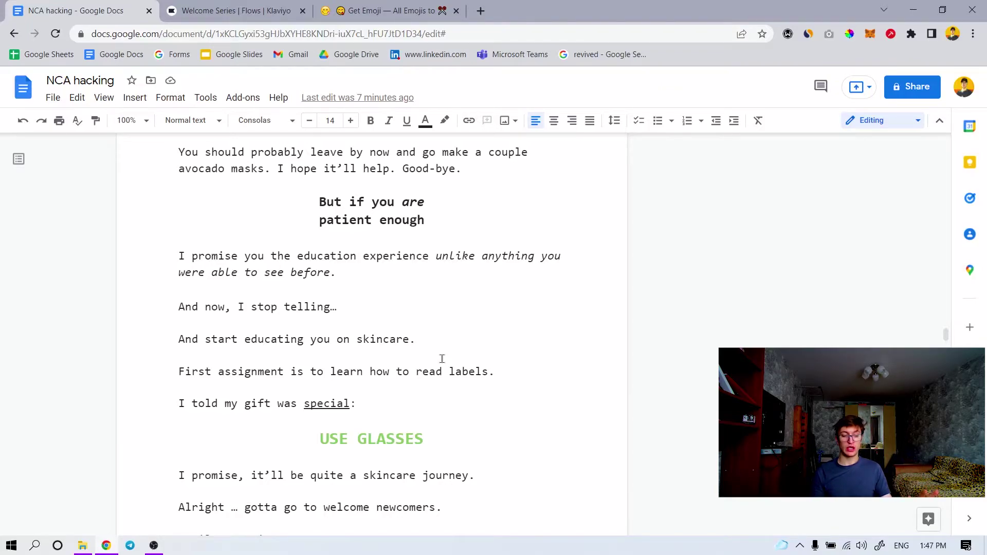
- Try a comma after "First" in the line about learning to read labels, and remove it again
left_click(210, 372)
type(",")
left_click(253, 418)
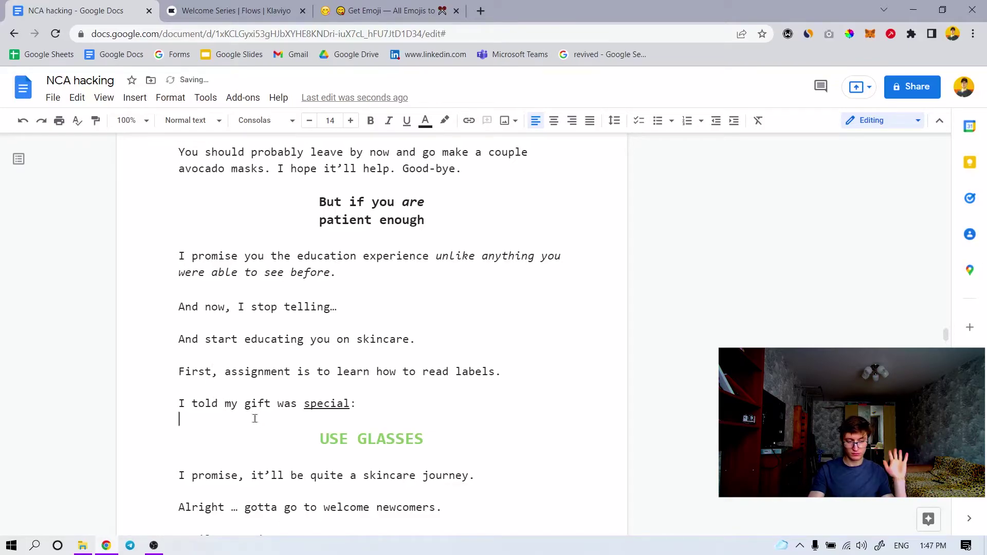
left_click(220, 372)
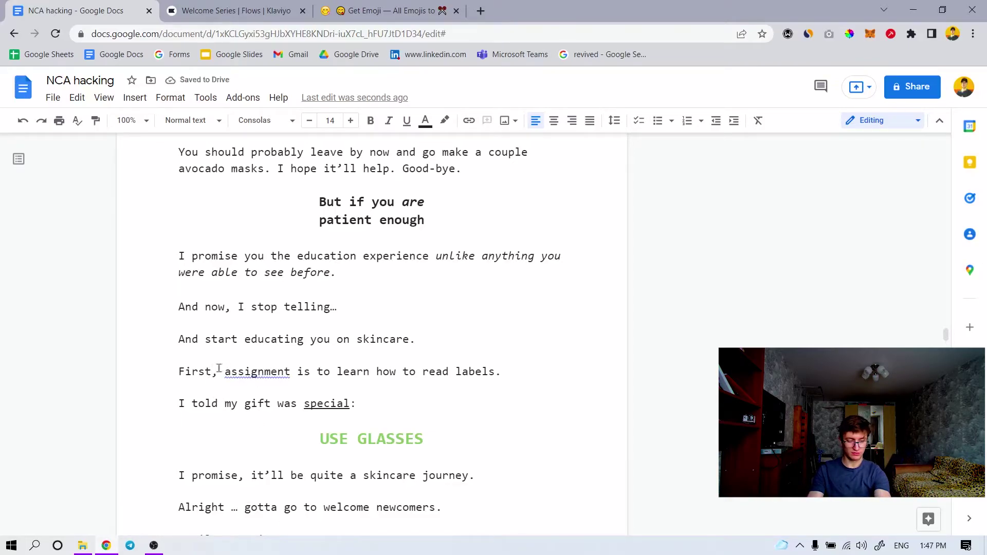
key("Print")
left_click_drag(248, 318, 309, 326)
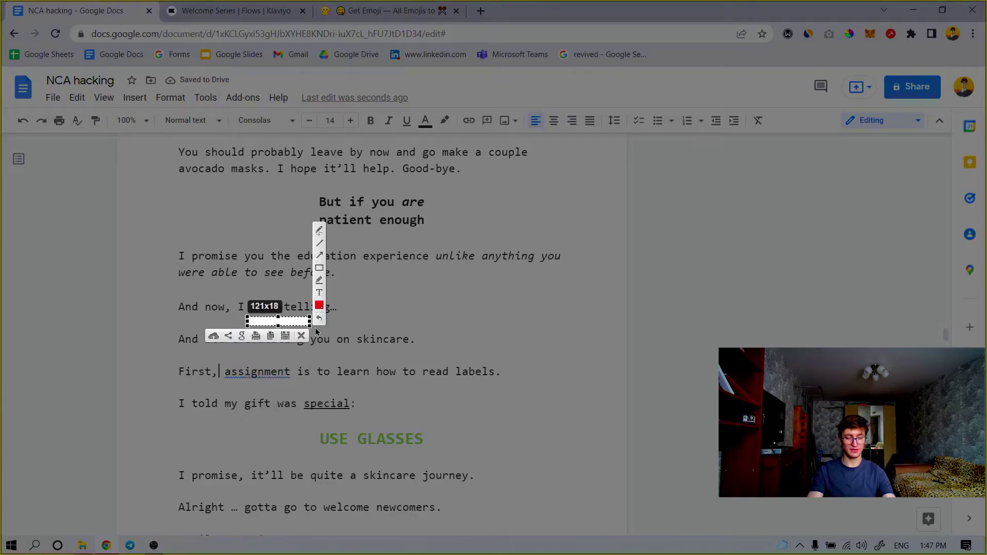
left_click(302, 335)
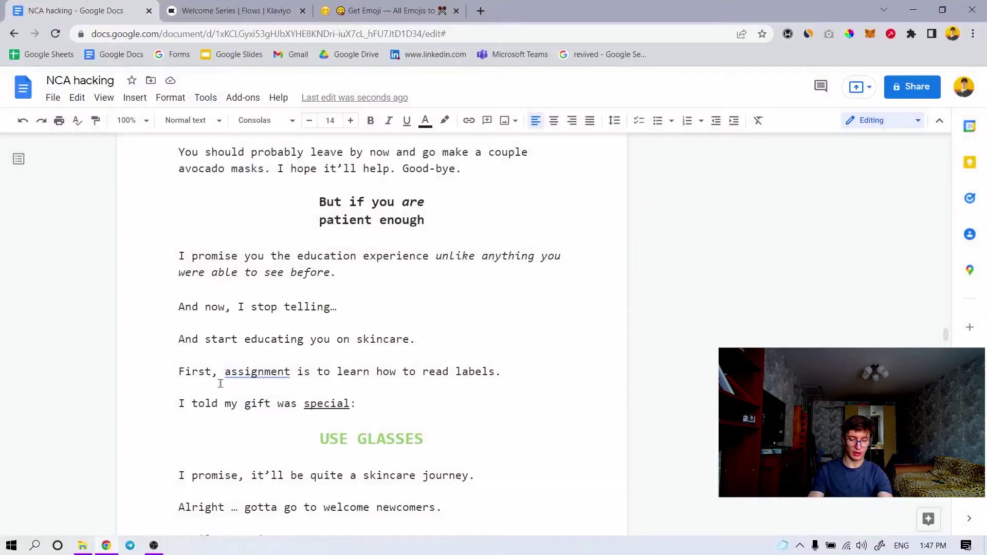
key("BackSpace")
left_click(231, 419)
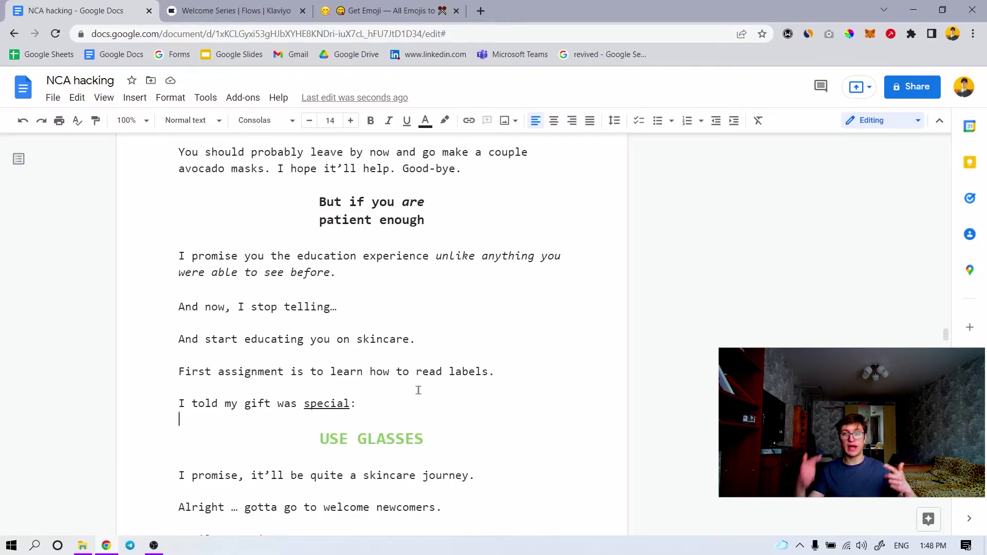
- Examine the green "USE GLASSES" call to action and the closing lines of the email below it
scroll(417, 391, "down", 1)
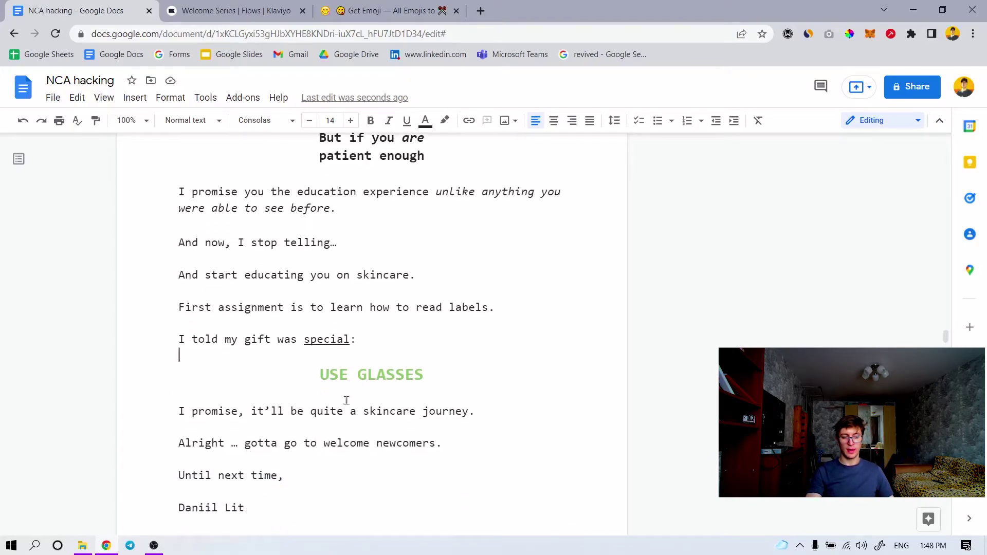
triple_click(380, 375)
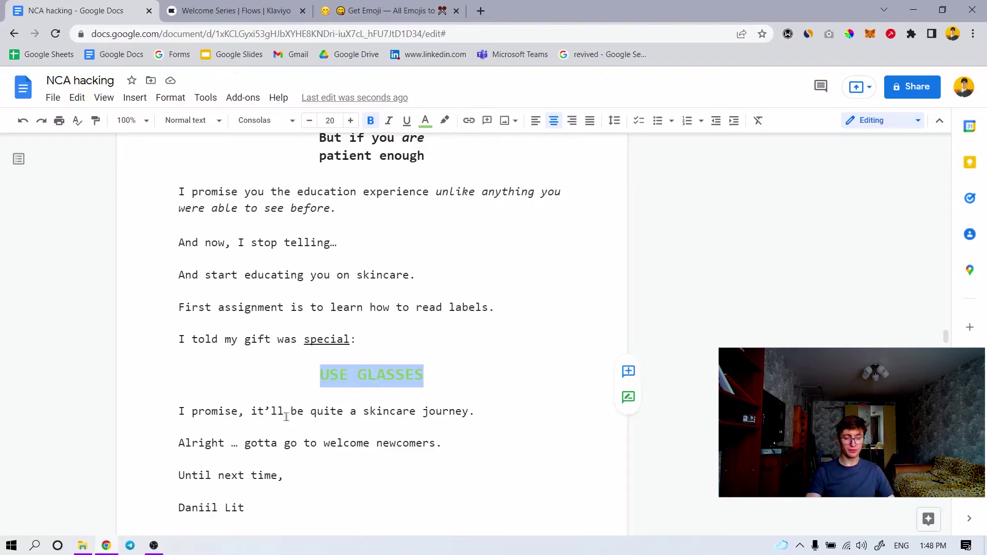
left_click(242, 398)
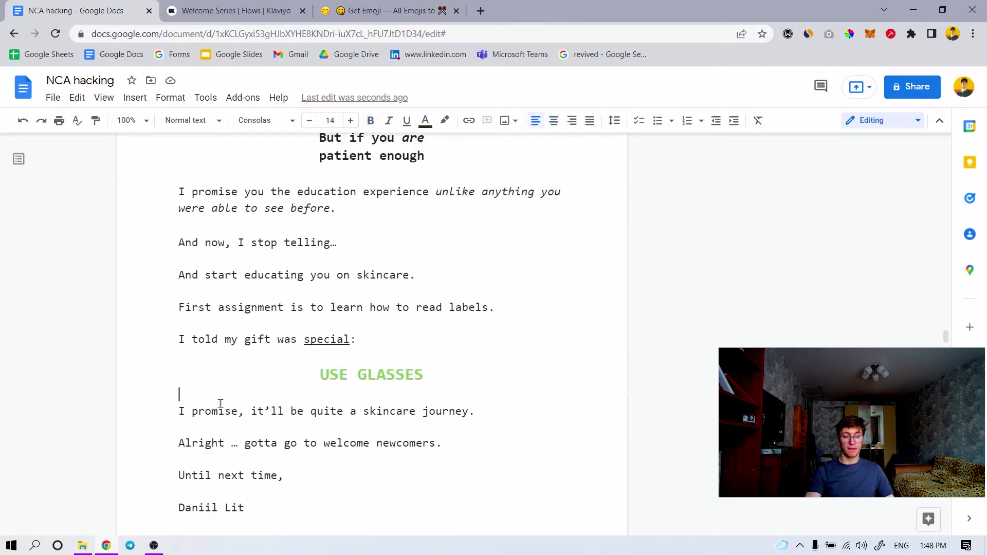
- Examine the "I told my gift was special" line, its green "USE GLASSES" call to action, and the closing lines down to the sign-off
scroll(221, 405, "down", 1)
left_click_drag(231, 293, 296, 277)
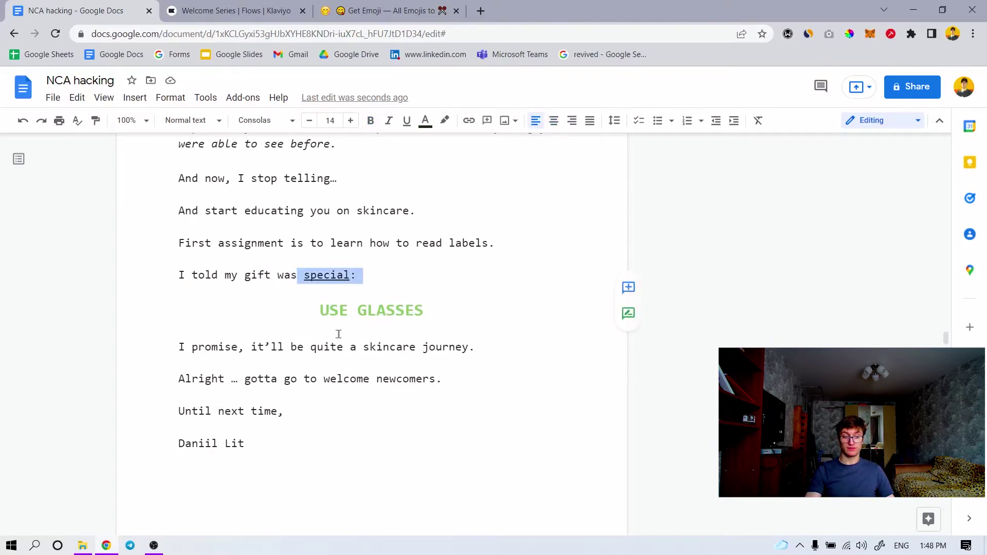
left_click(425, 310, "shift")
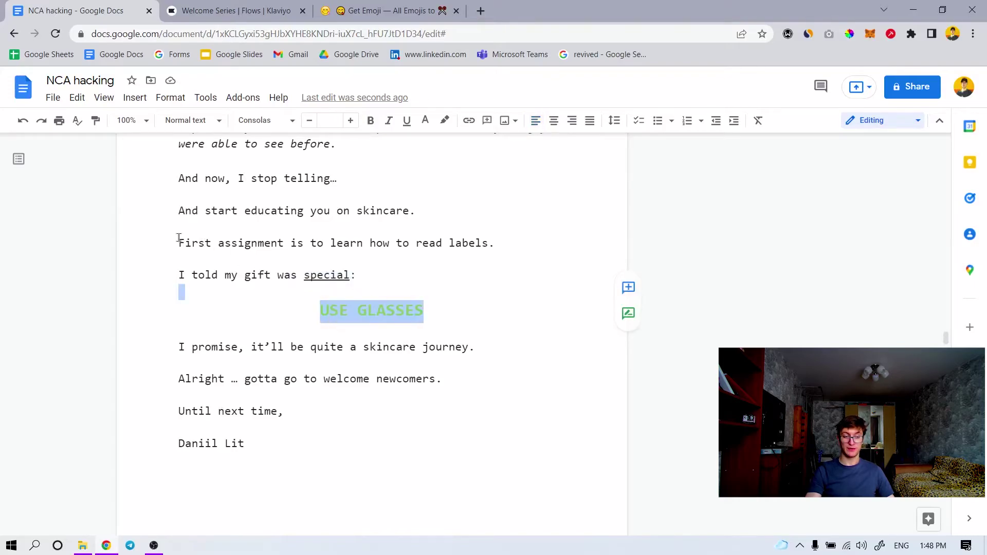
left_click(222, 271)
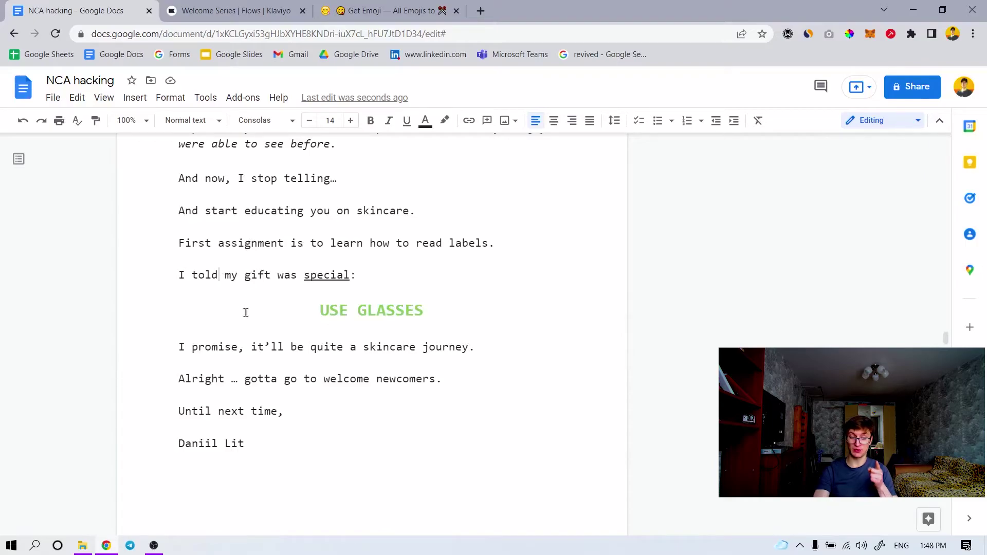
left_click_drag(321, 311, 431, 320)
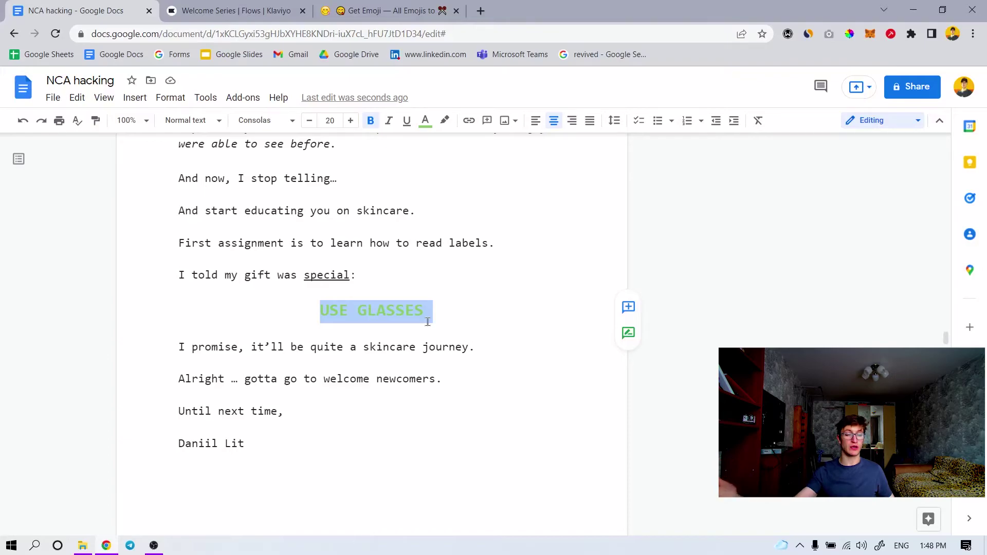
scroll(315, 344, "down", 1)
left_click(314, 344)
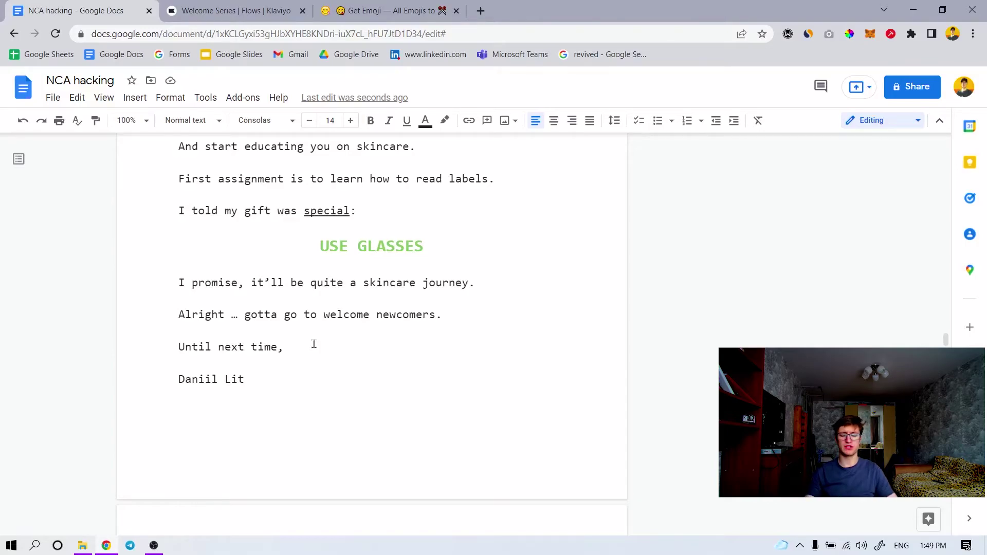
scroll(303, 334, "down", 1)
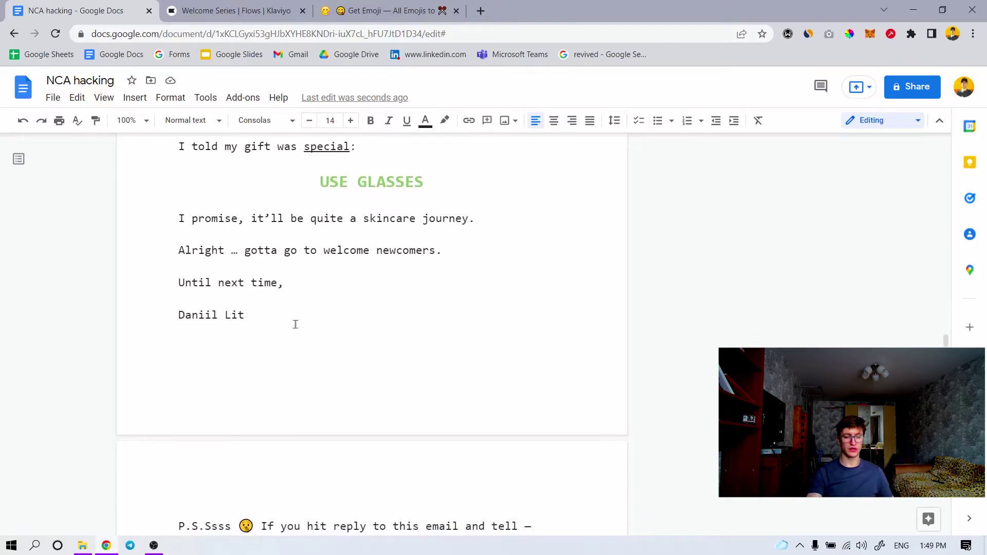
scroll(277, 332, "up", 1)
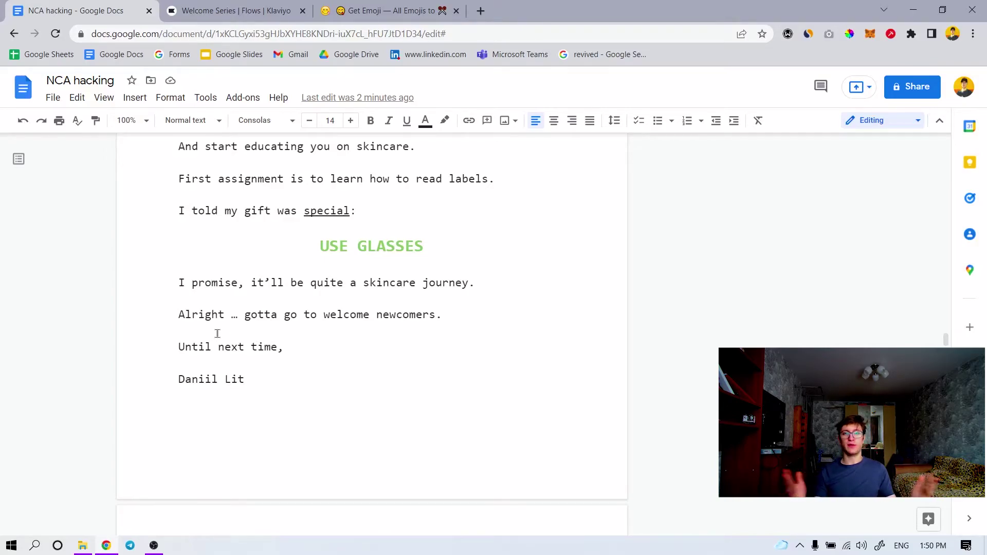
- Examine the P.S. asking readers to reply and its bold "$40 off the Coyotiz Snak Kit!" offer
scroll(214, 341, "down", 5)
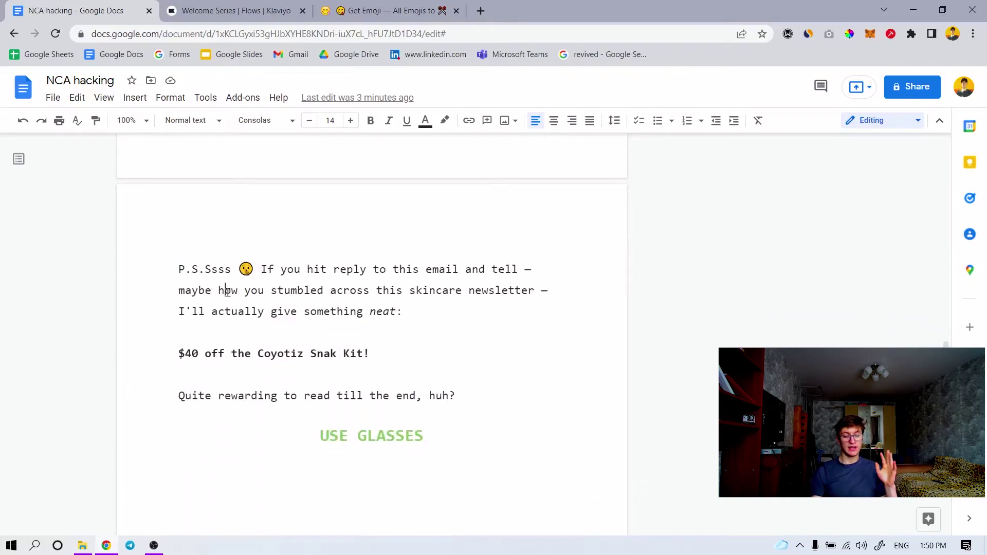
left_click(226, 291)
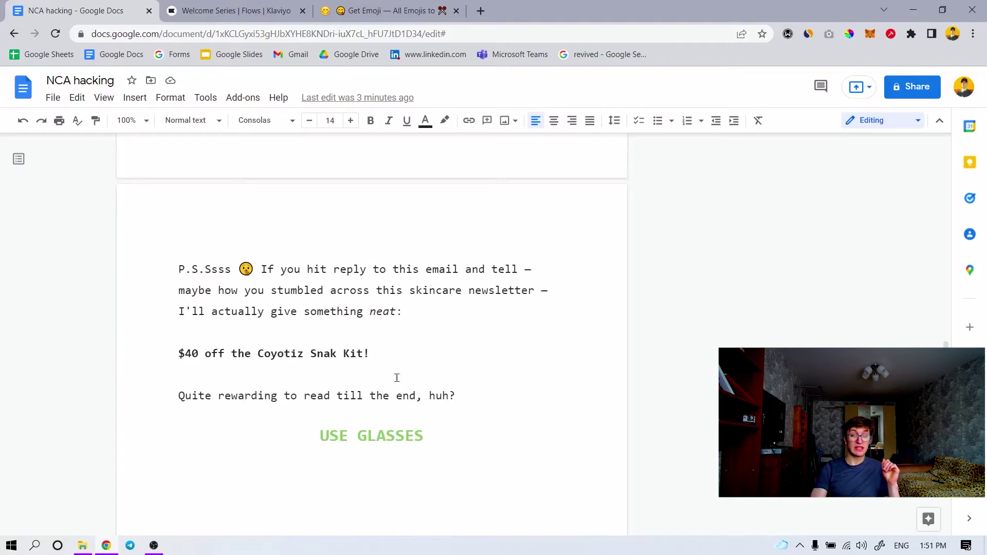
left_click_drag(383, 359, 172, 360)
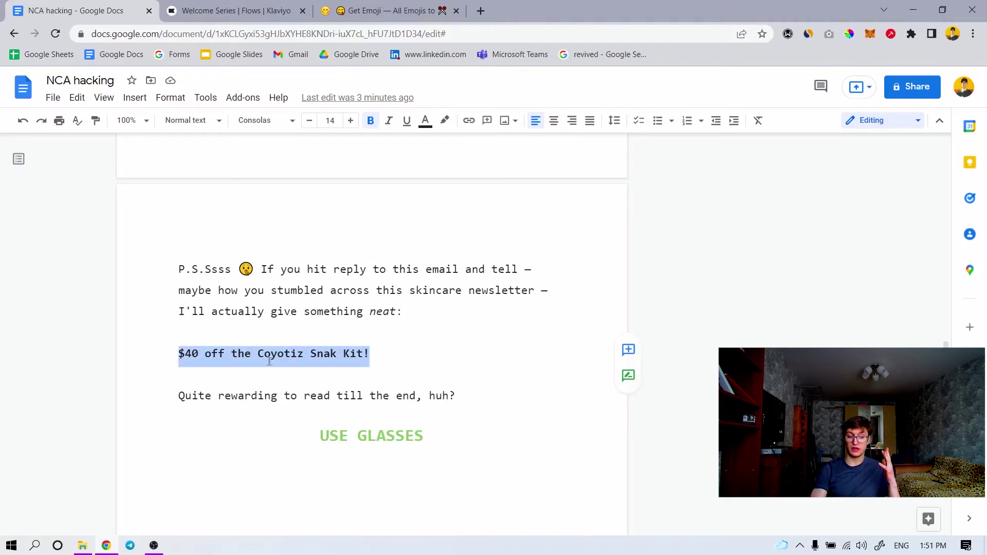
left_click(316, 359)
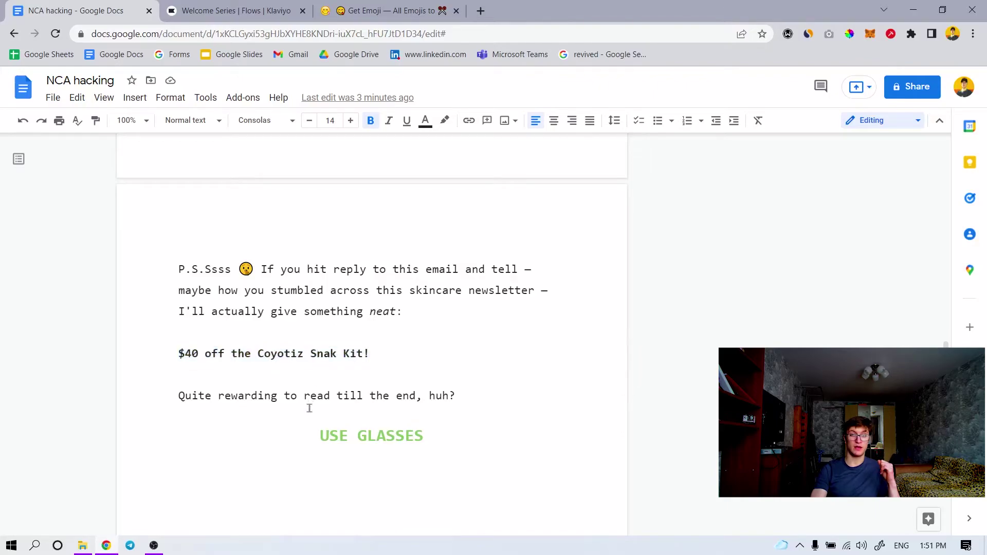
left_click(224, 413)
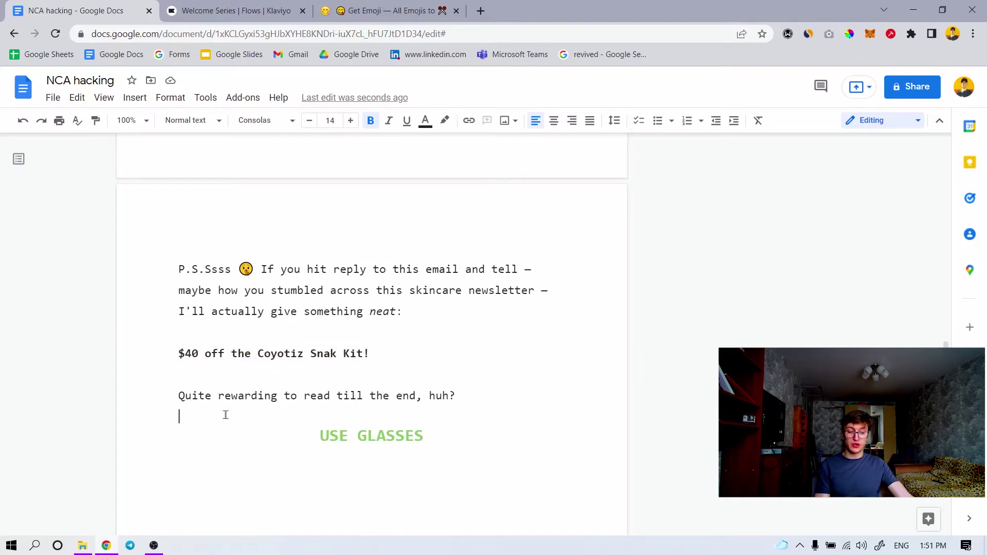
left_click_drag(192, 354, 182, 347)
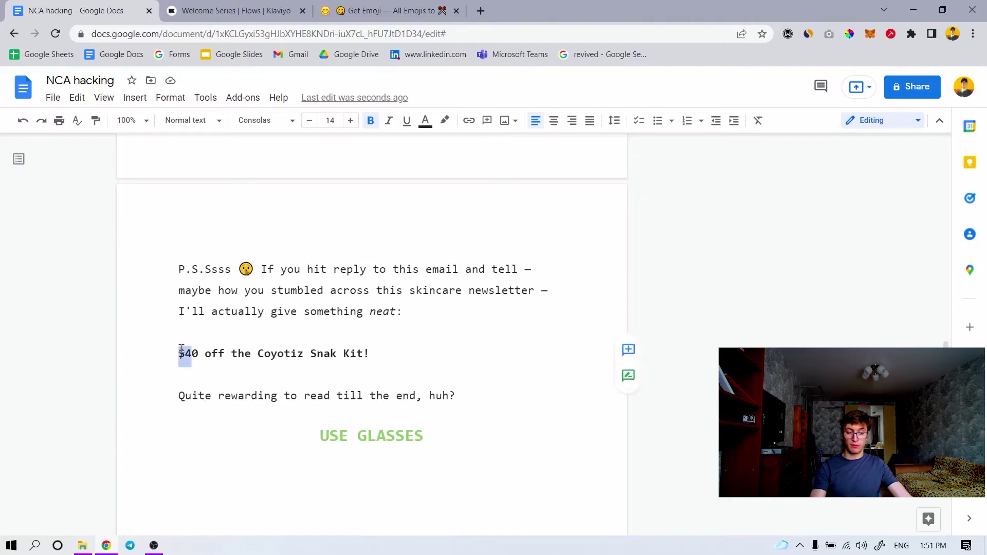
left_click(195, 363)
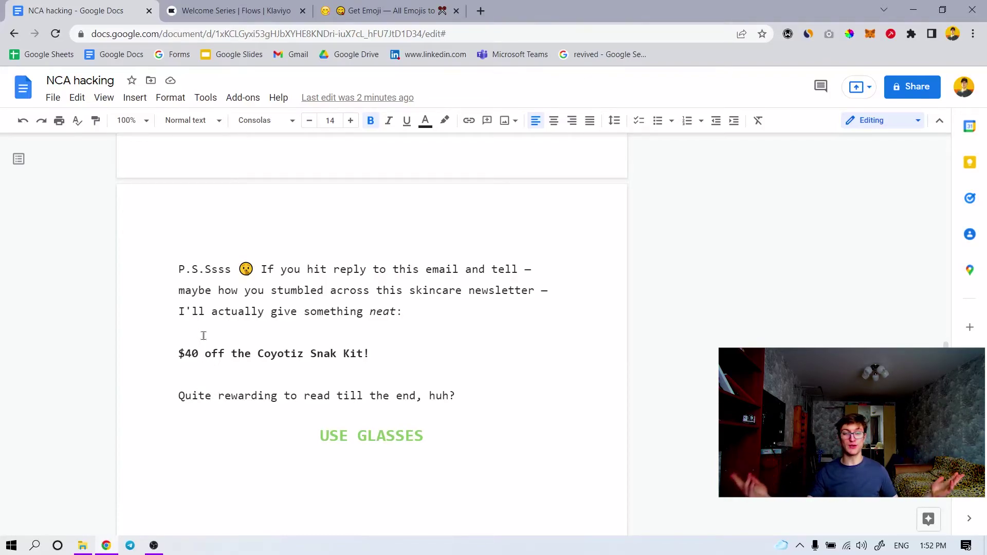
- Examine the "Quite rewarding to read till the end, huh?" line together with the $40 kit offer above it
scroll(282, 324, "down", 3)
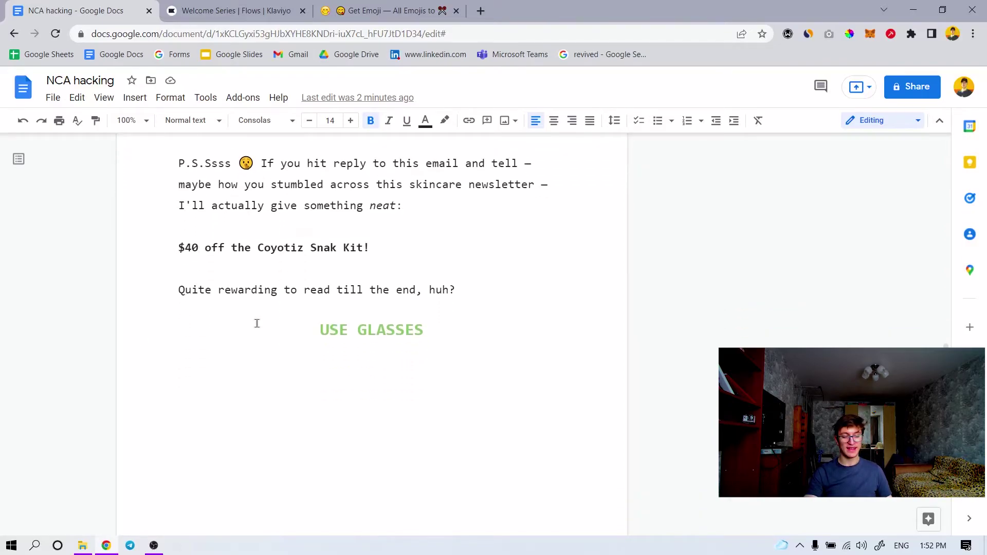
mouse_move(177, 266)
left_mouse_down()
mouse_move(456, 267)
mouse_move(180, 278)
left_mouse_up()
left_click(185, 279)
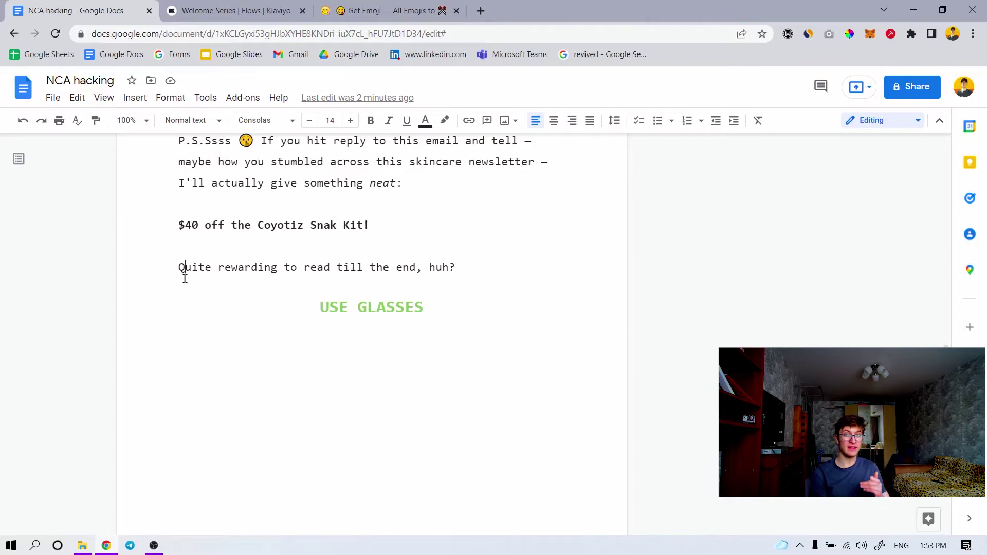
left_click_drag(178, 233, 307, 226)
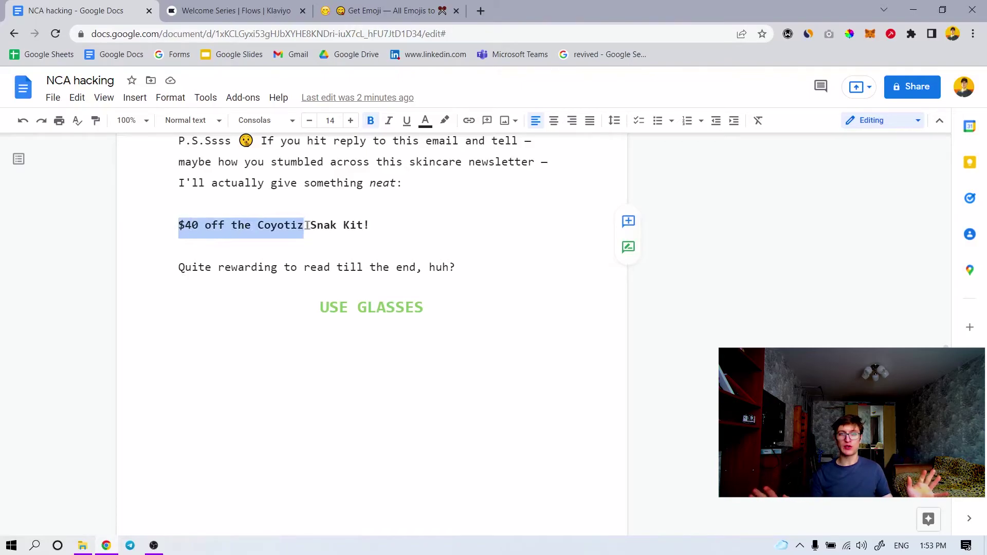
left_click(287, 228)
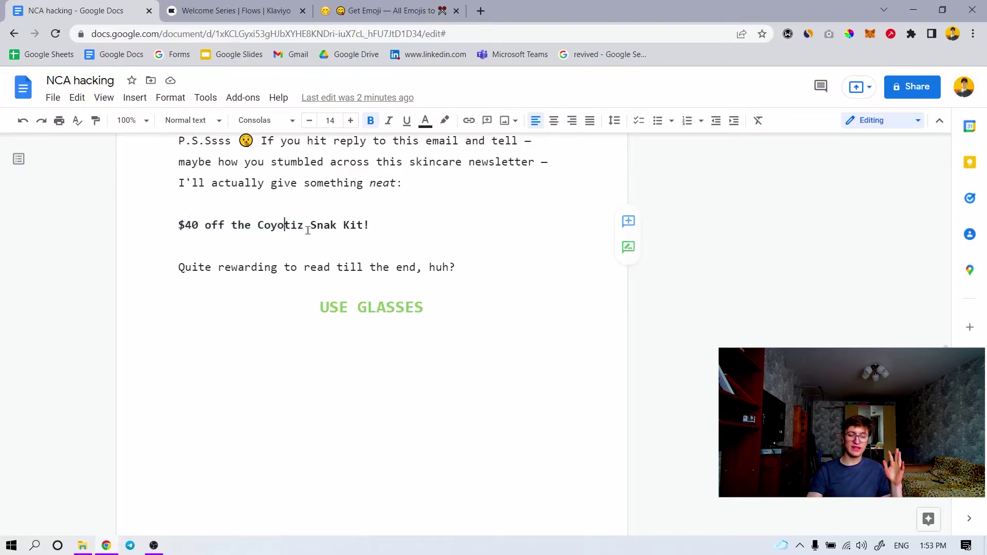
left_click_drag(368, 226, 219, 227)
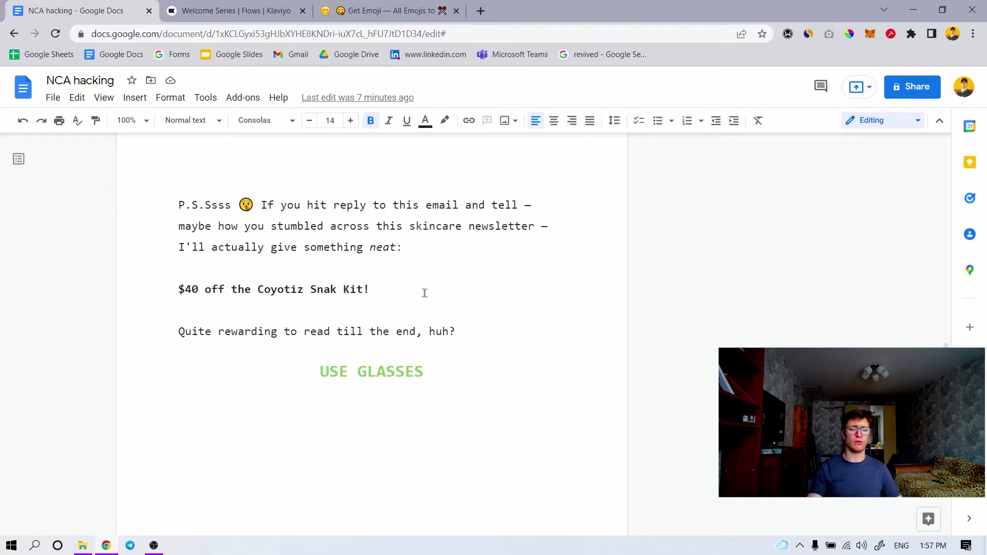
- Check the word count of the whole first email, selecting from the final "USE GLASSES" back up to the opening "*Uh*"
scroll(390, 335, "up", 10)
scroll(386, 358, "up", 10)
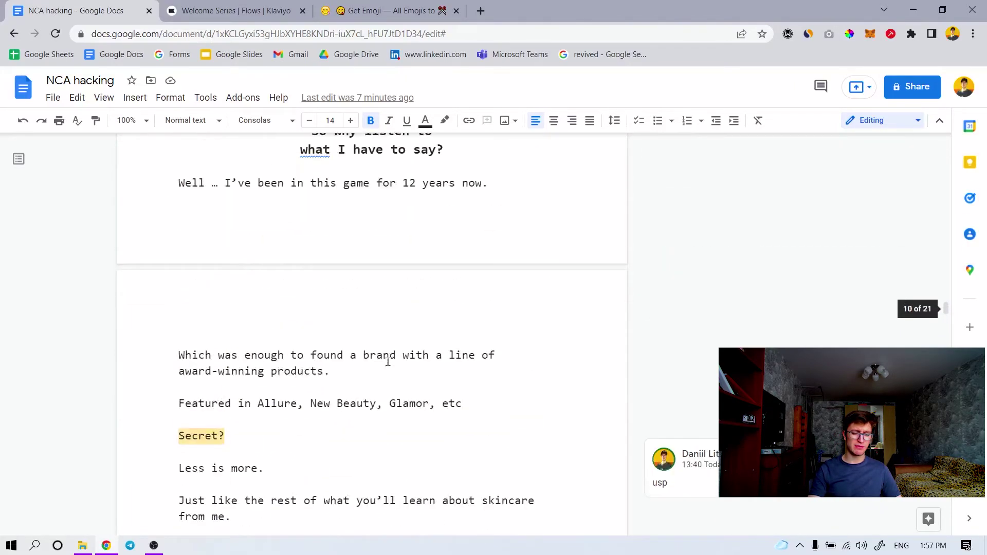
scroll(383, 368, "down", 20)
scroll(380, 368, "down", 5)
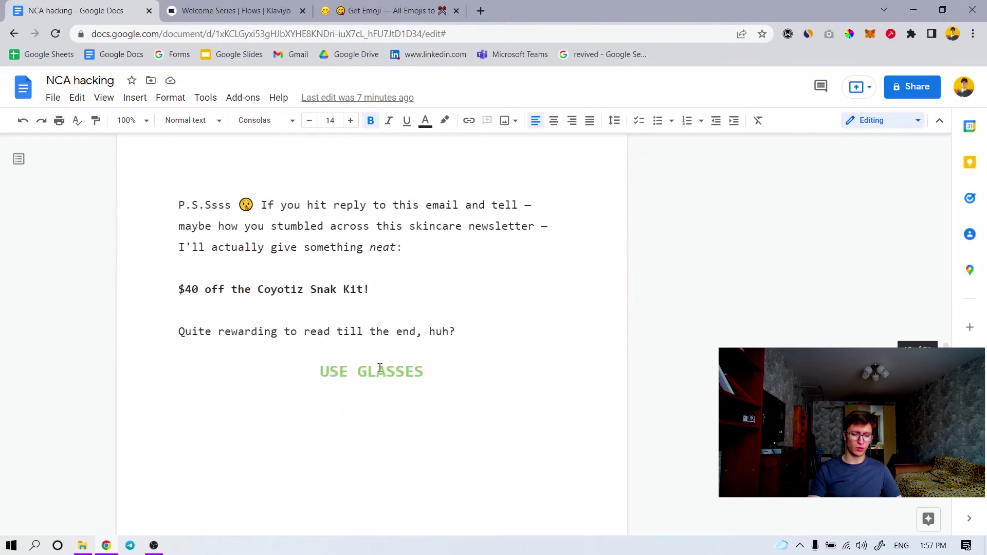
left_click_drag(392, 353, 363, 349)
scroll(364, 348, "up", 20)
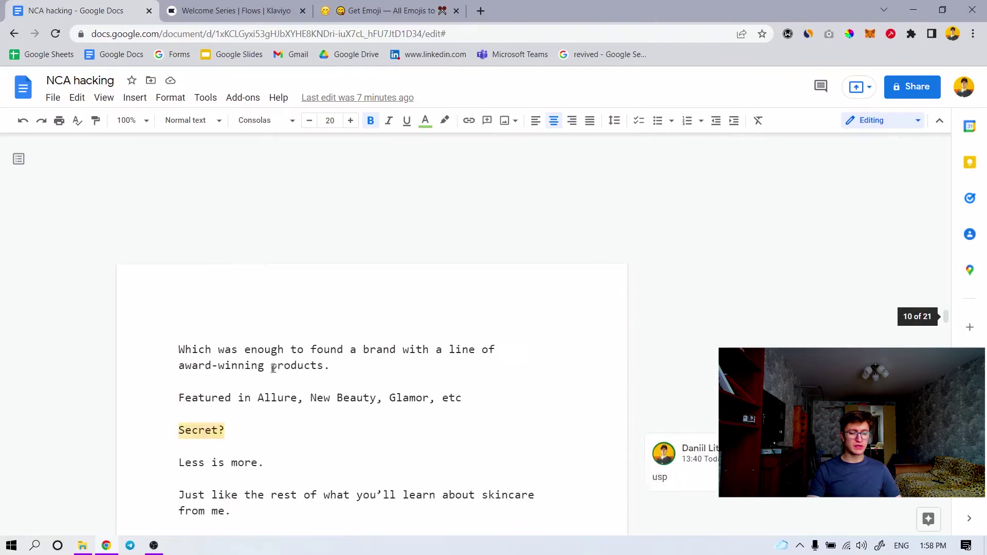
scroll(265, 371, "up", 20)
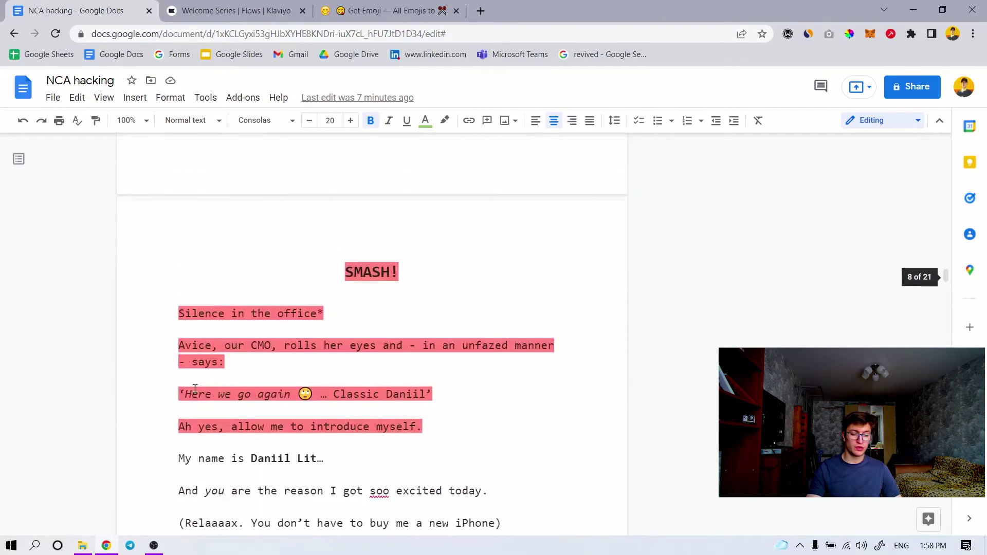
scroll(195, 386, "up", 15)
left_click(178, 436, "shift")
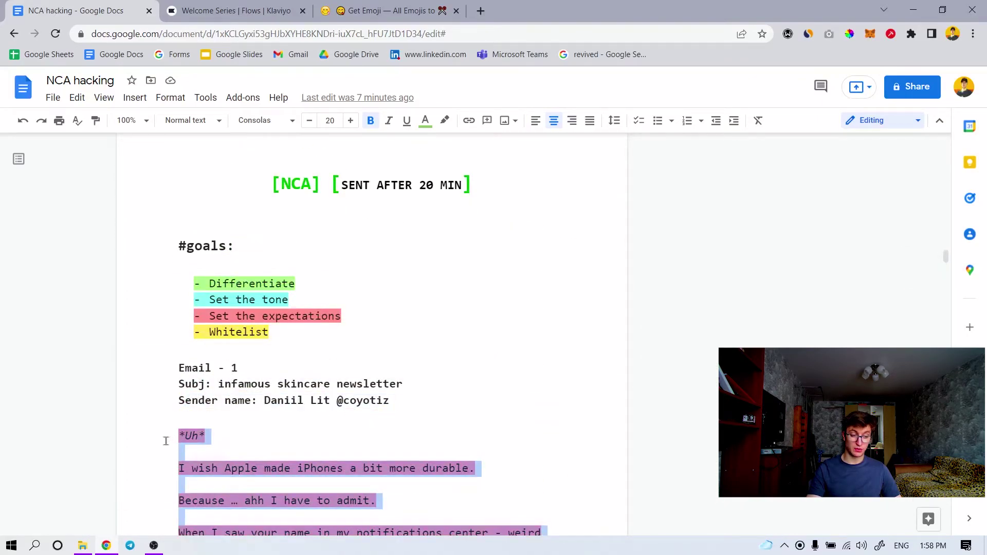
left_click(205, 98)
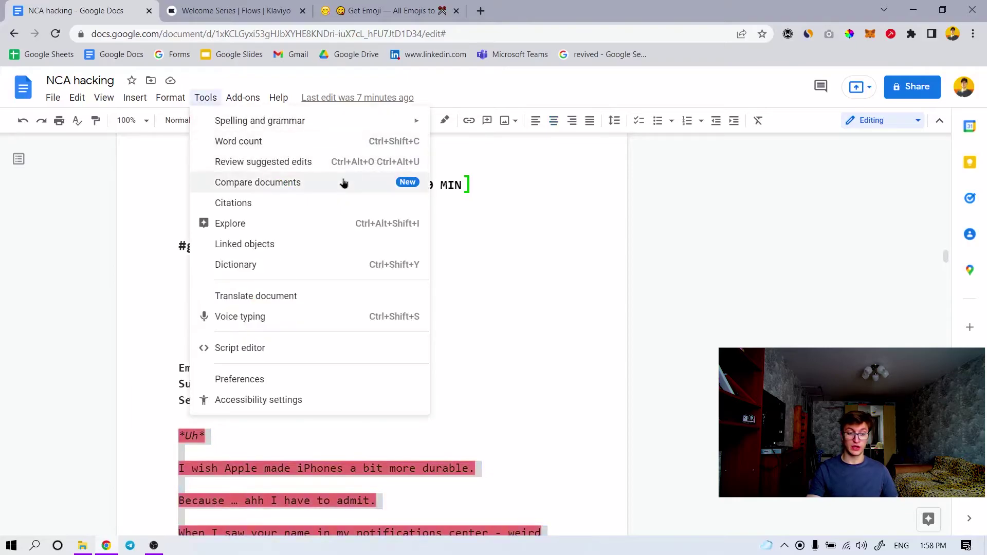
left_click(250, 141)
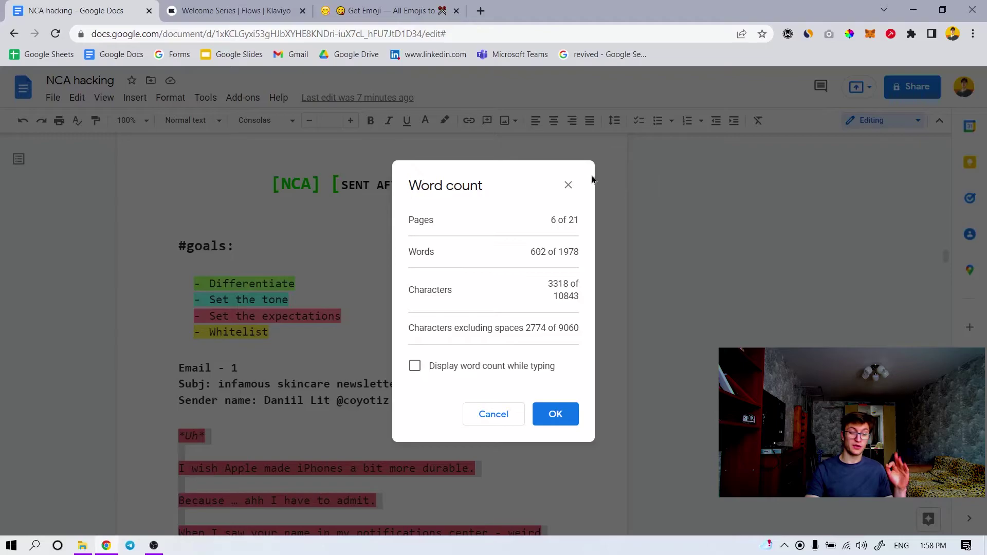
left_click(569, 186)
scroll(578, 198, "down", 5)
left_click(466, 271)
scroll(466, 271, "down", 1)
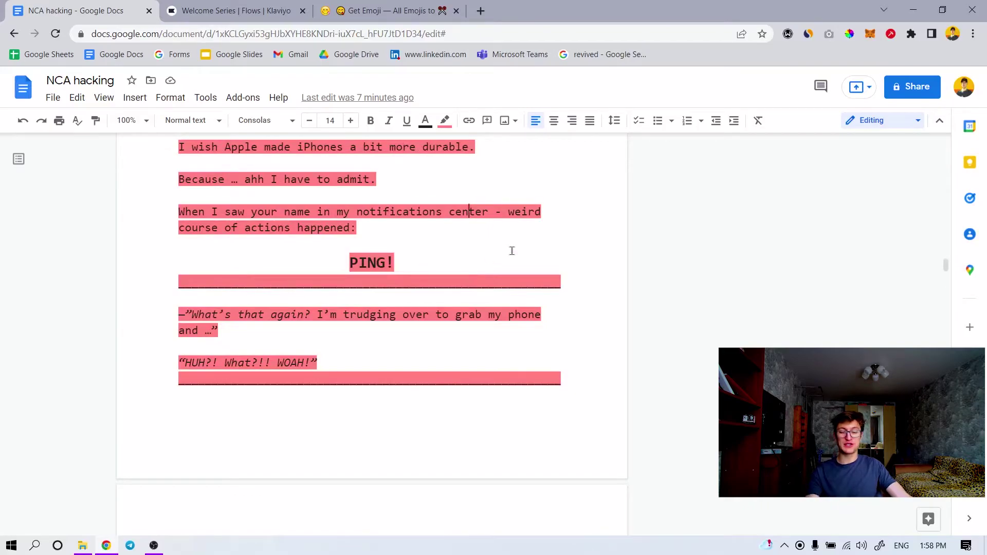
scroll(564, 333, "down", 5)
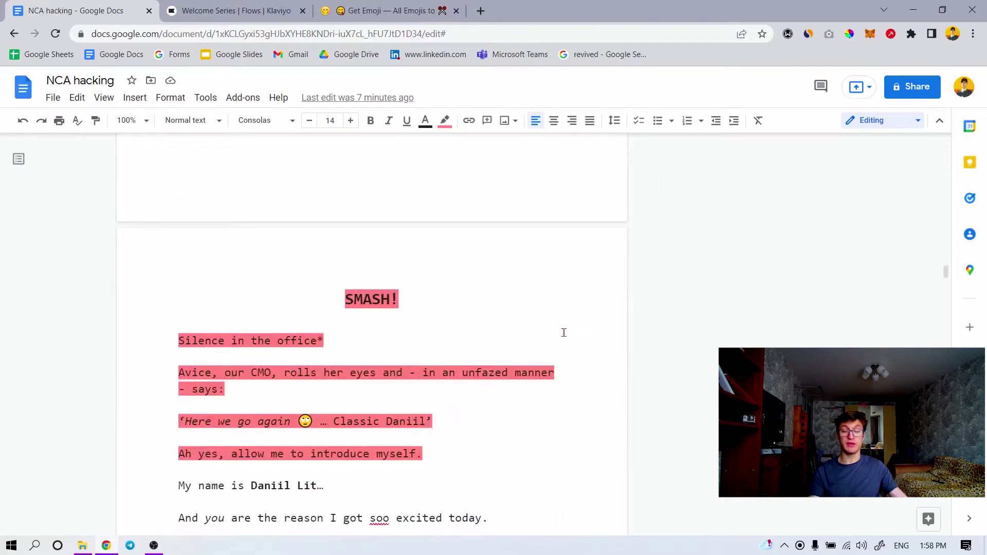
key("shift+Down")
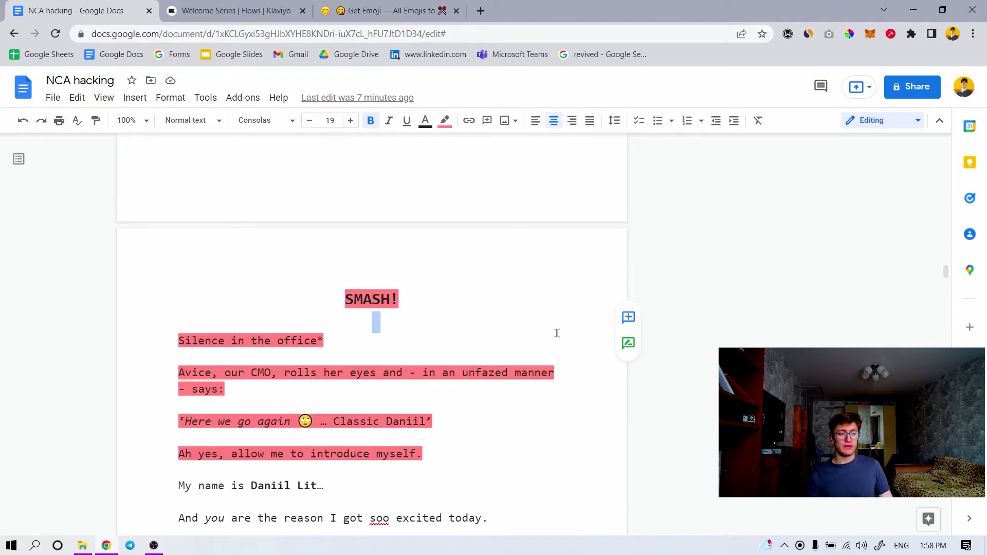
- Switch to the Klaviyo Welcome Series flow and open the content of Email #1, "your 20 dollars off this kit", for editing
left_click(238, 6)
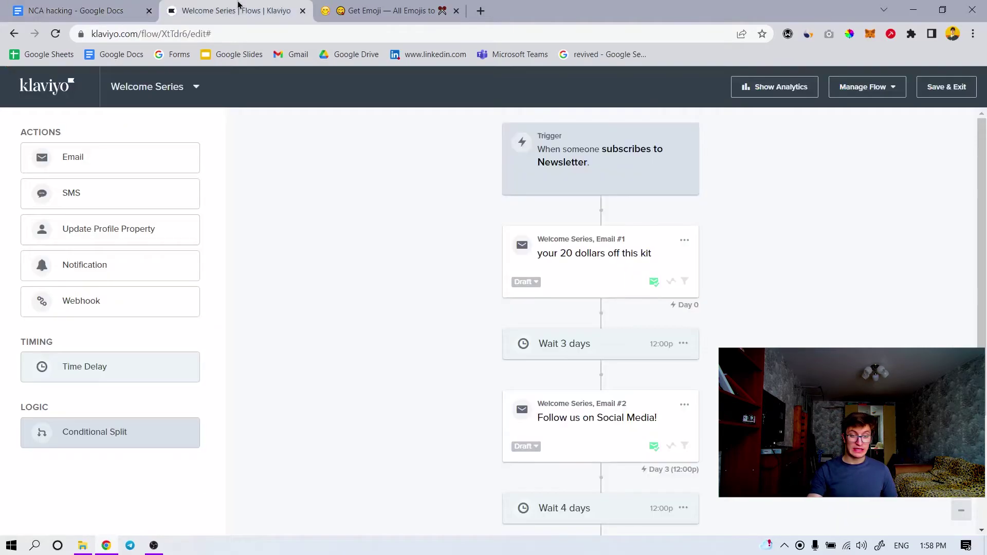
left_click(549, 253)
left_click(79, 231)
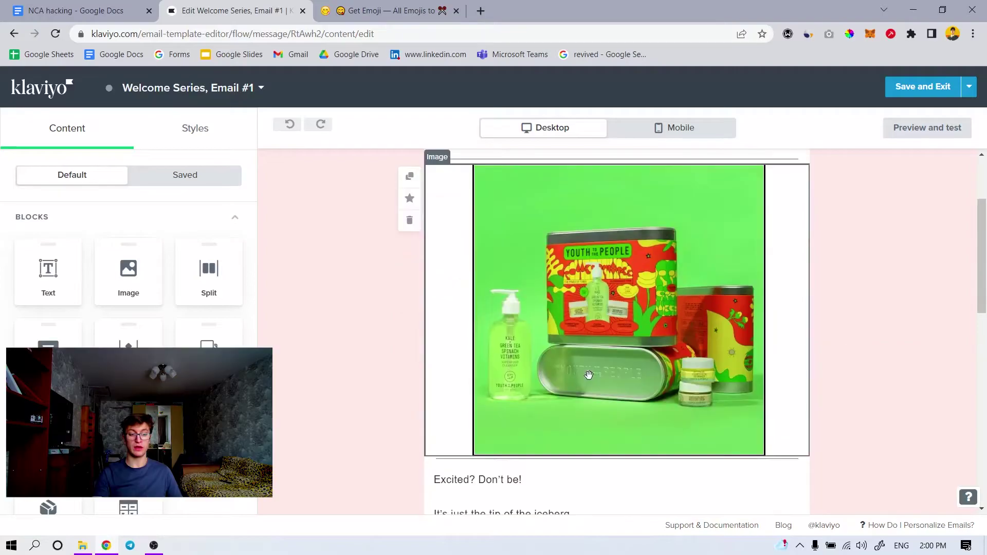
- Examine the top of Email #1, from the logo and "You just got $20 OFF this kit:" heading to the product kit image
scroll(589, 374, "up", 1)
scroll(588, 375, "up", 1)
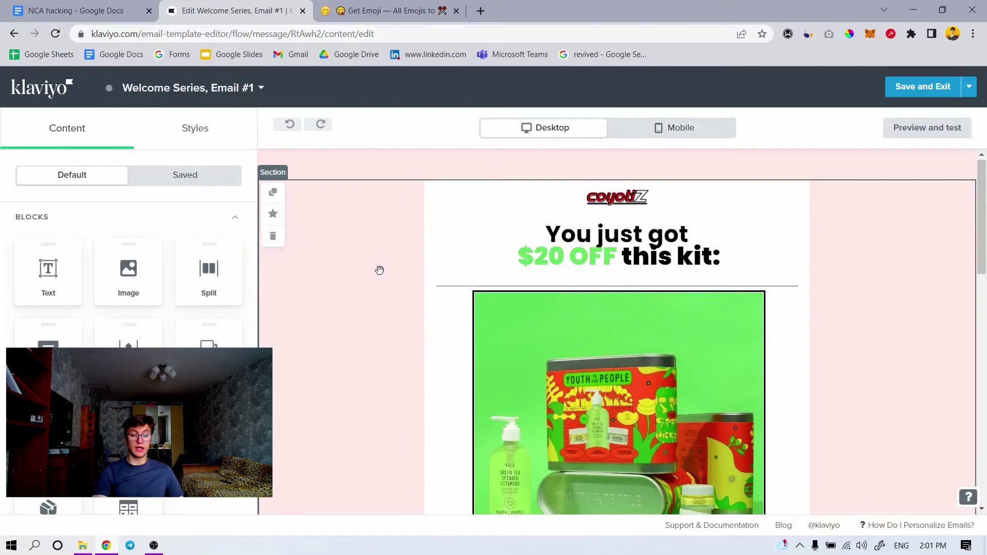
scroll(380, 270, "down", 1)
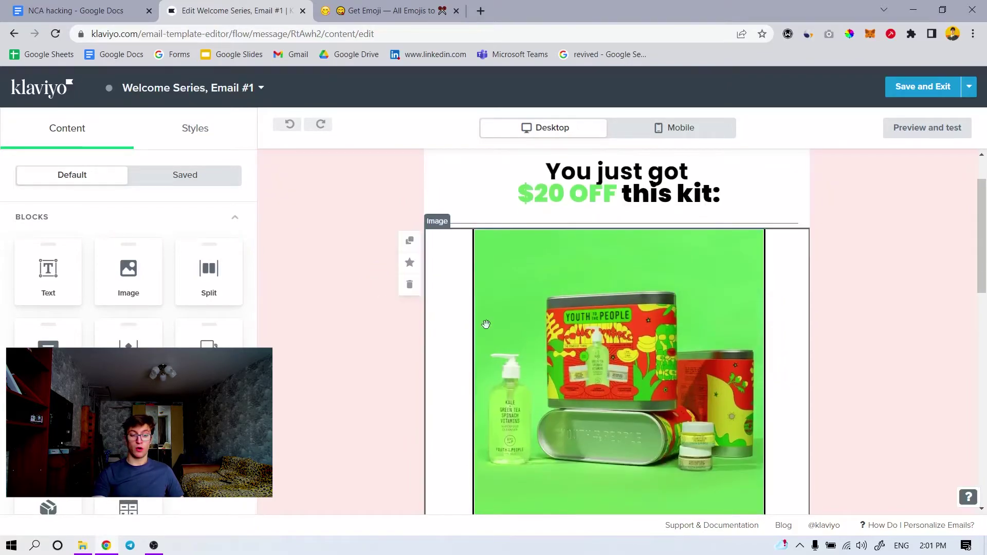
scroll(664, 287, "up", 1)
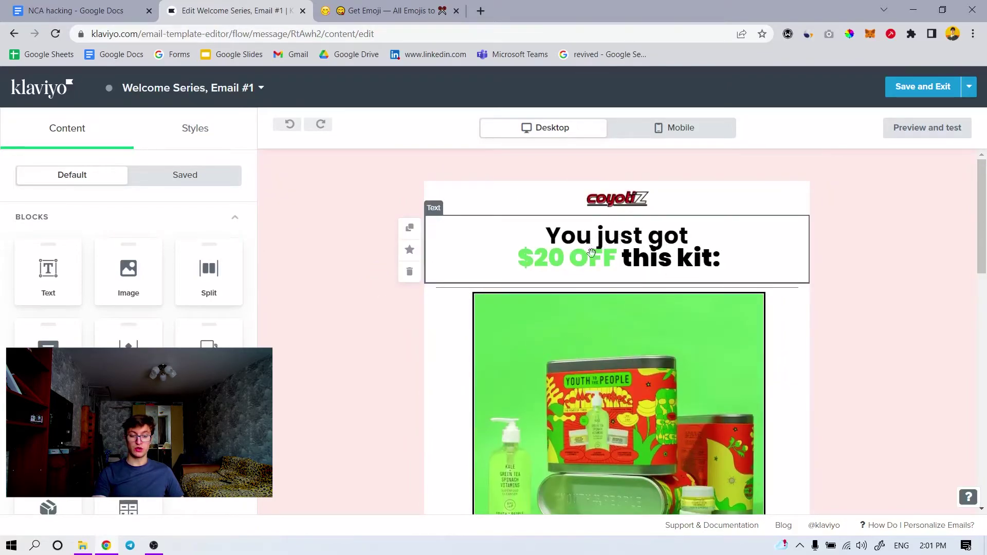
scroll(668, 266, "down", 1)
scroll(670, 269, "down", 1)
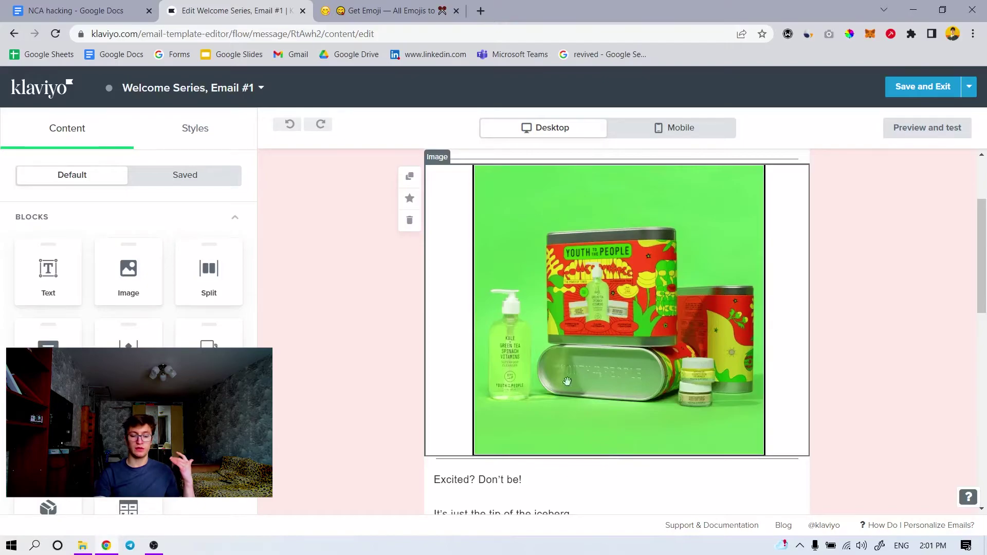
- Save and close the Email #1 design, set the message's sender name to "Coyotiz", and save the changes
scroll(346, 302, "up", 2)
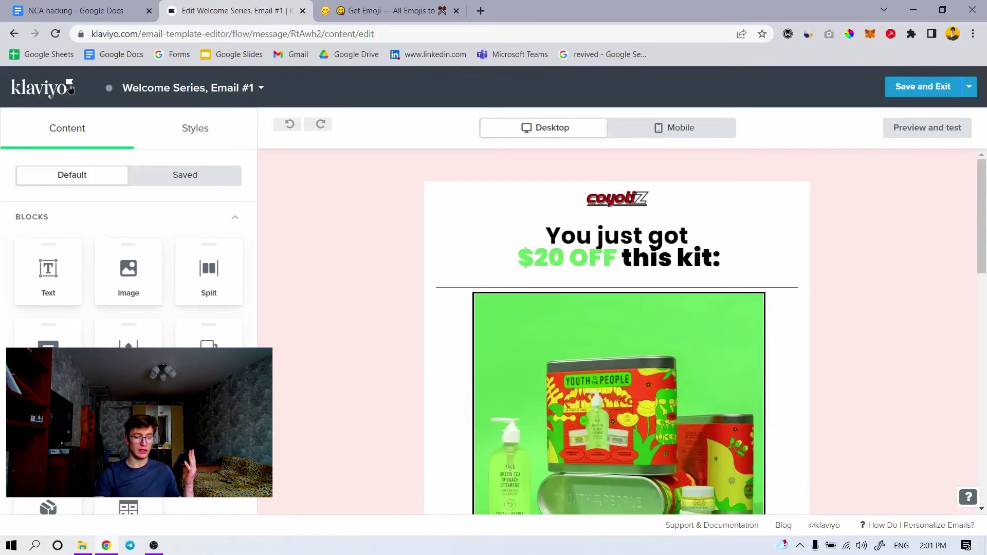
left_click(900, 89)
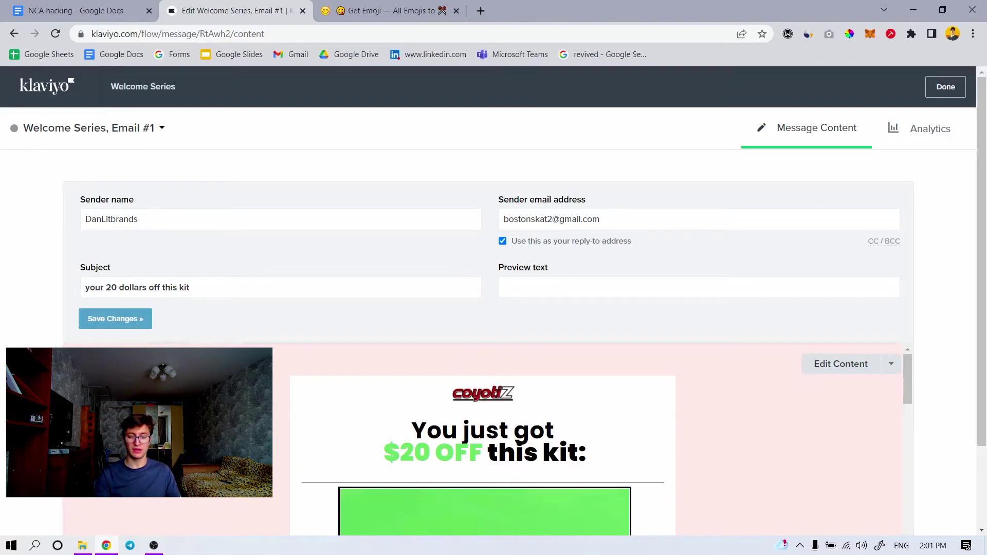
left_click_drag(146, 220, 22, 232)
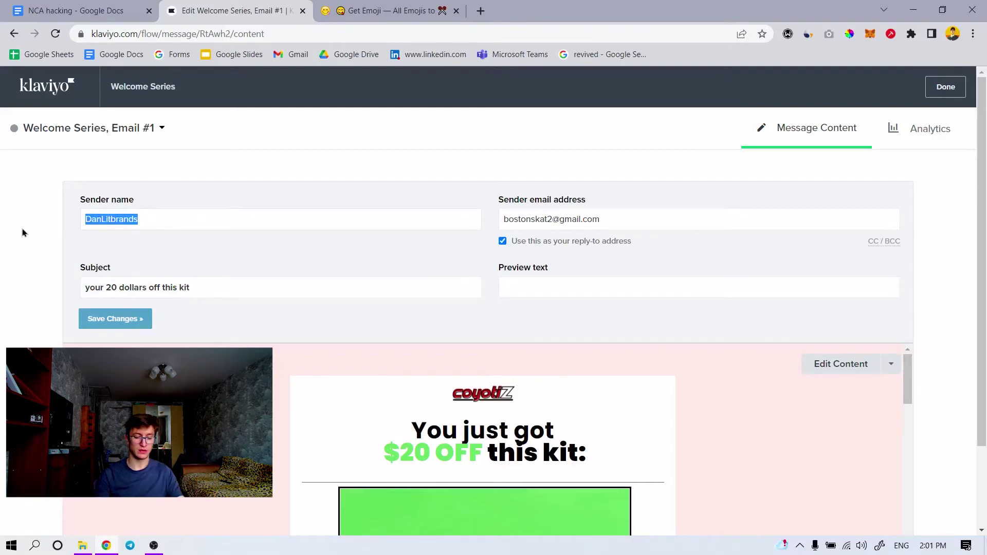
type("Coyotiz")
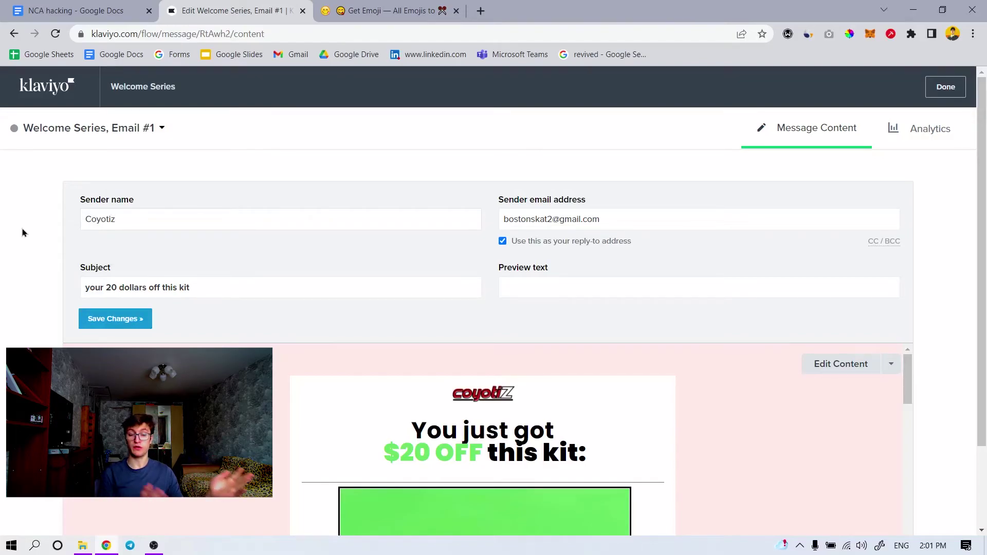
left_click(816, 369)
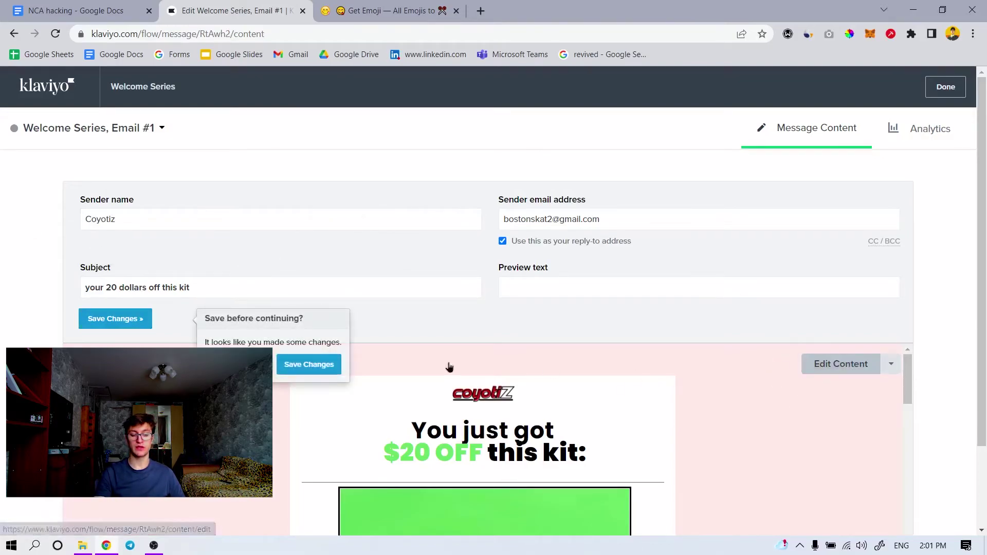
left_click(329, 364)
- Reopen the Email #1 content for editing and read the body copy from "Excited? Don't be!" down to the private special-kit link
left_click(826, 364)
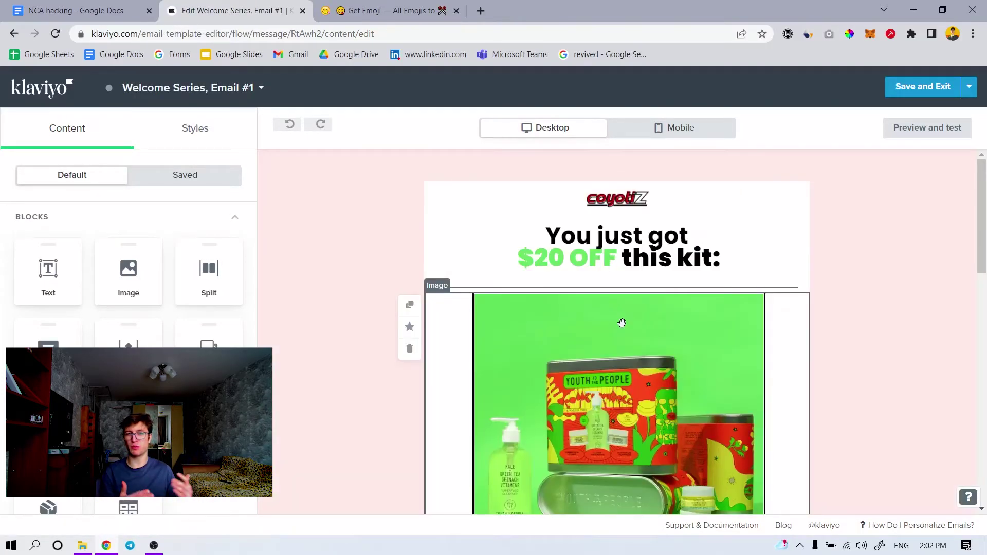
scroll(627, 232, "down", 1)
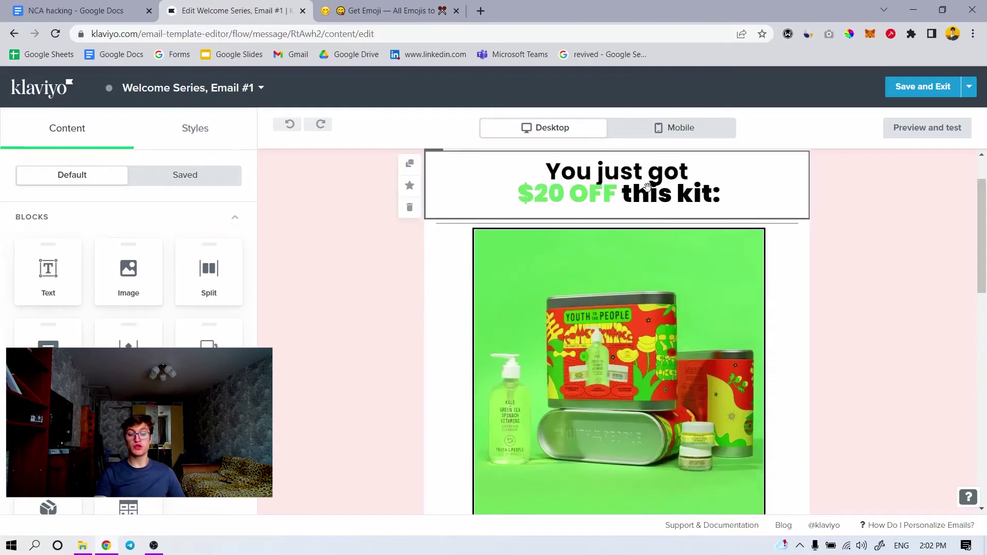
scroll(788, 230, "down", 1)
scroll(788, 230, "down", 1)
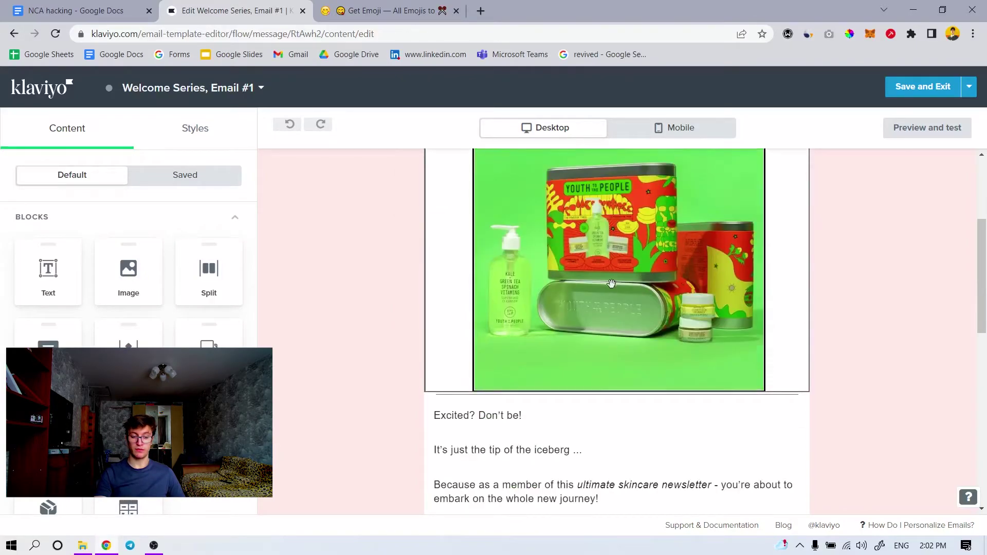
scroll(609, 279, "down", 1)
scroll(451, 403, "down", 1)
scroll(485, 395, "down", 2)
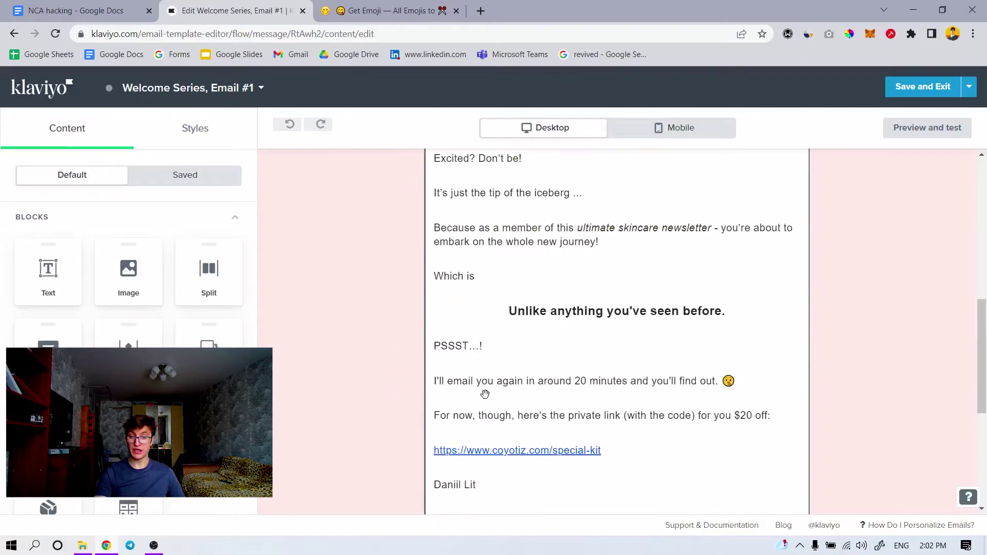
scroll(485, 394, "up", 1)
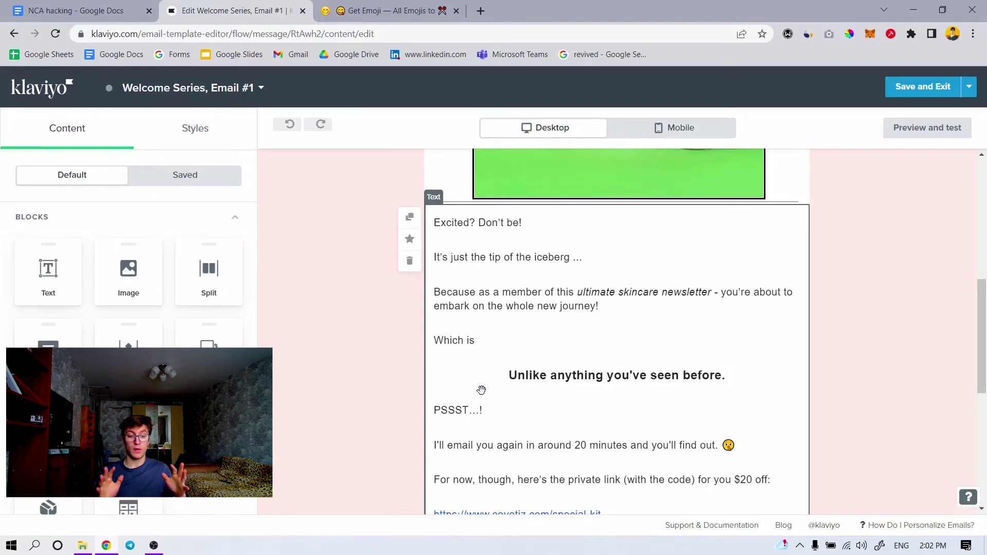
scroll(481, 390, "down", 1)
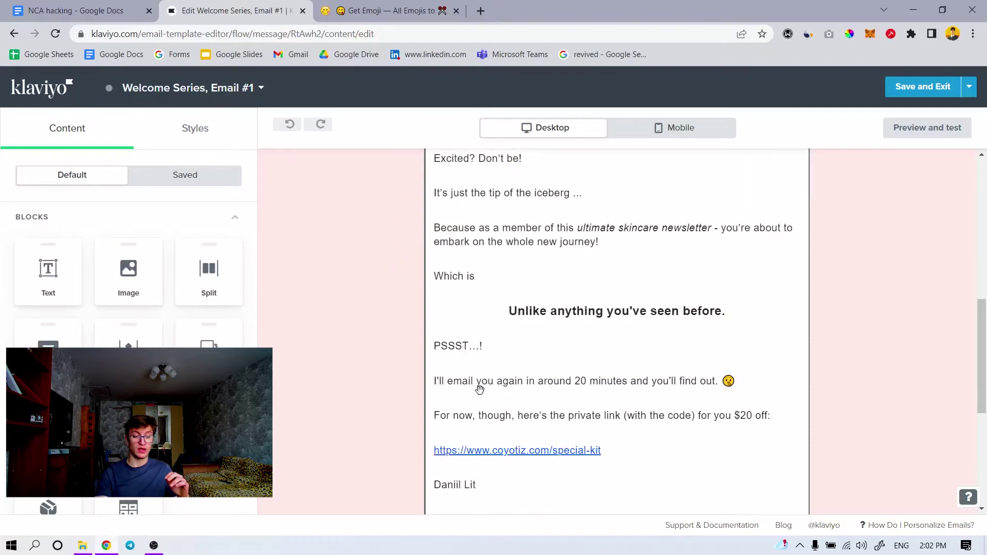
scroll(480, 389, "down", 1)
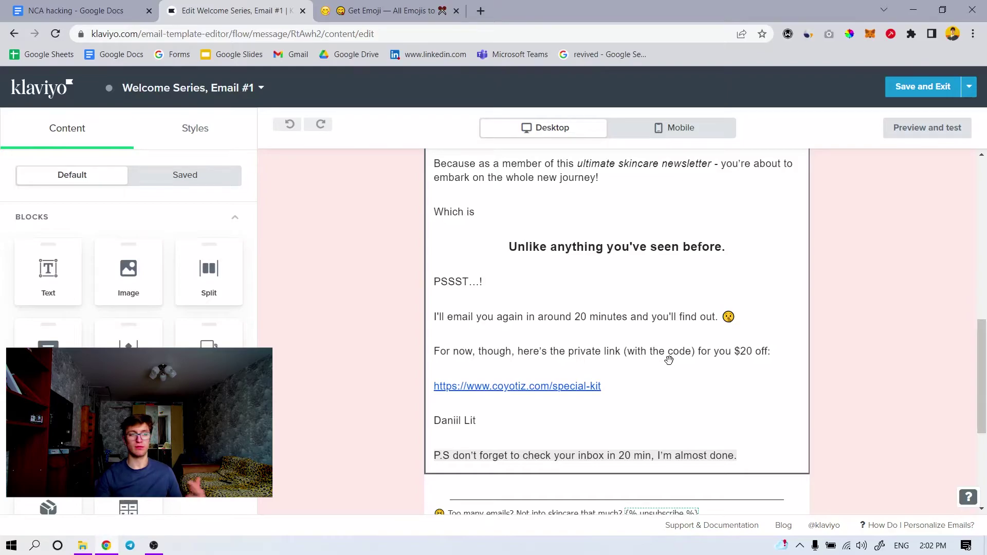
- Examine the P.S. line about checking the inbox in 20 min and the footer text beneath it
scroll(481, 389, "down", 2)
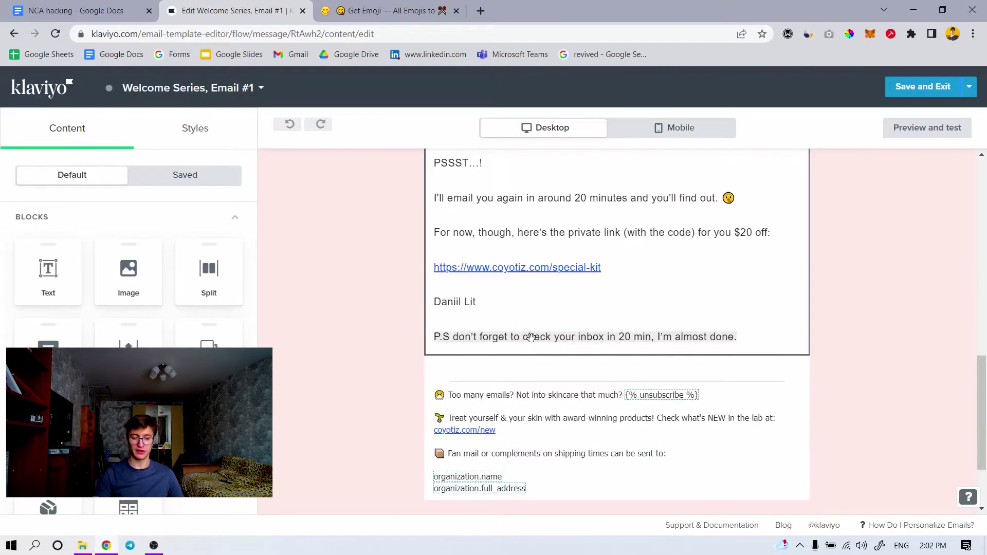
scroll(539, 289, "up", 1)
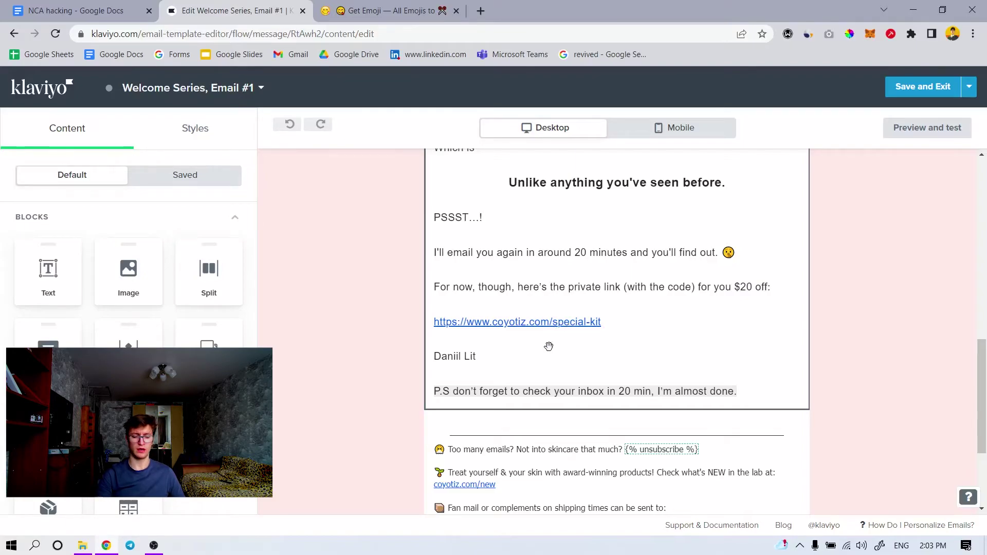
scroll(549, 344, "down", 2)
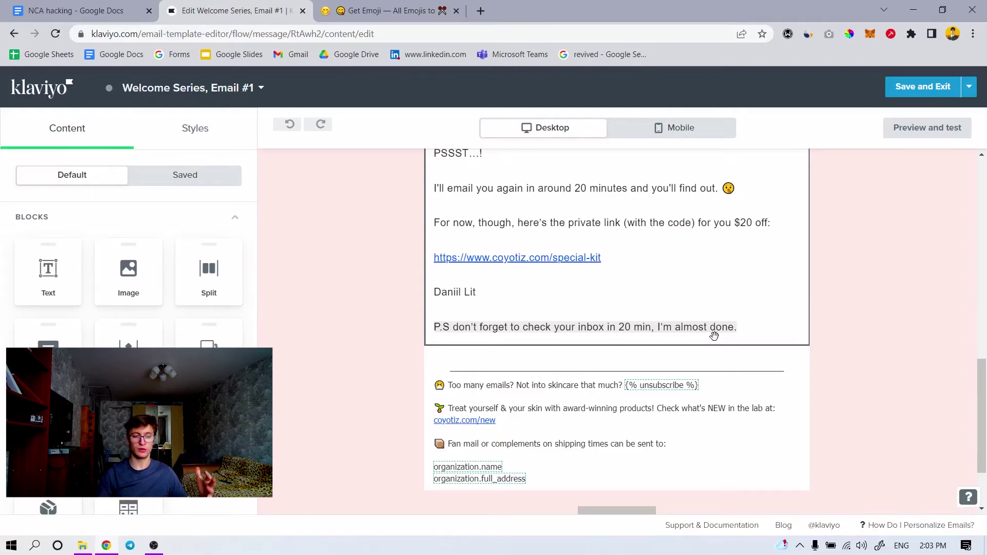
key("ctrl+shift+Tab")
key("ctrl+Tab")
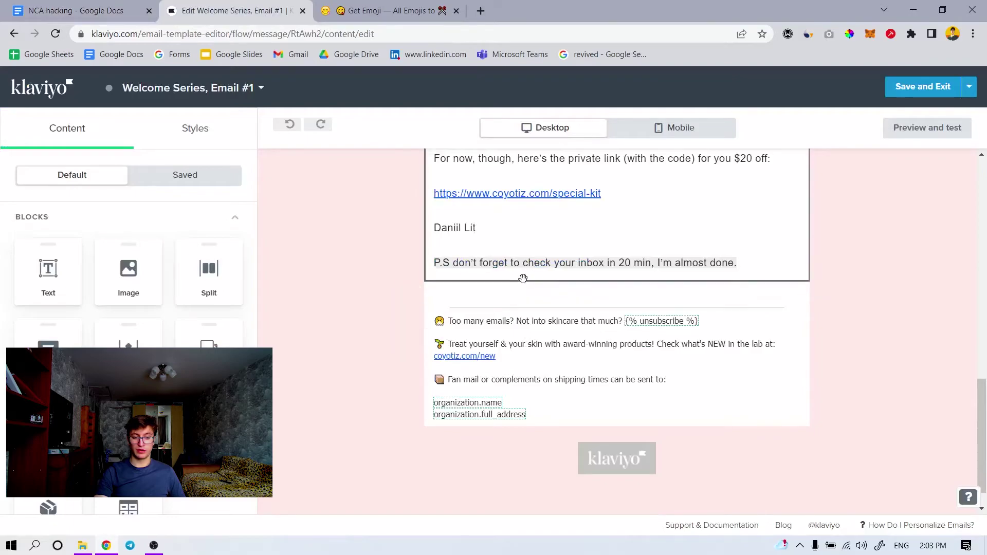
- Show Email #1 in its mobile layout and examine the footer block with the unsubscribe tag and organization details
left_click(643, 130)
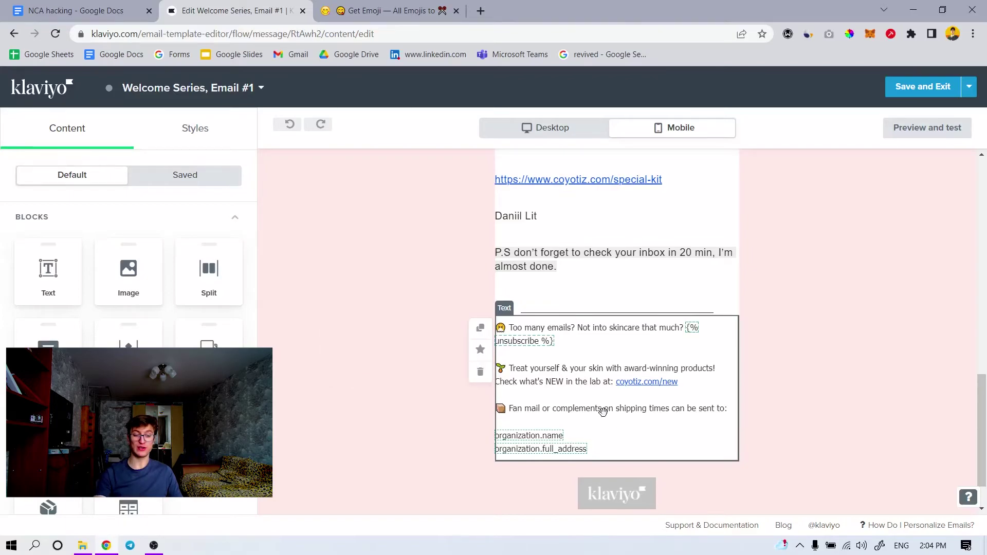
scroll(522, 348, "up", 1)
scroll(548, 379, "down", 1)
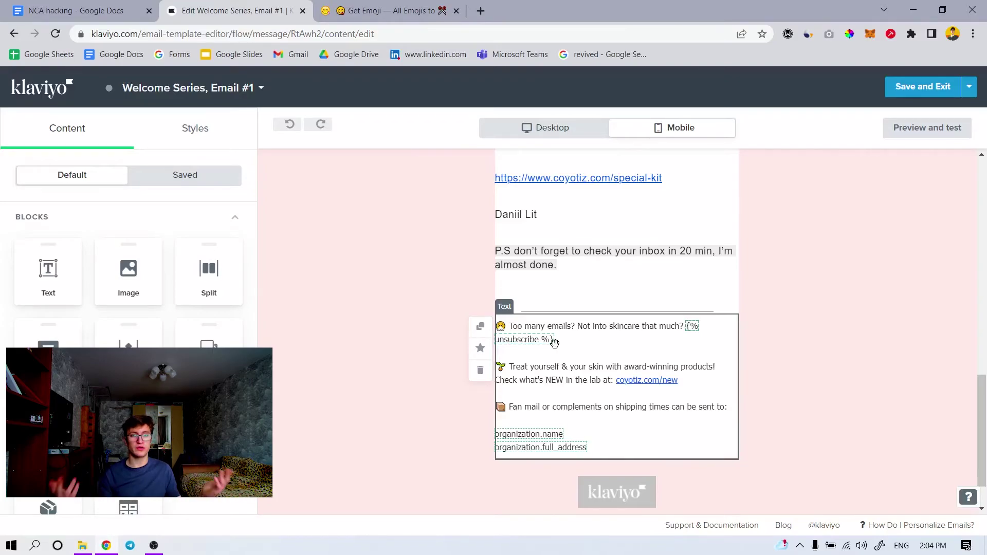
- Highlight the "Because … odds are, you aren't committed to skincare as I do" passage in the NCA hacking document, and return to Klaviyo
key("ctrl+shift+Tab")
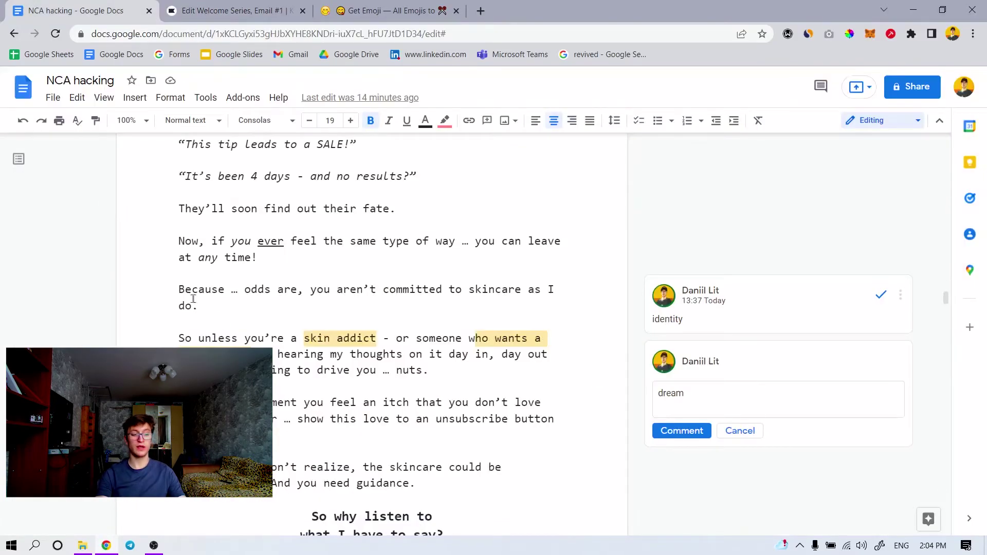
left_click_drag(185, 290, 268, 321)
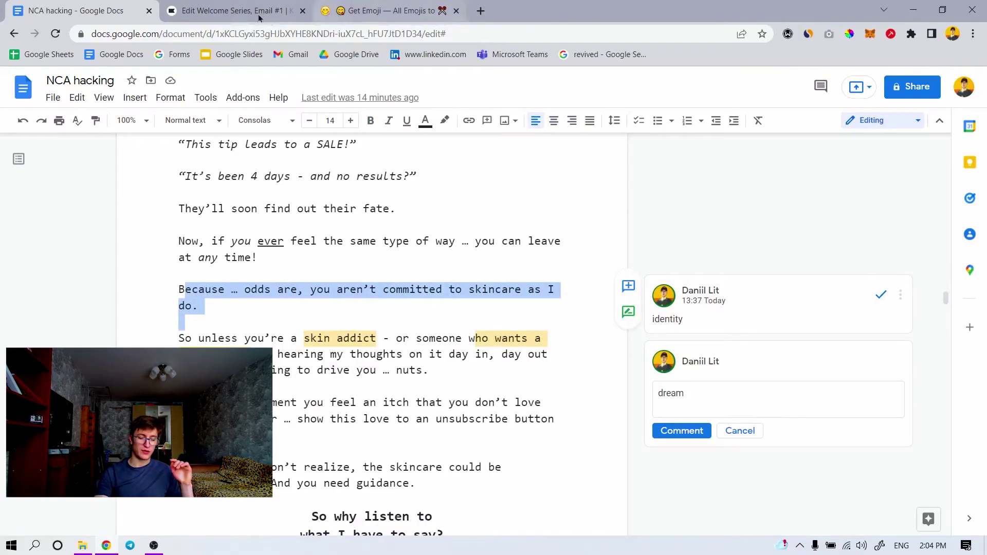
left_click(231, 10)
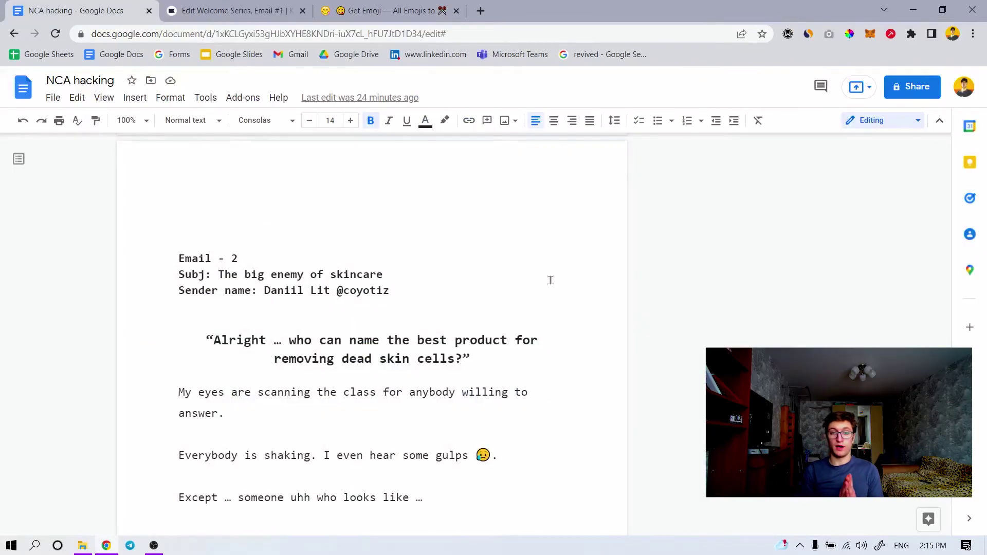
- In the NCA hacking document, examine the Email 2 header with the subject "The big enemy of skincare" and its sender name
scroll(366, 368, "down", 1)
scroll(366, 371, "up", 3)
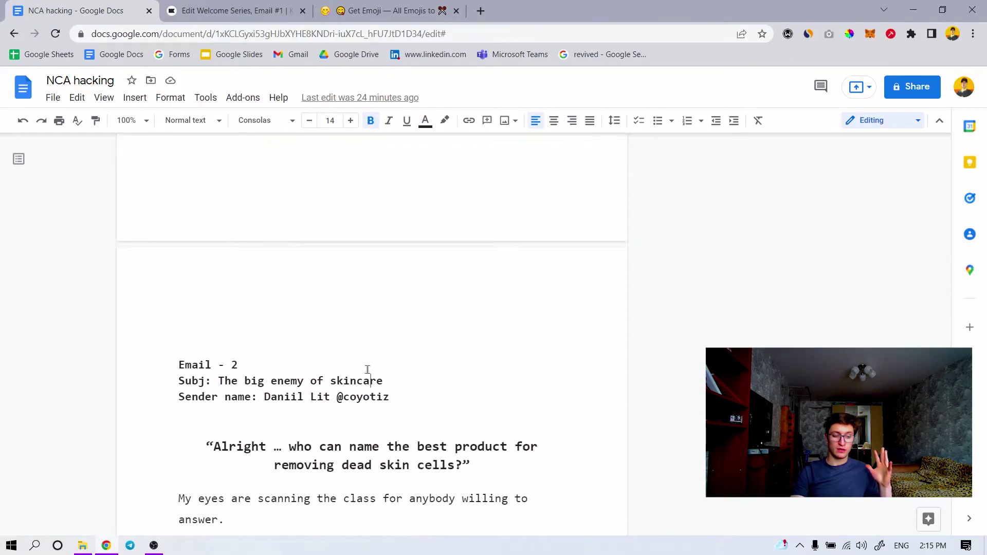
scroll(370, 392, "down", 1)
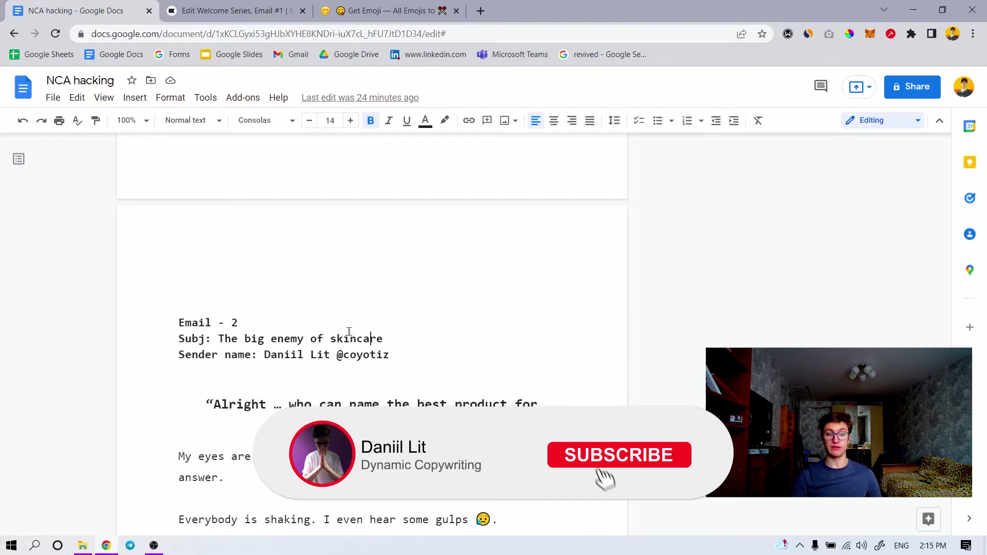
scroll(349, 332, "down", 1)
scroll(348, 330, "down", 1)
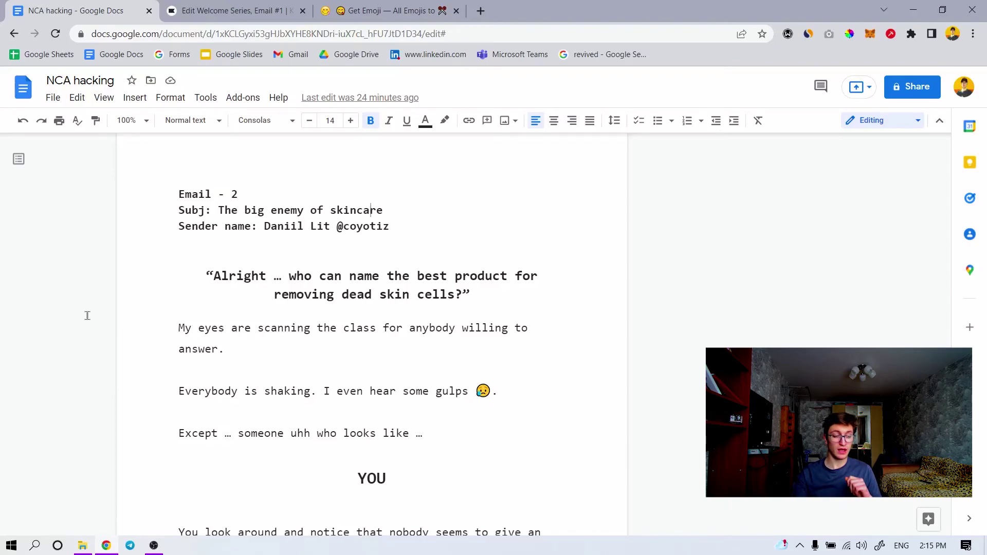
- Check the word count of the whole second email, selecting it through to the final Exfoliator Kit link line
scroll(121, 319, "down", 3)
scroll(221, 242, "up", 3)
scroll(271, 293, "down", 20)
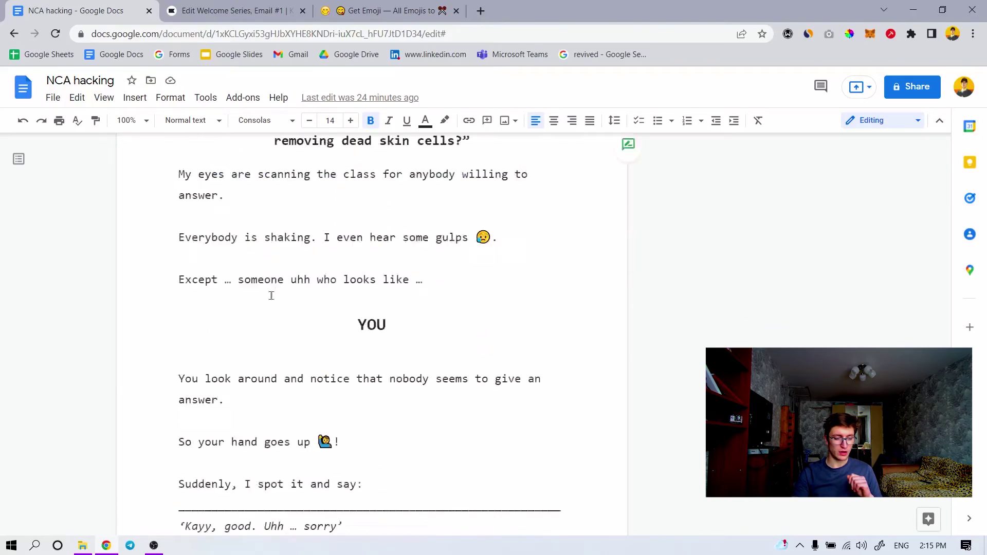
scroll(278, 300, "down", 20)
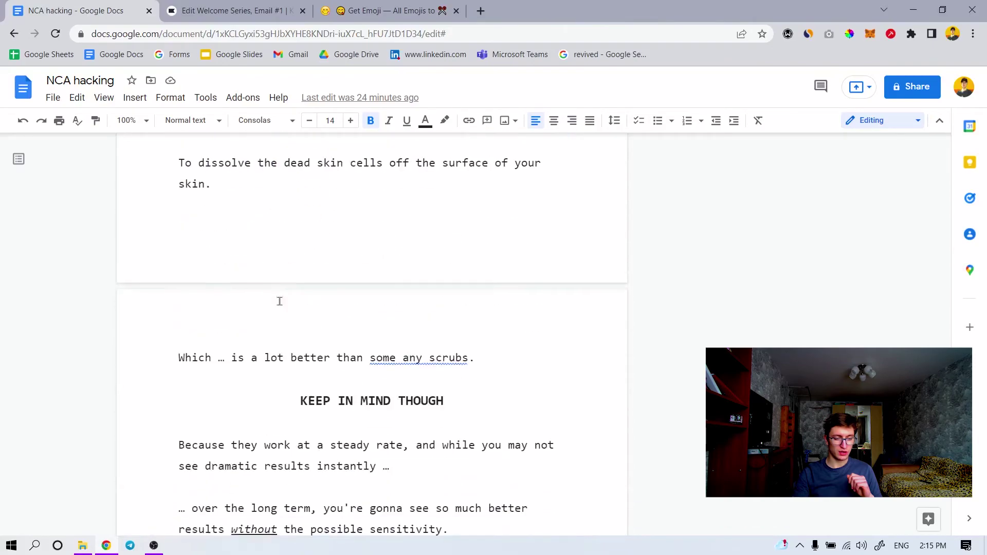
key("ctrl+a")
scroll(317, 284, "up", 5)
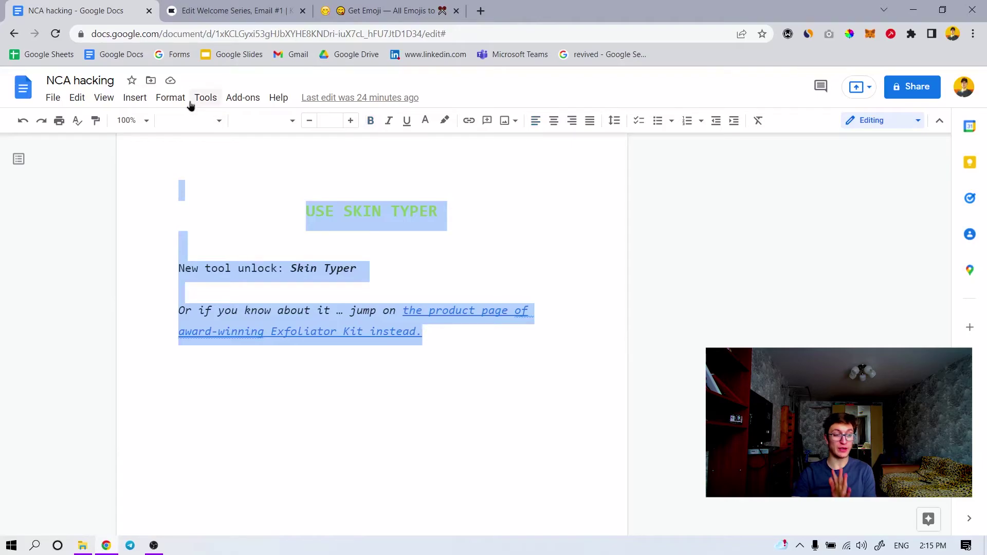
left_click(205, 97)
left_click(253, 144)
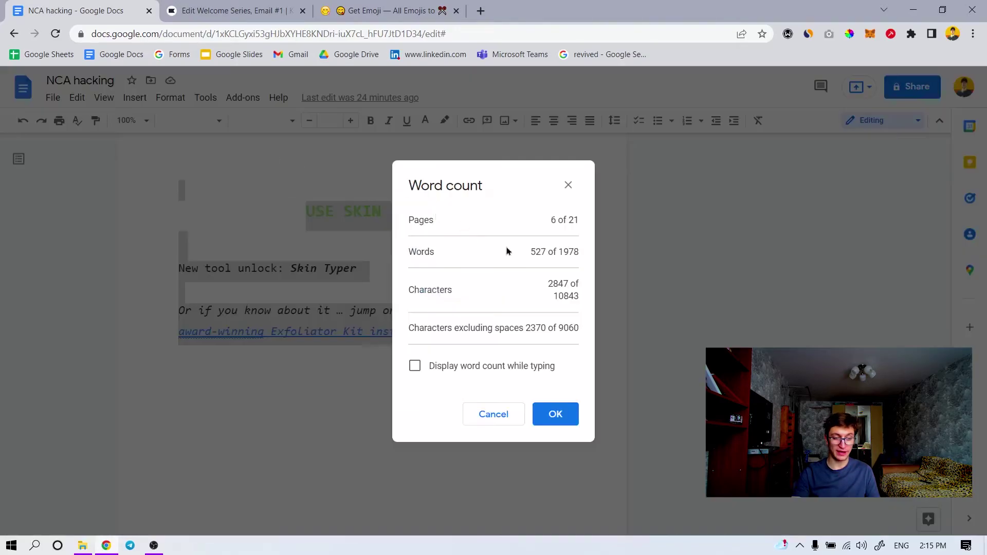
left_click(569, 186)
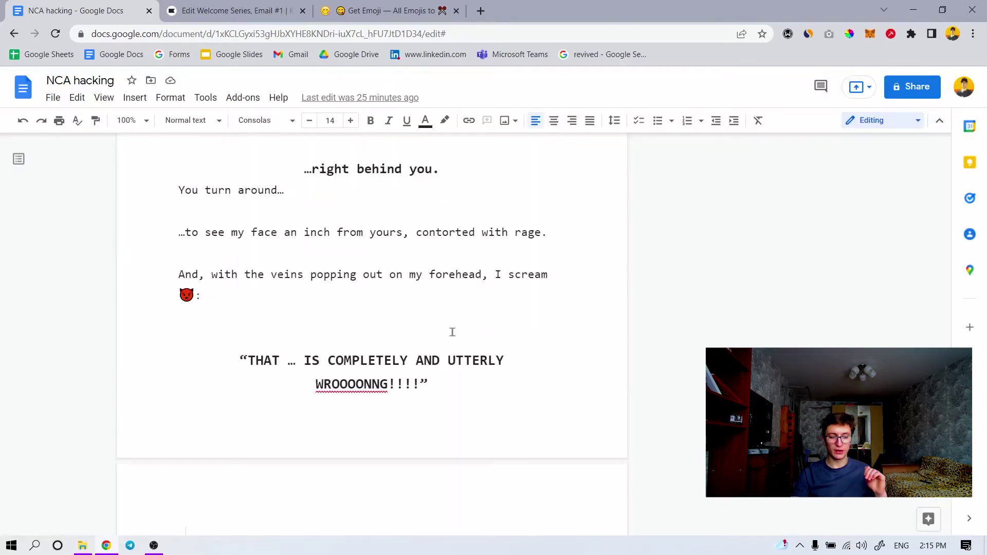
- Go back to the start of Email 2 and review its subject, sender name and opening lines down to "YOU"
scroll(452, 331, "down", 10)
scroll(453, 332, "up", 15)
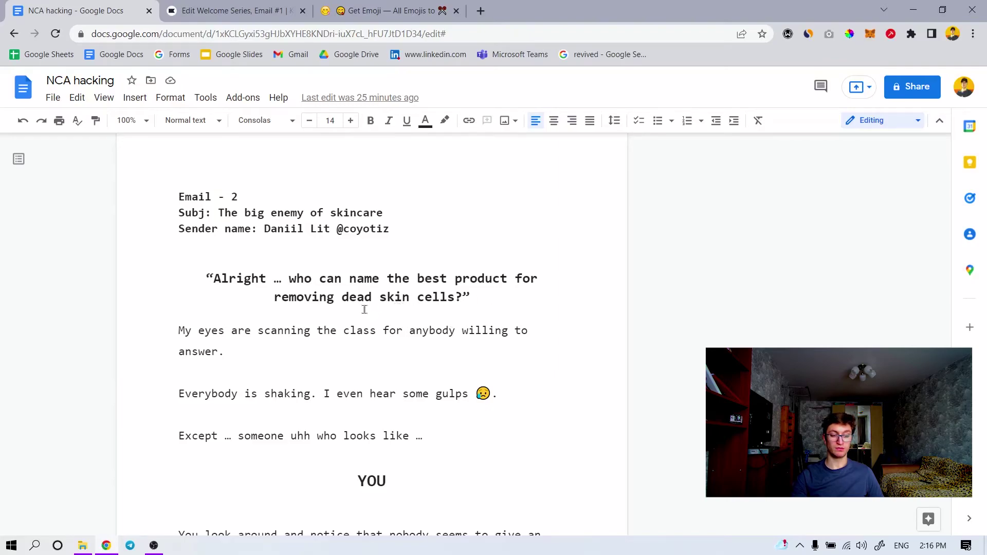
scroll(301, 325, "up", 2)
scroll(300, 325, "down", 2)
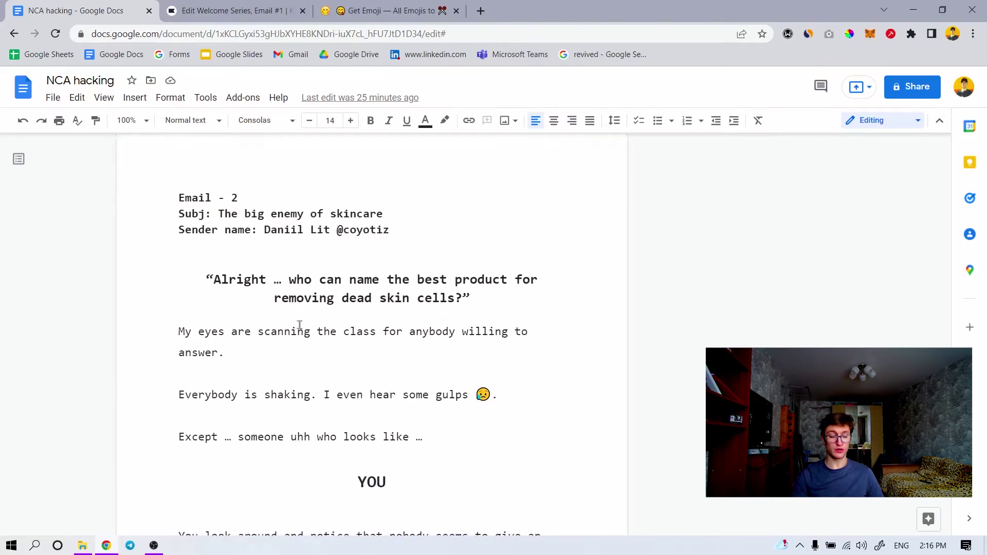
scroll(240, 293, "down", 2)
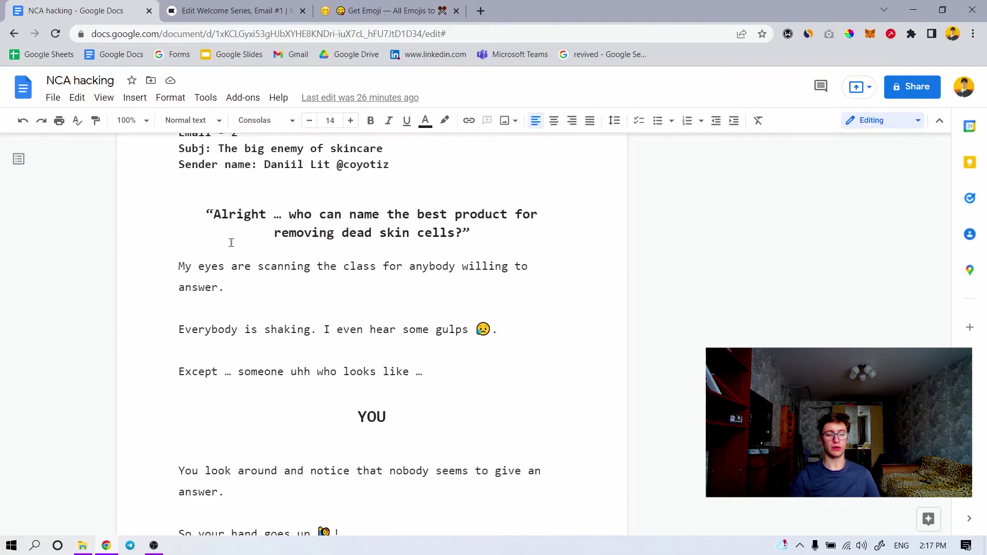
- Examine the opening question "Alright … who can name the best product for removing dead skin cells?" and the classroom scene below it
left_click_drag(213, 214, 442, 214)
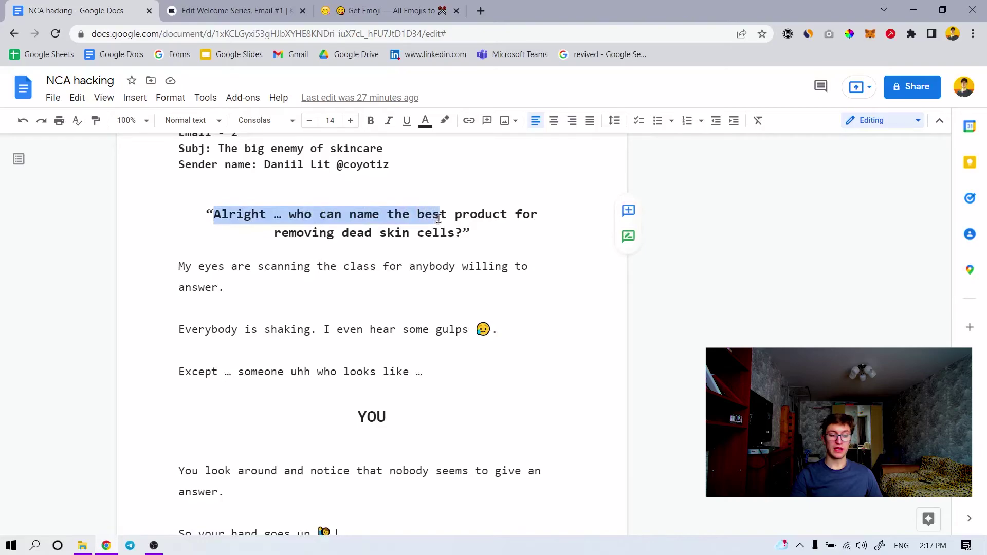
left_click(206, 268)
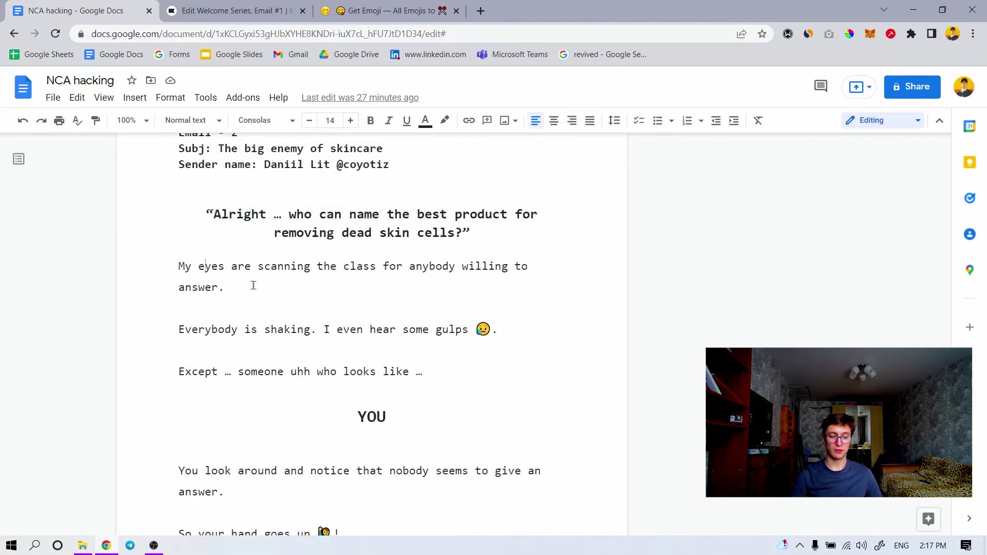
scroll(254, 285, "down", 1)
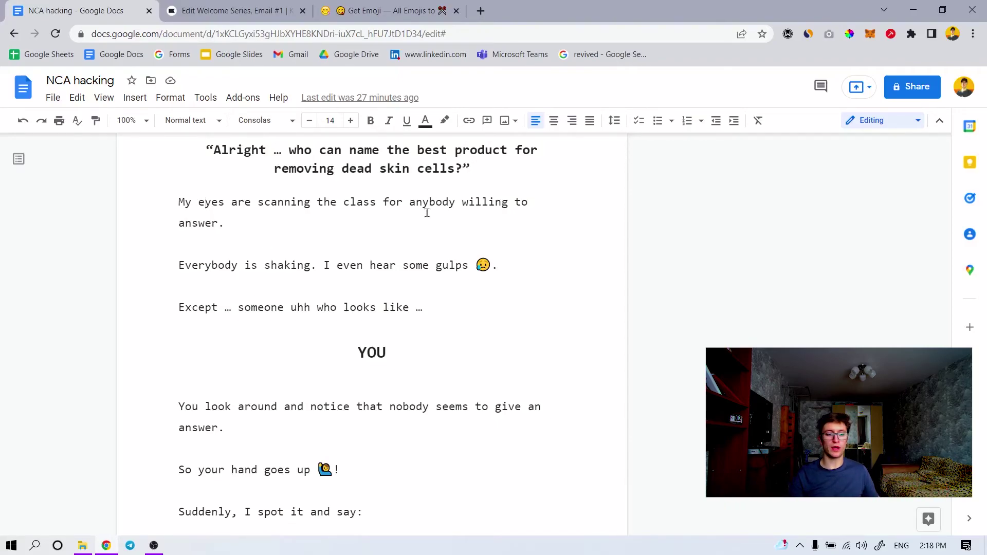
- Examine the classroom scene lines from "Everybody is shaking. I even hear some gulps" to "Except … someone uhh who looks like …"
scroll(309, 298, "down", 1)
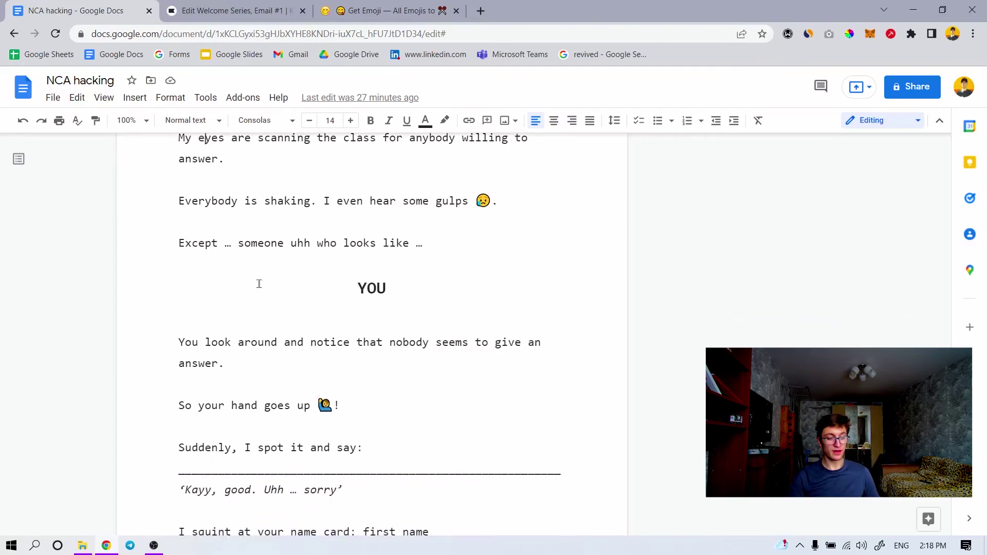
left_click_drag(185, 244, 385, 243)
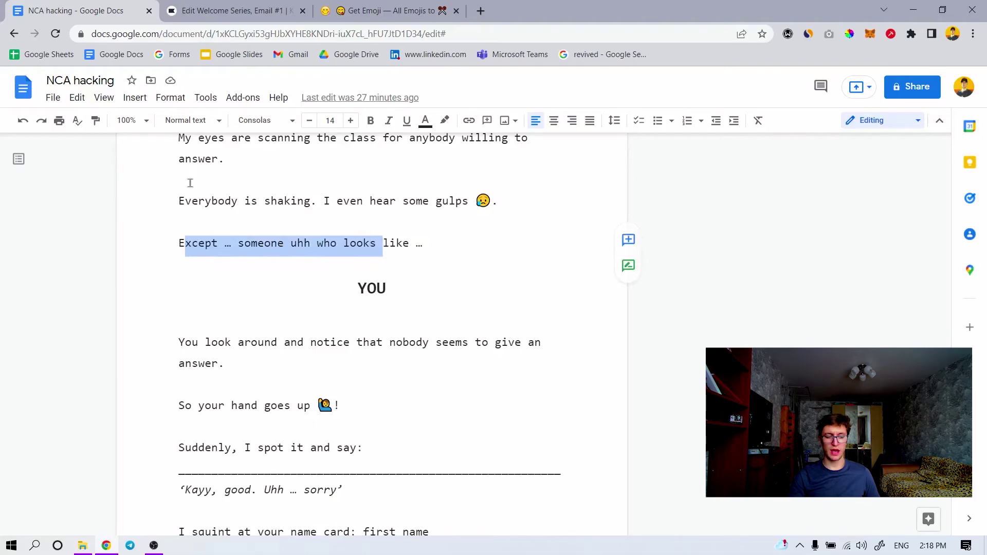
left_click_drag(178, 201, 304, 202)
scroll(302, 207, "up", 1)
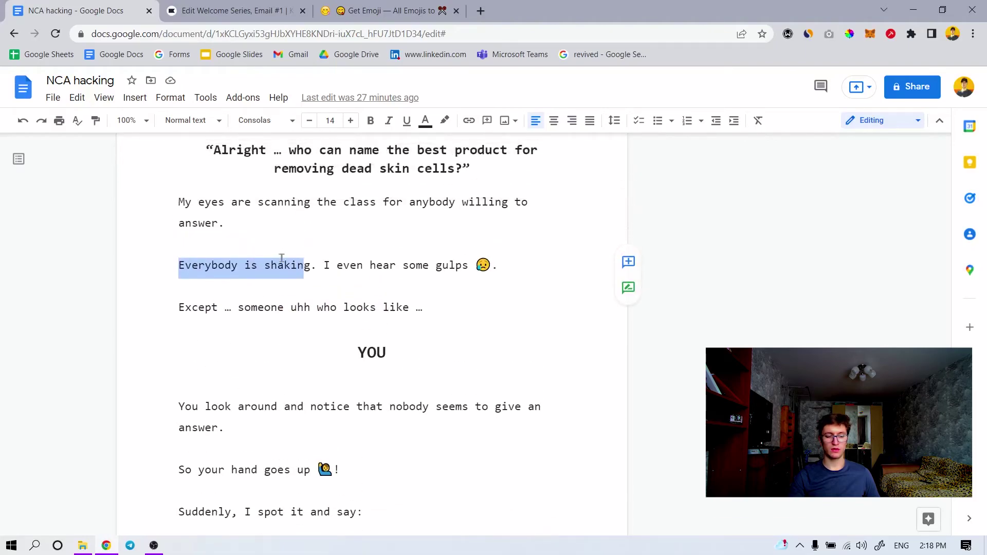
left_click(325, 265)
left_click_drag(326, 265, 430, 266)
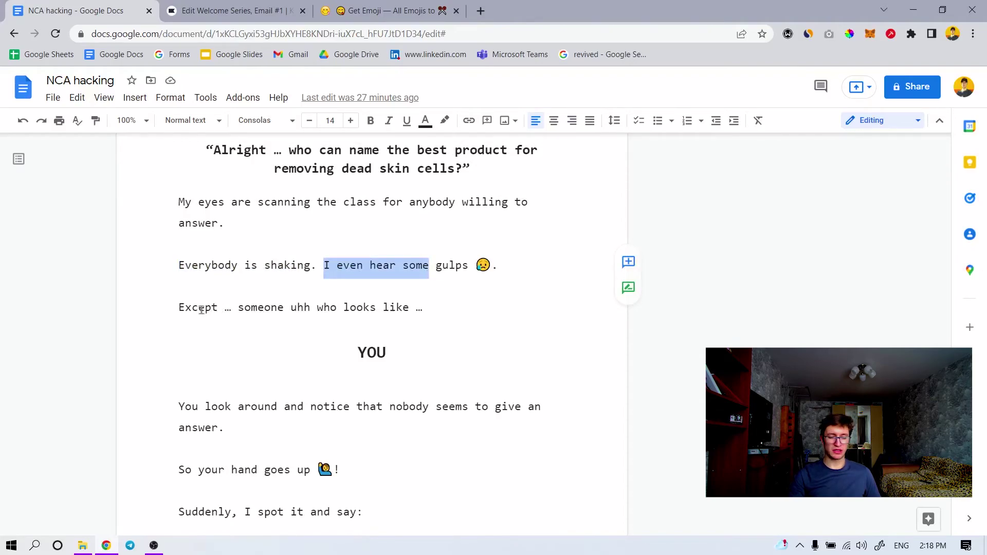
scroll(342, 289, "down", 2)
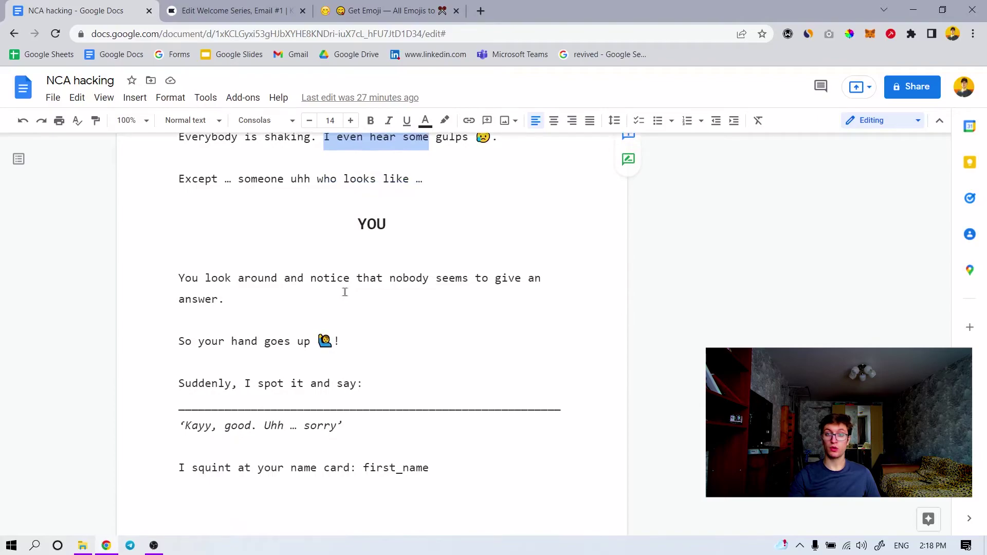
- Review the passage after "YOU", from the raised hand to the name card line with its first_name placeholder
scroll(345, 292, "down", 1)
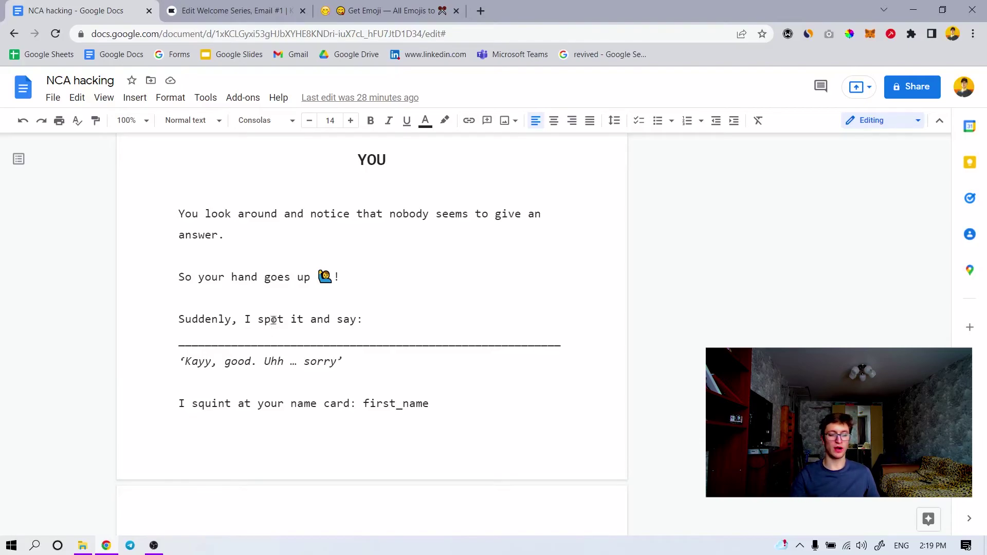
scroll(270, 326, "down", 1)
scroll(280, 264, "down", 1)
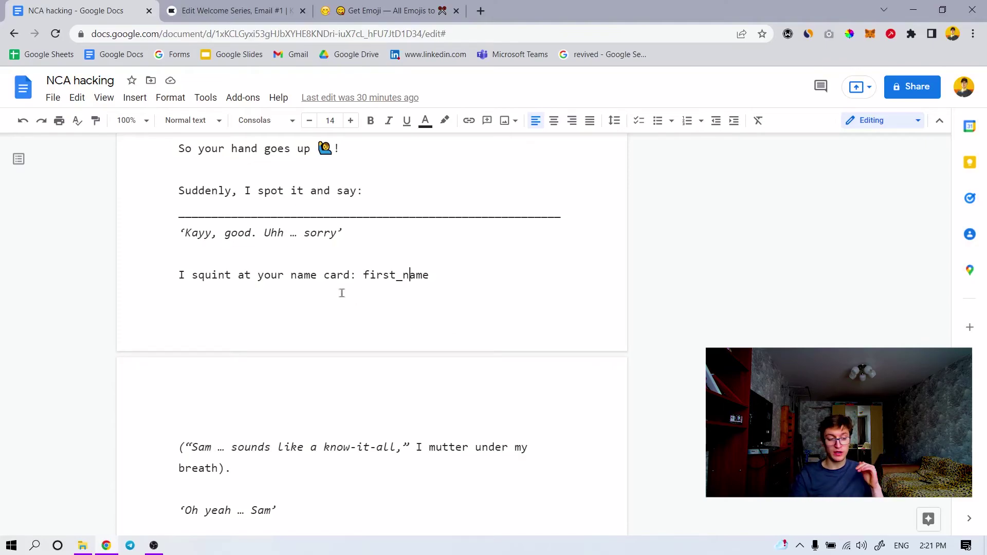
left_click_drag(426, 278, 370, 278)
scroll(223, 405, "down", 1)
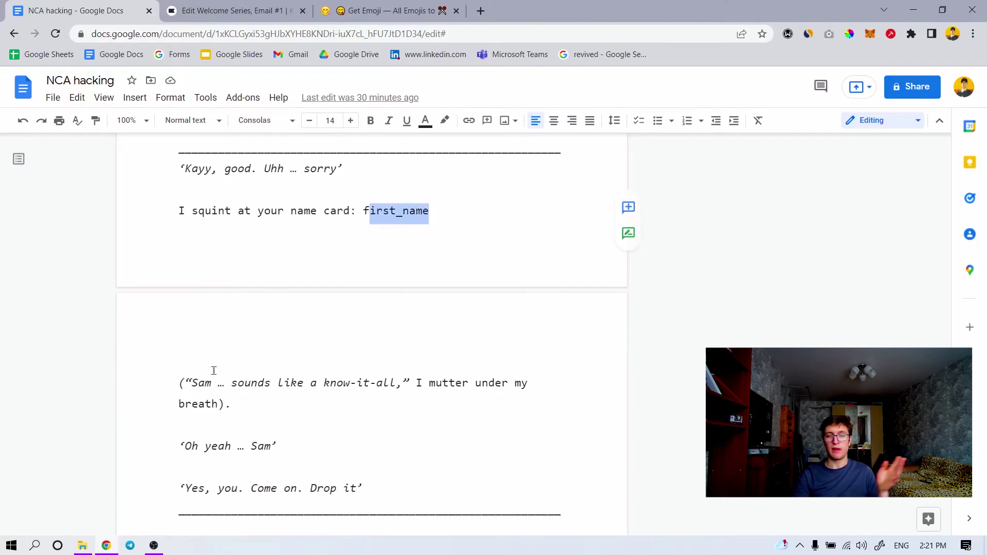
- Read the dialogue from the "sounds like a know-it-all" aside through "Yes, you. Come on. Drop it" to the student's answer
scroll(214, 370, "down", 2)
scroll(211, 355, "down", 1)
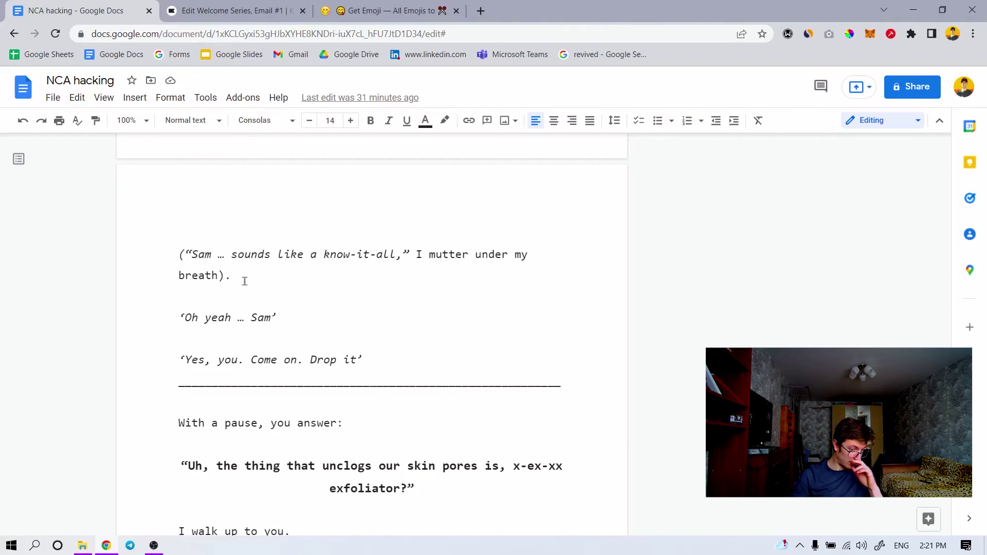
scroll(235, 300, "down", 1)
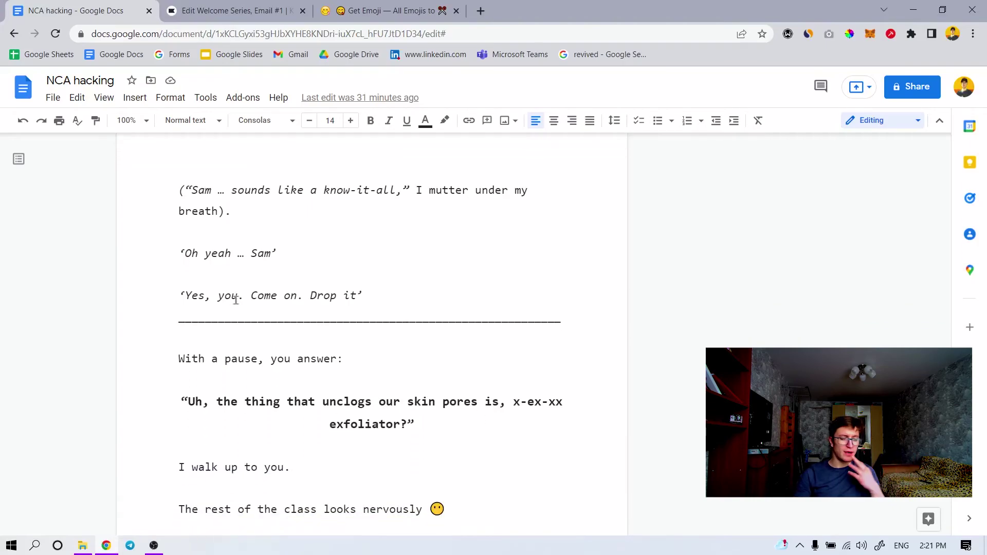
scroll(340, 291, "down", 1)
scroll(342, 294, "down", 1)
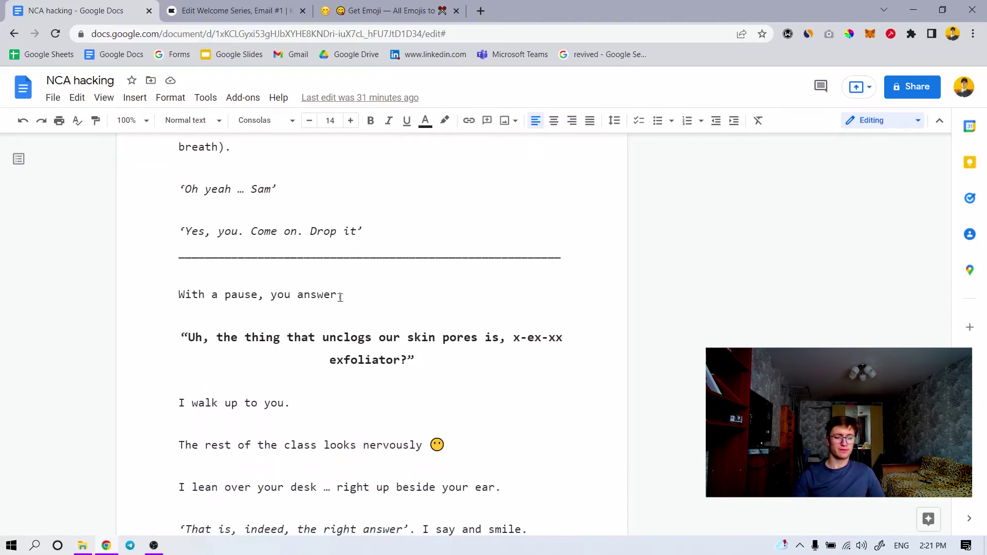
scroll(342, 295, "down", 1)
scroll(342, 296, "down", 1)
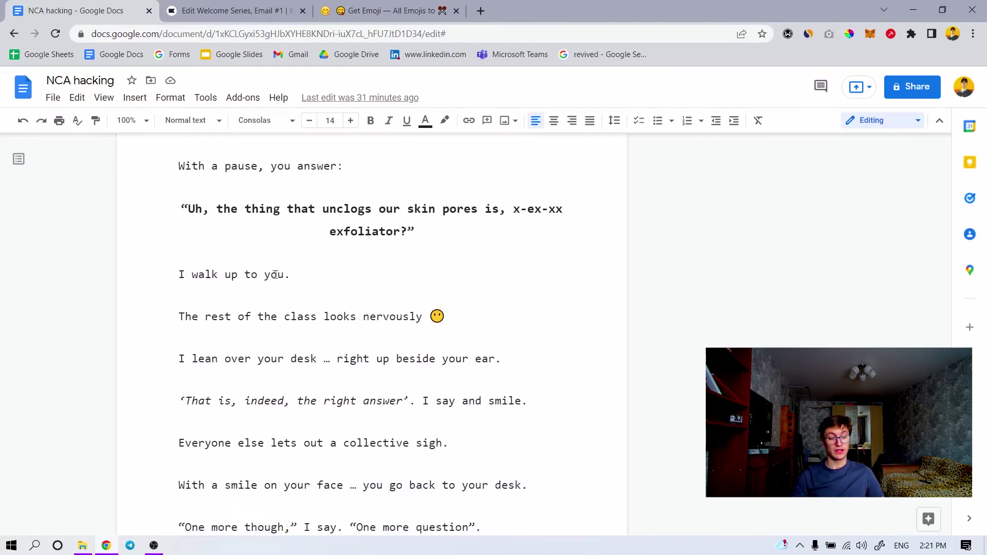
- Examine the bold "exfoliator?" answer with its lead-in "With a pause, you answer:" and the reaction down to "One more question"
left_click_drag(176, 167, 348, 166)
left_click(311, 209)
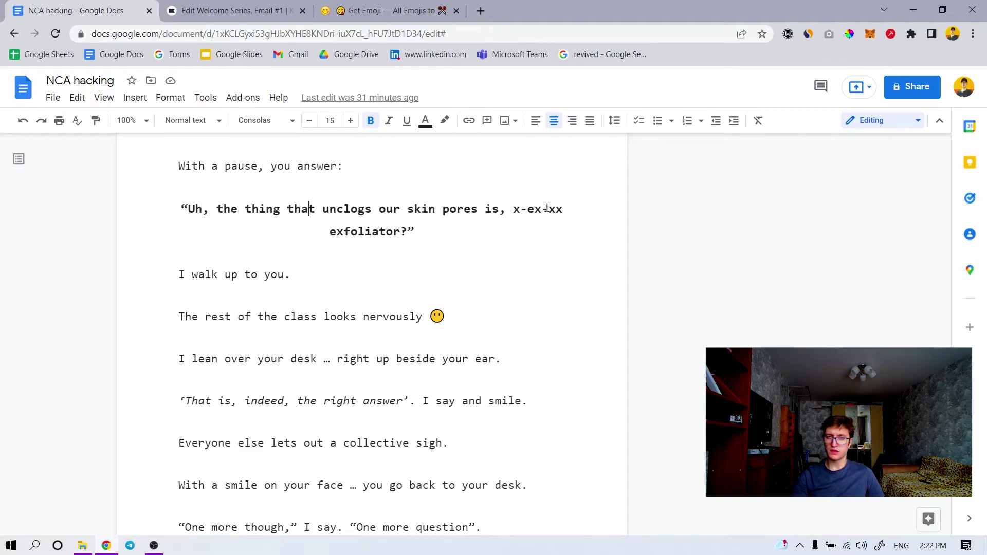
scroll(521, 241, "down", 1)
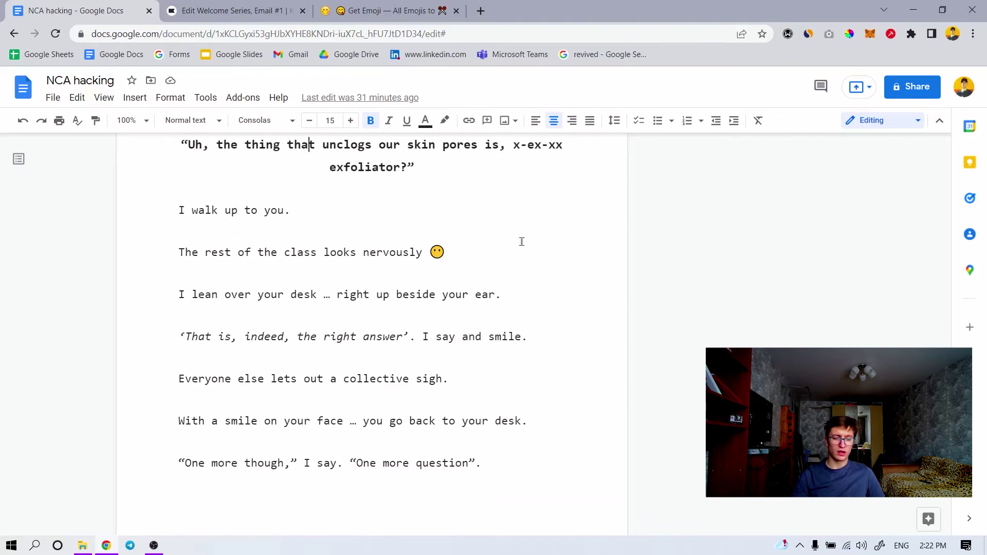
scroll(522, 242, "down", 1)
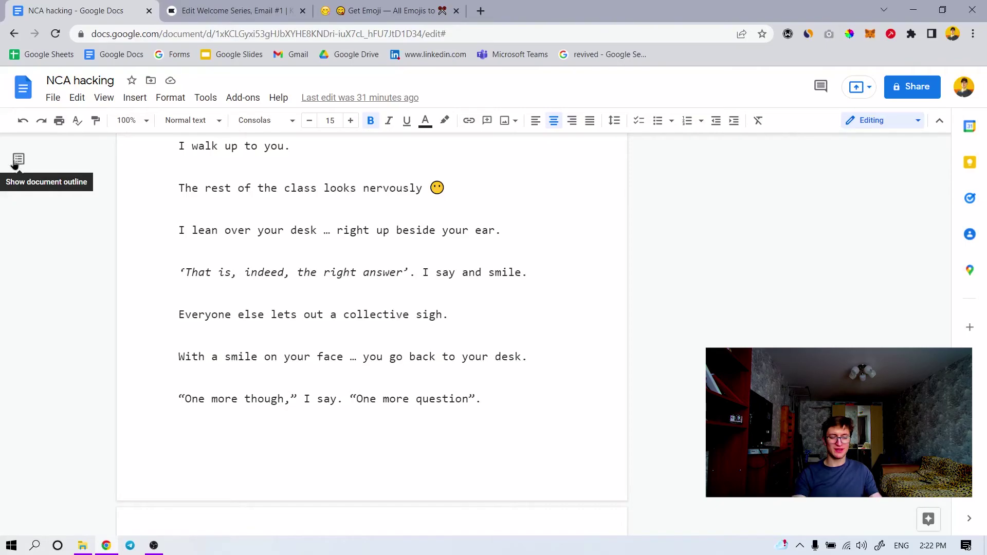
scroll(335, 366, "down", 4)
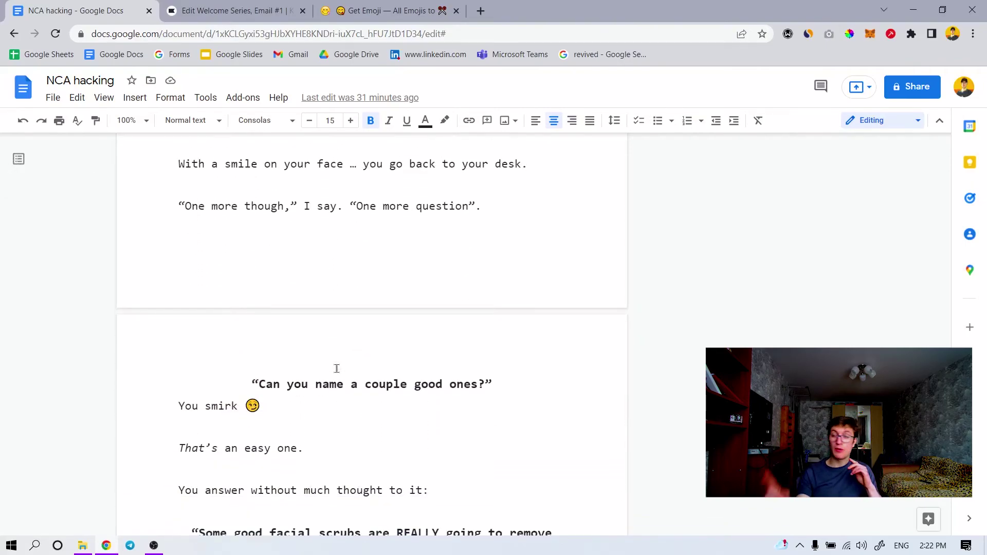
- Review the second question "Can you name a couple good ones?" and the facial scrubs answer, down to "Nobody seems to smile back."
scroll(324, 375, "down", 1)
scroll(325, 375, "down", 1)
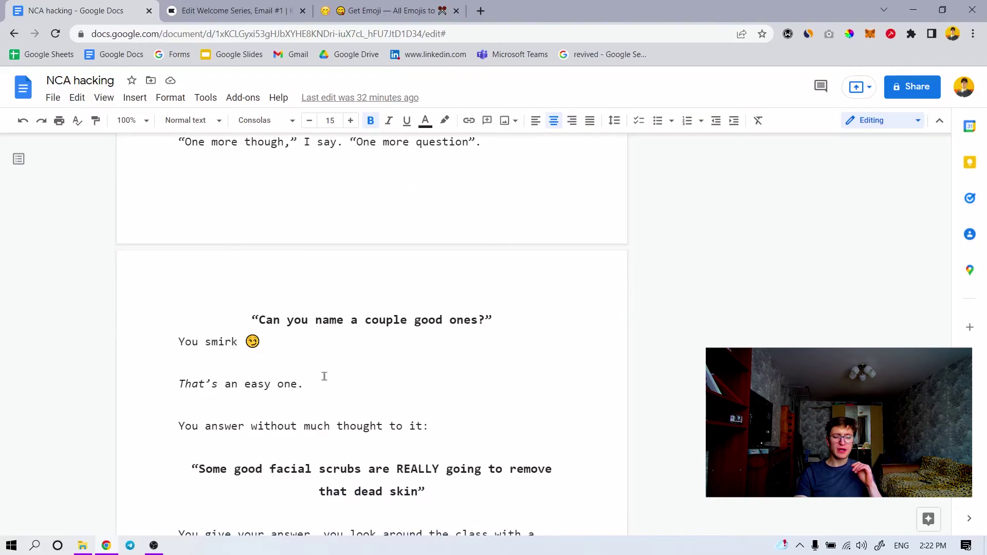
scroll(325, 376, "down", 3)
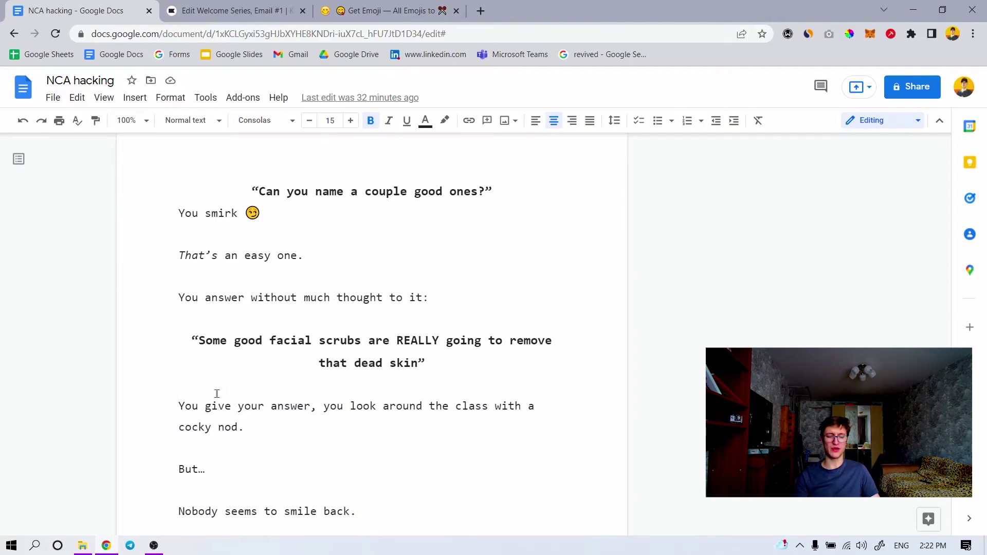
scroll(217, 394, "down", 1)
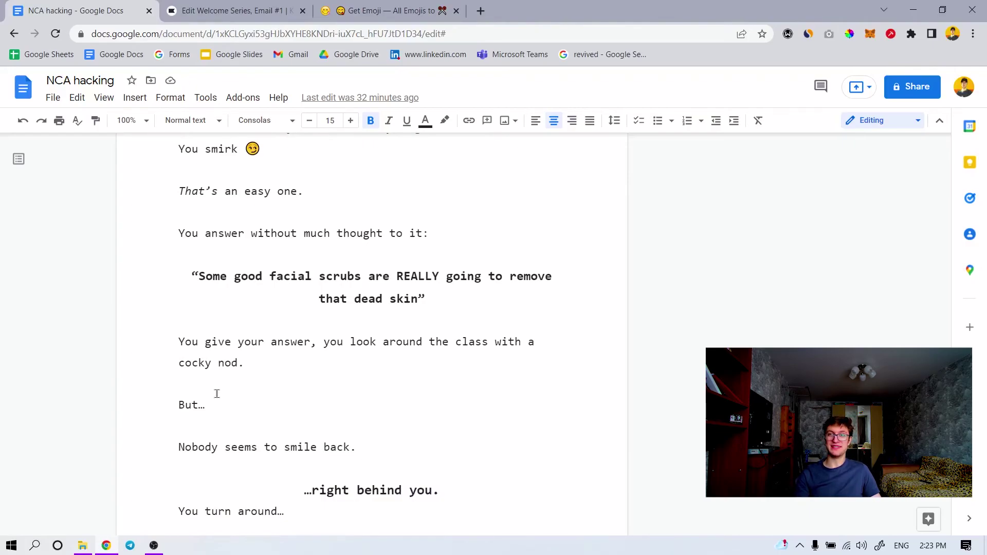
left_click(418, 300)
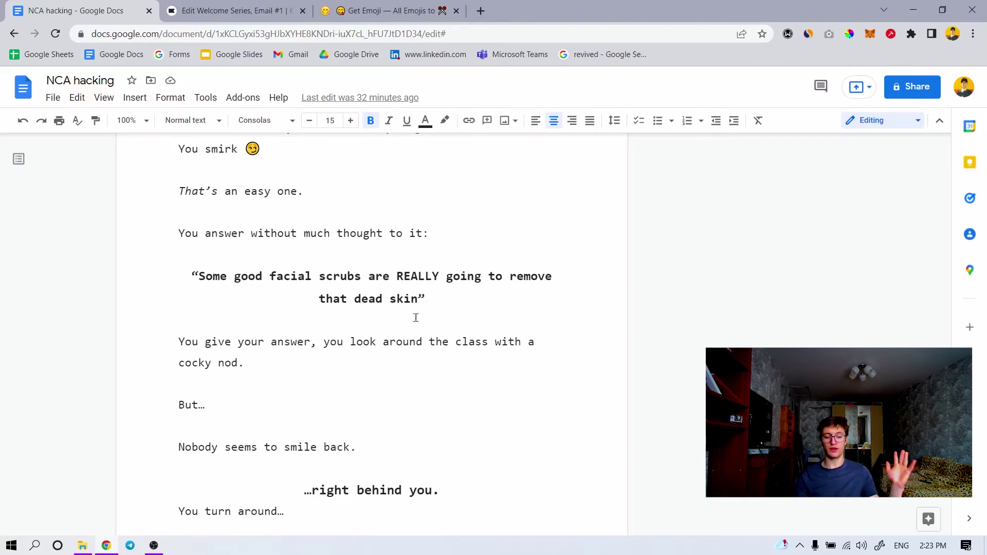
left_click(352, 445)
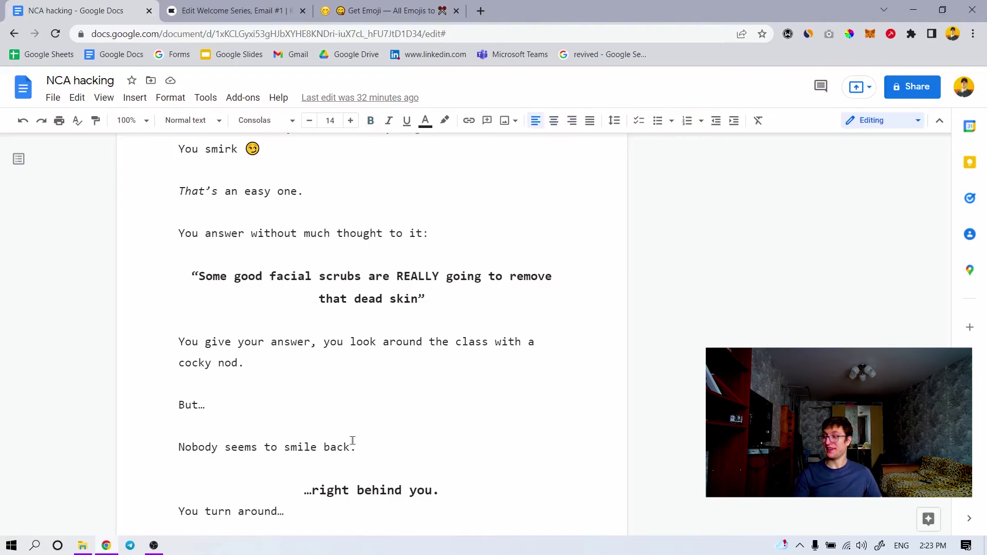
- Read on from "…right behind you." through the "COMPLETELY AND UTTERLY" outburst to the warning about physical scrubs damaging skin
scroll(345, 441, "down", 3)
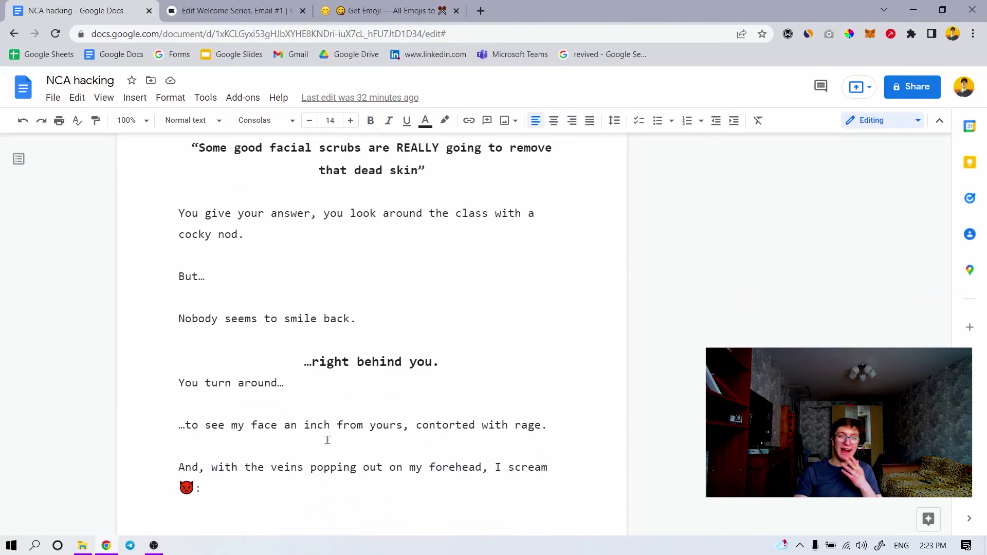
scroll(330, 437, "down", 3)
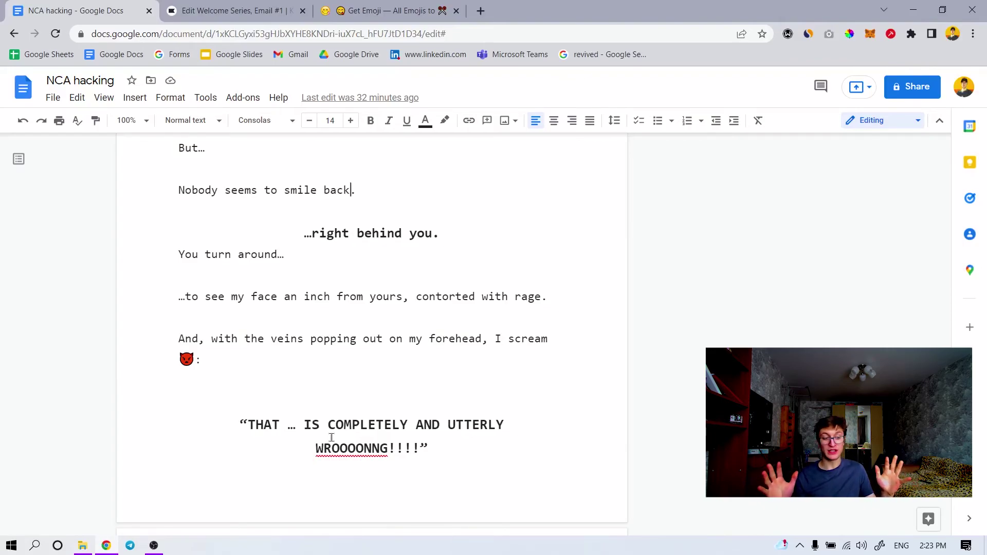
scroll(332, 437, "down", 3)
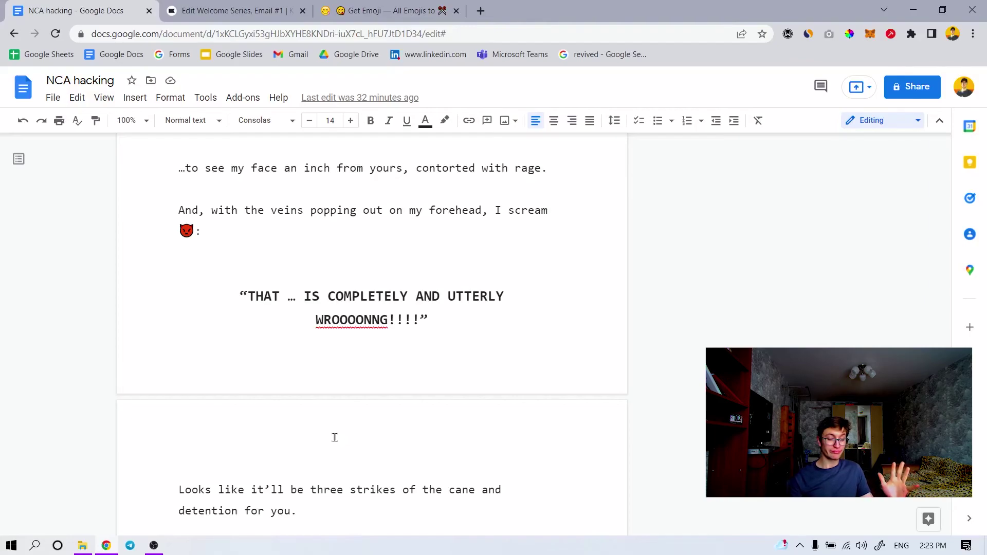
scroll(334, 437, "down", 4)
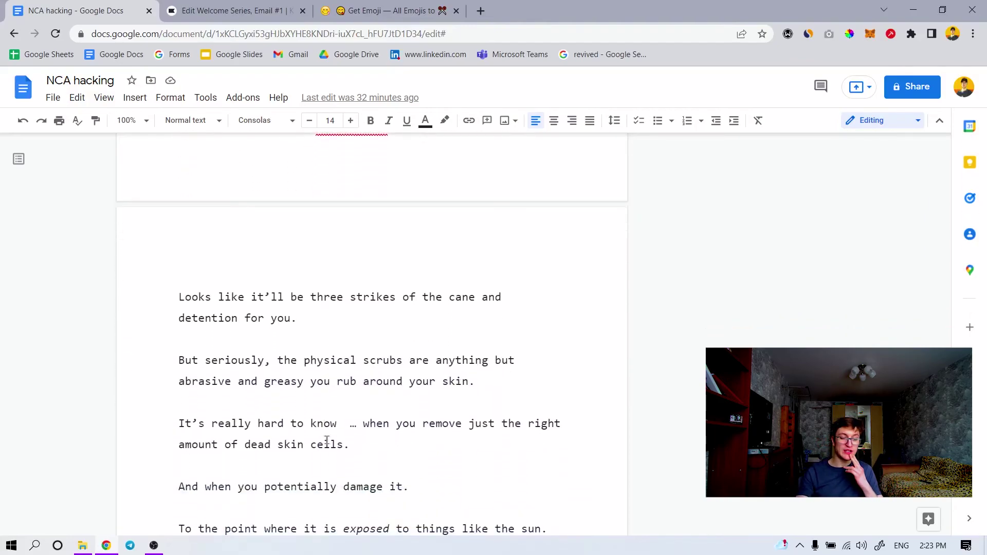
scroll(327, 441, "down", 1)
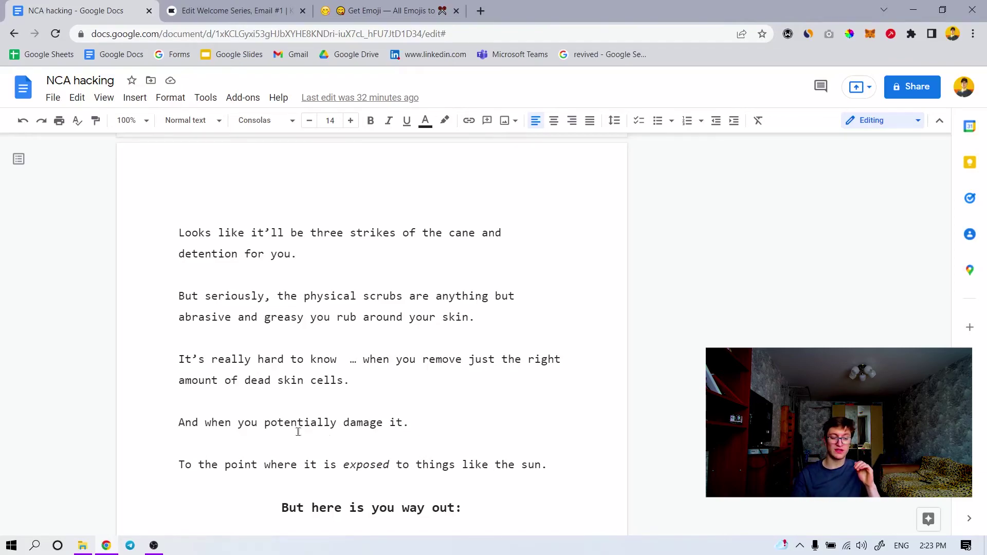
scroll(309, 401, "down", 3)
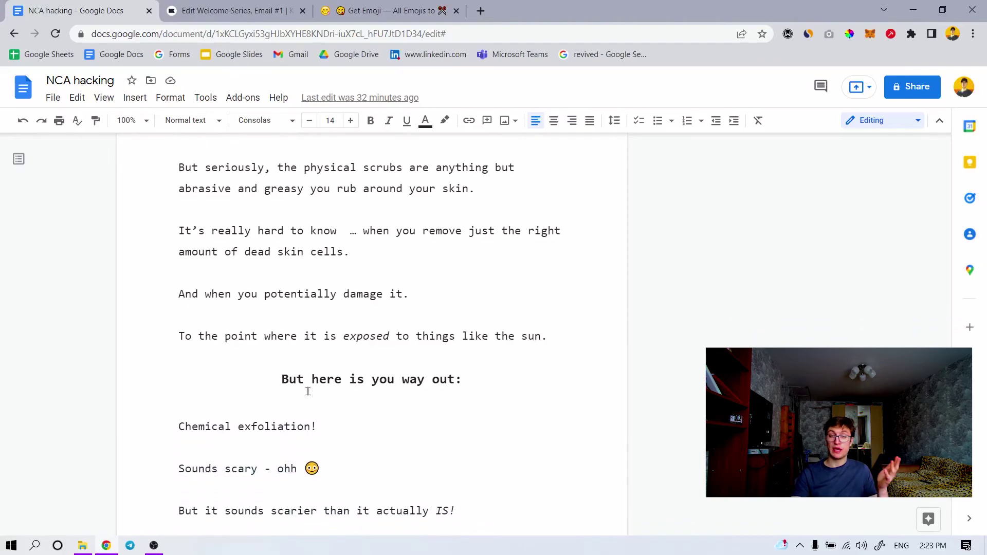
- Correct "you" to "your" in the bold line so it reads "But here is your way out:"
scroll(307, 391, "down", 3)
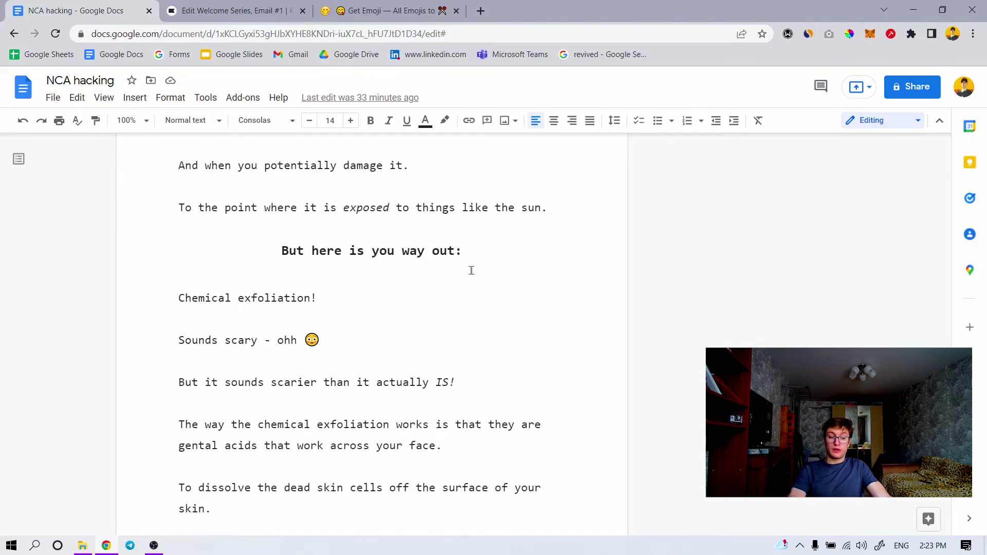
scroll(471, 270, "down", 1)
left_click(398, 196)
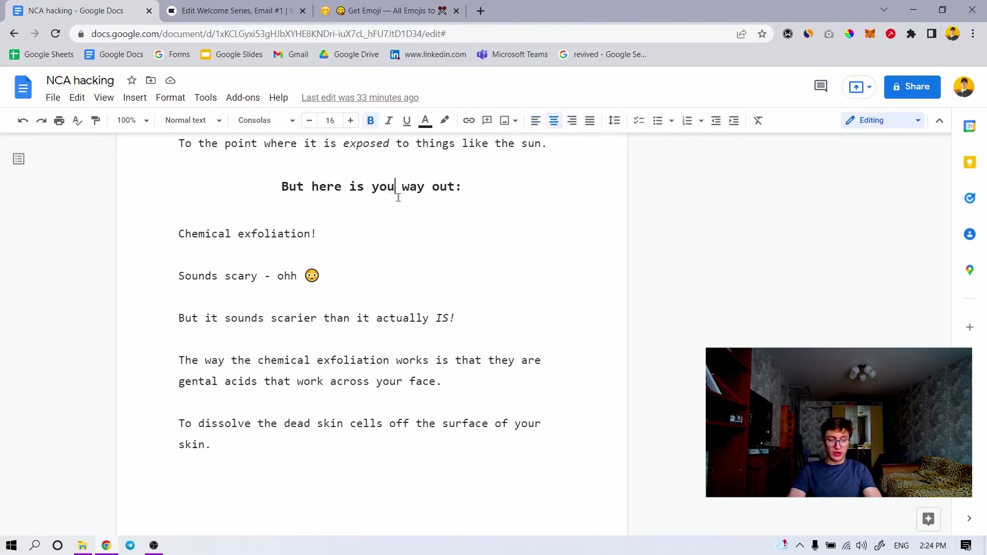
type("r")
left_click(404, 239)
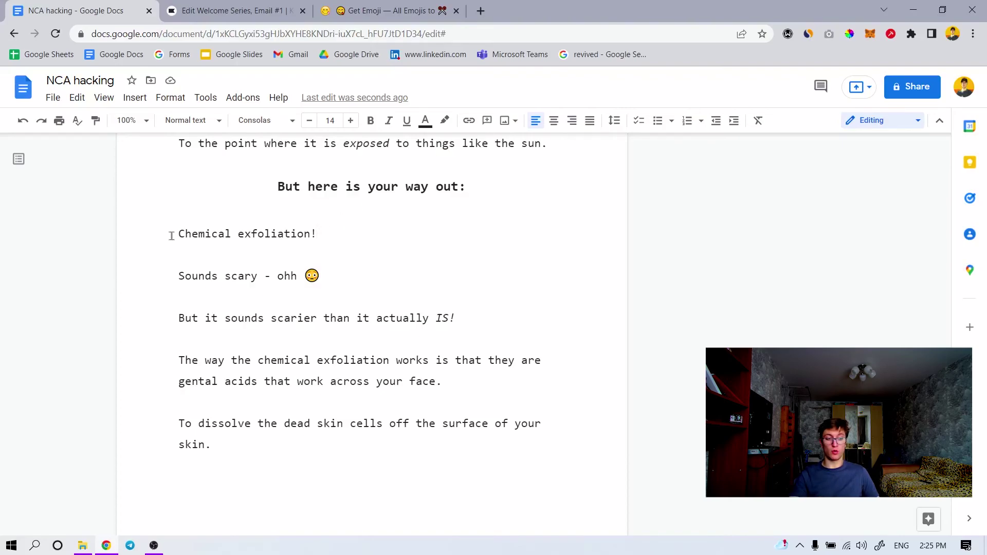
- Examine the "Chemical exfoliation!" explanation, including the "gental acids" wording and the line about dissolving dead skin cells
left_click_drag(173, 236, 323, 236)
left_click(321, 235)
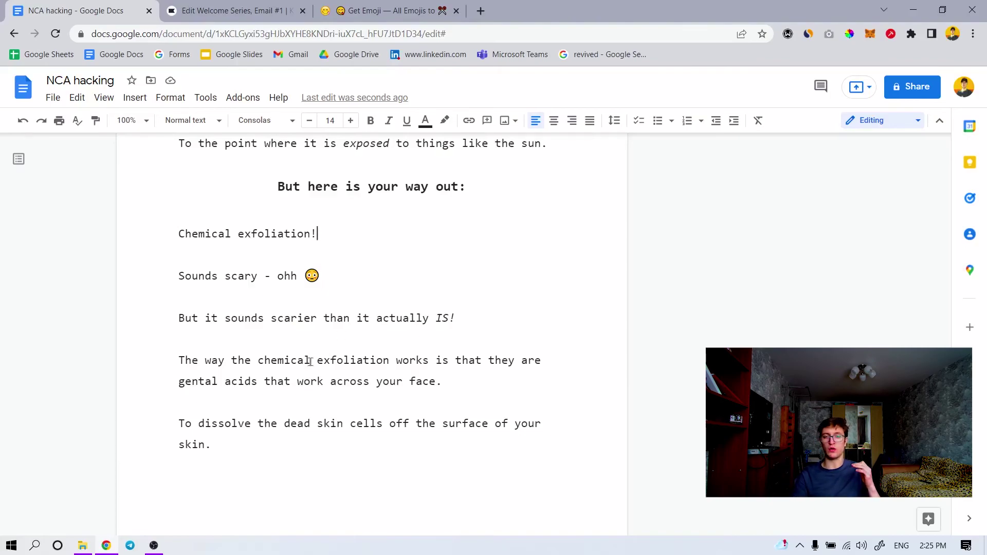
scroll(275, 366, "down", 1)
scroll(276, 366, "down", 1)
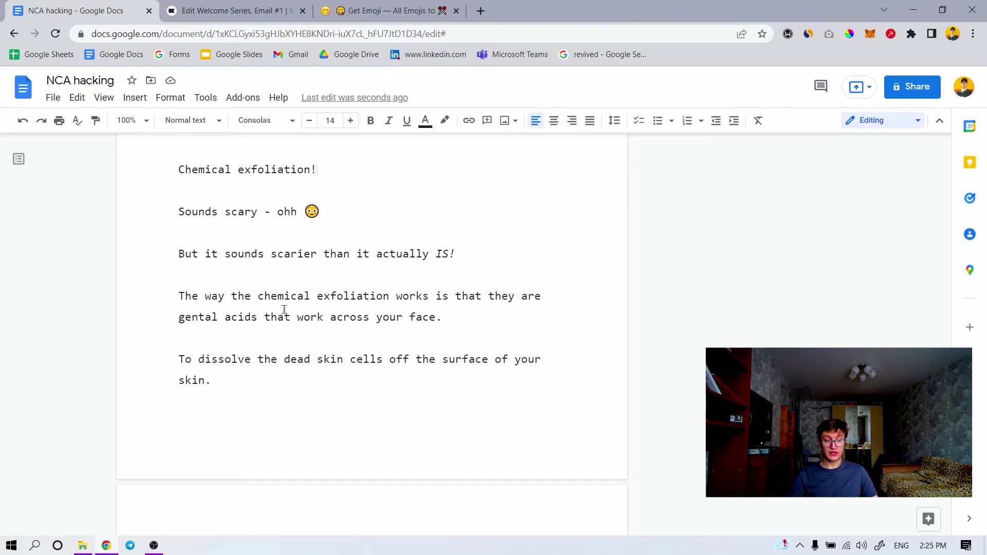
scroll(284, 310, "down", 1)
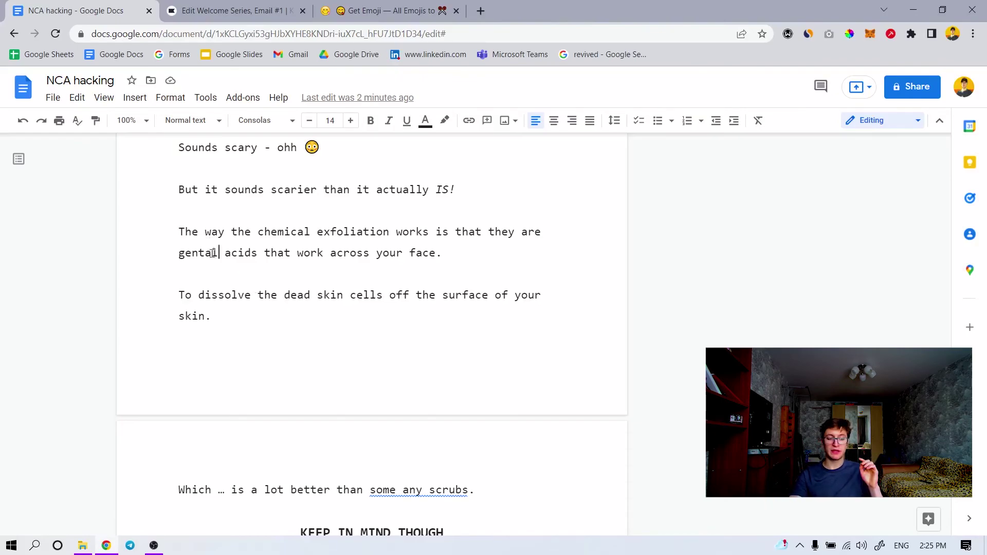
left_click_drag(218, 253, 182, 253)
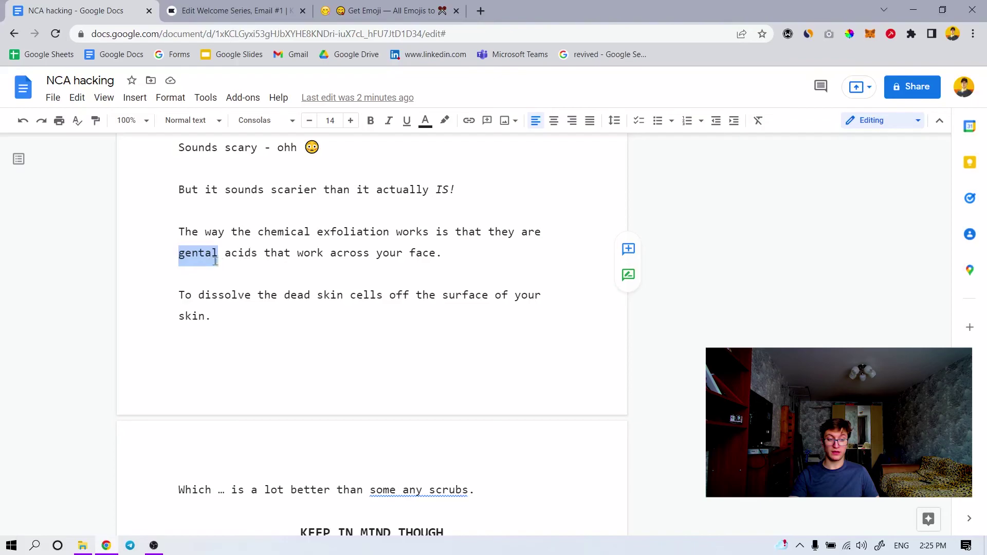
scroll(304, 273, "down", 1)
left_click(298, 265)
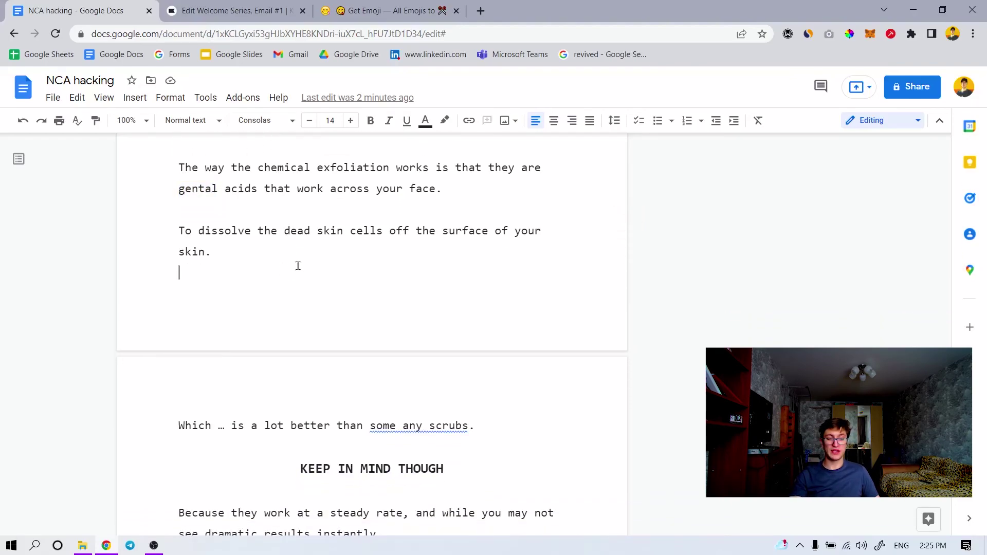
- Read the "KEEP IN MIND THOUGH" section, from the comparison with scrubs to the question about the right level of intensity
scroll(432, 246, "down", 3)
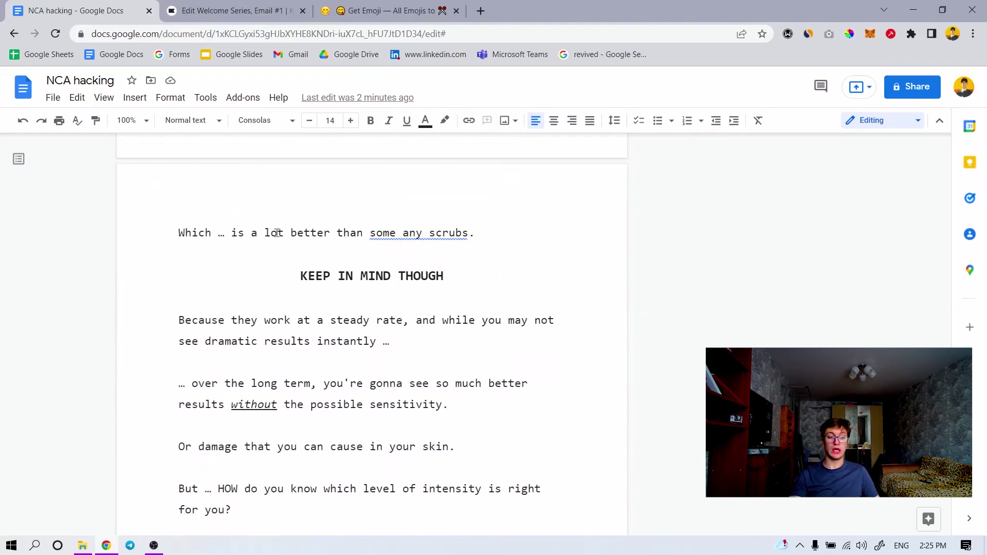
scroll(422, 238, "down", 1)
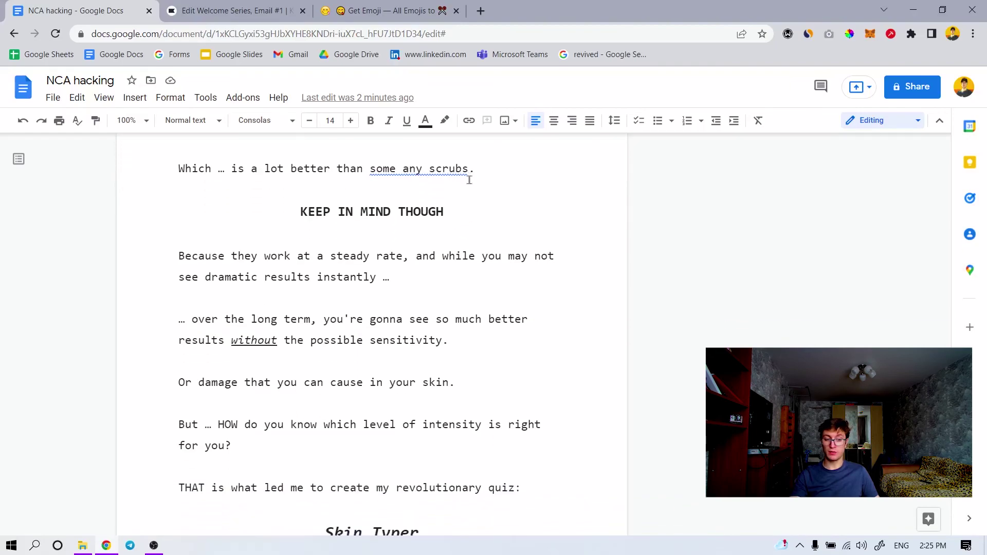
left_click_drag(440, 214, 313, 213)
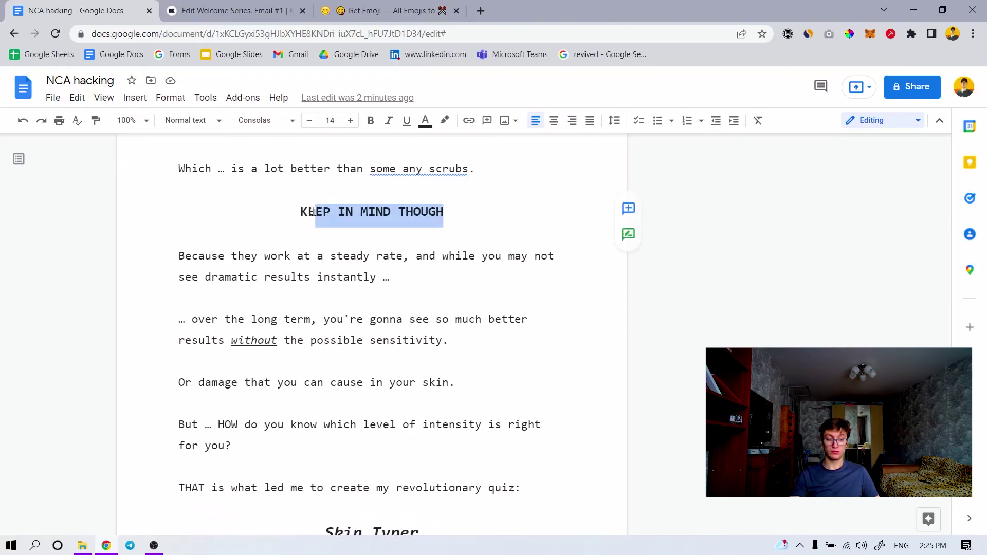
left_click_drag(184, 255, 374, 253)
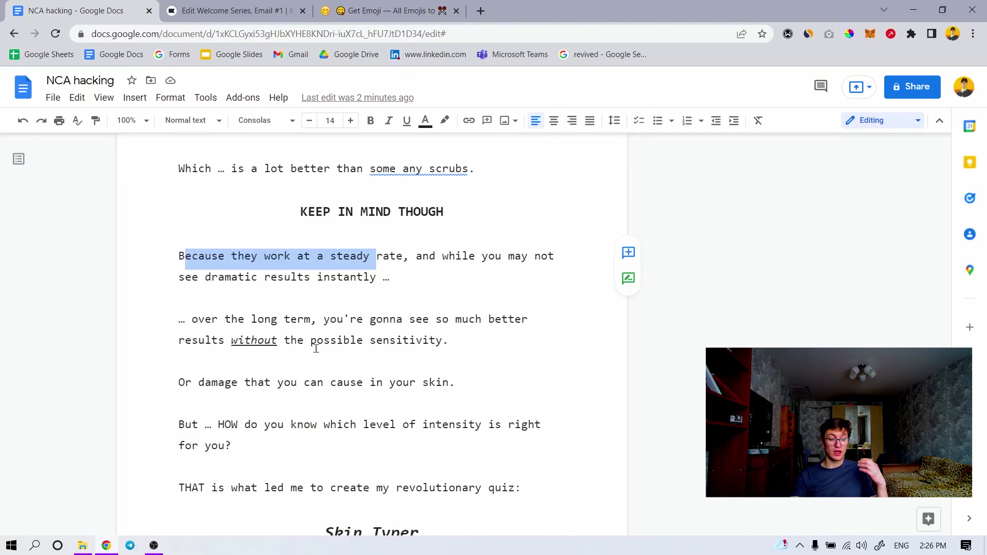
scroll(304, 376, "down", 1)
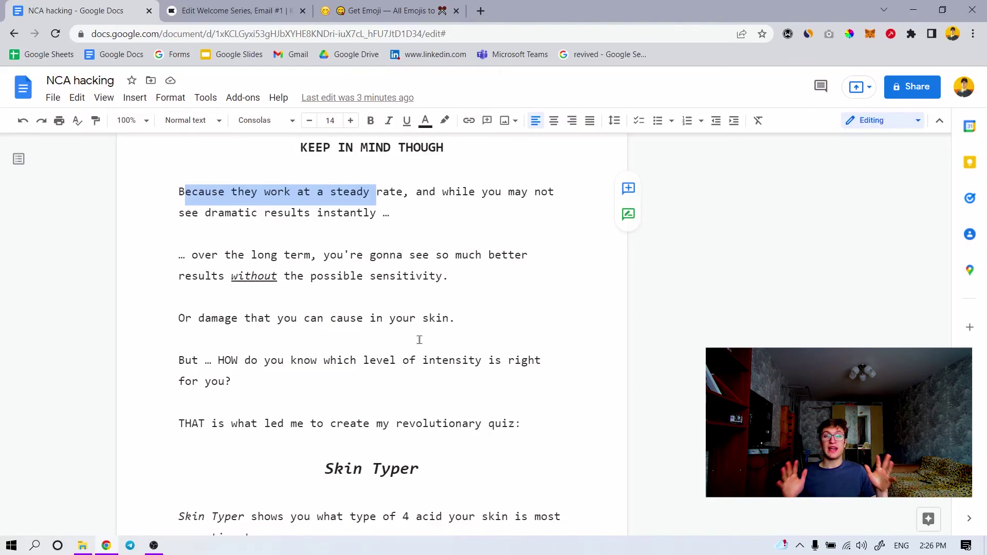
scroll(418, 339, "down", 2)
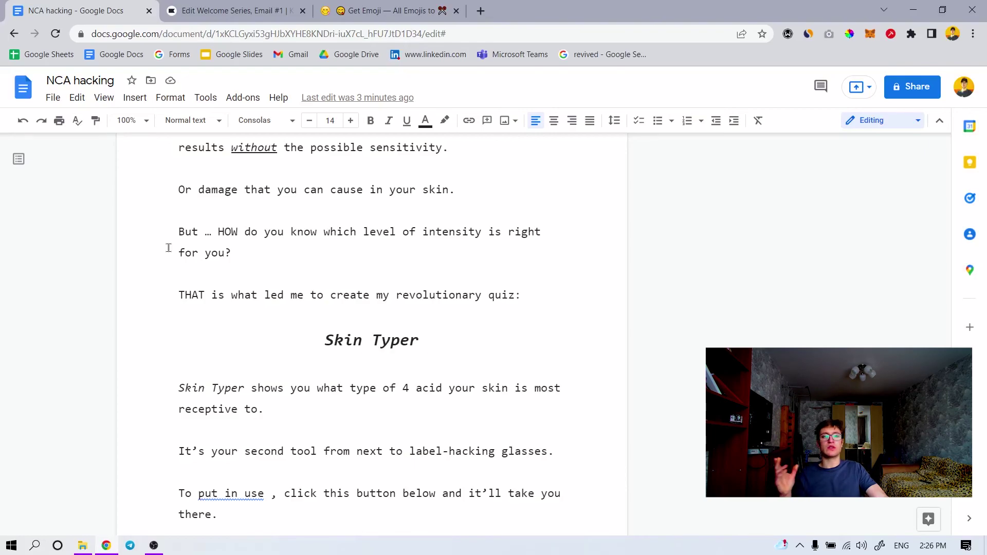
scroll(326, 210, "down", 1)
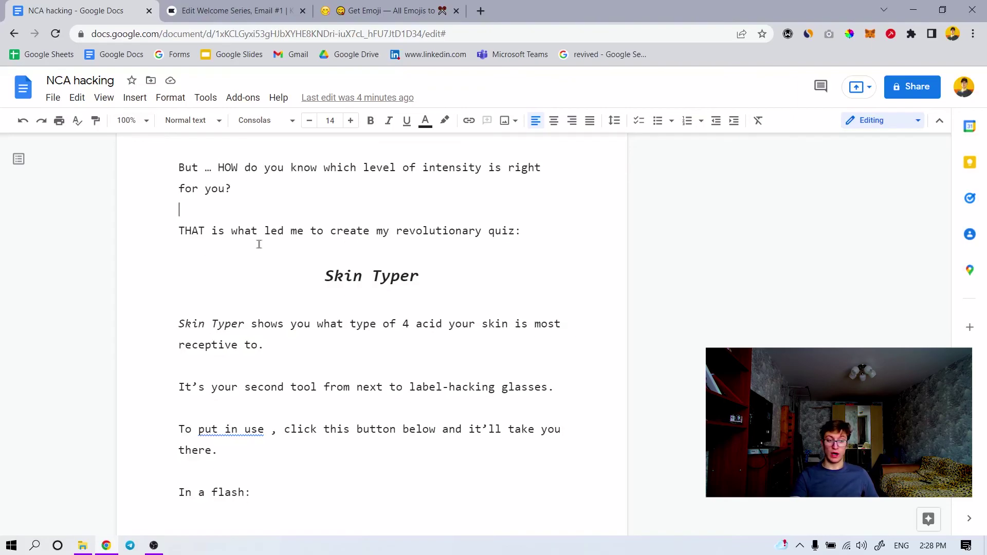
- Review the "revolutionary quiz" introduction, the Skin Typer heading and its description through the "click this button below" line
left_click_drag(265, 231, 512, 231)
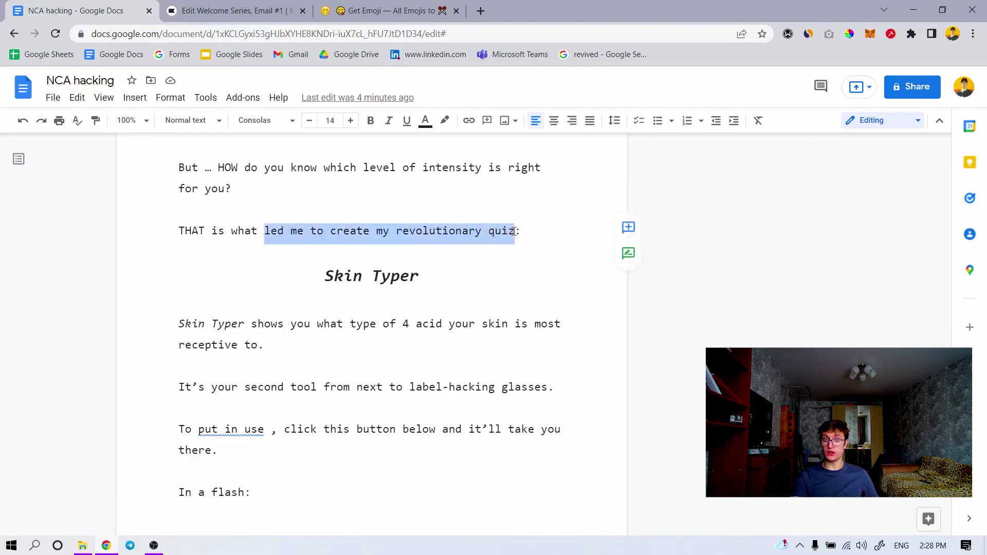
left_click(425, 279)
left_click_drag(425, 280, 324, 276)
key("Down")
scroll(397, 434, "down", 1)
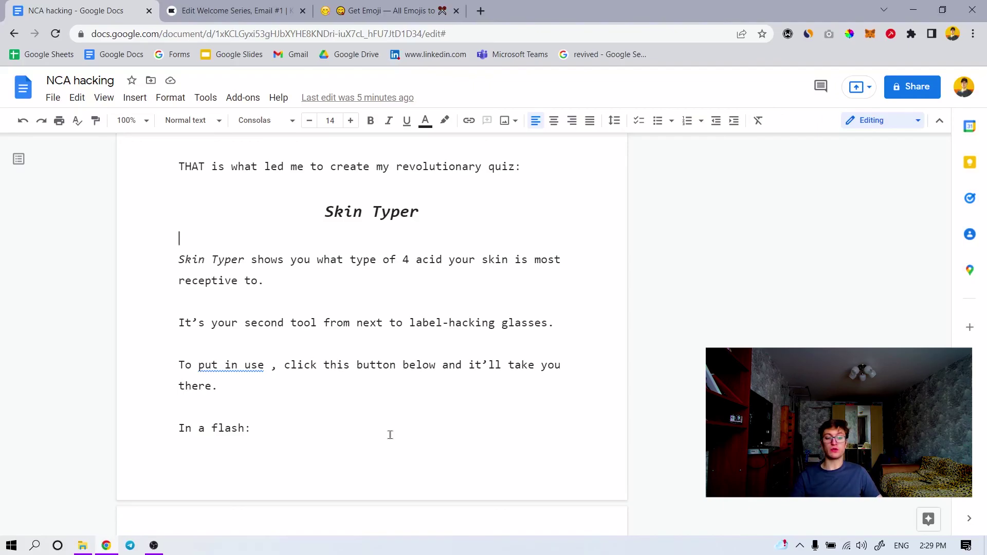
scroll(201, 391, "down", 1)
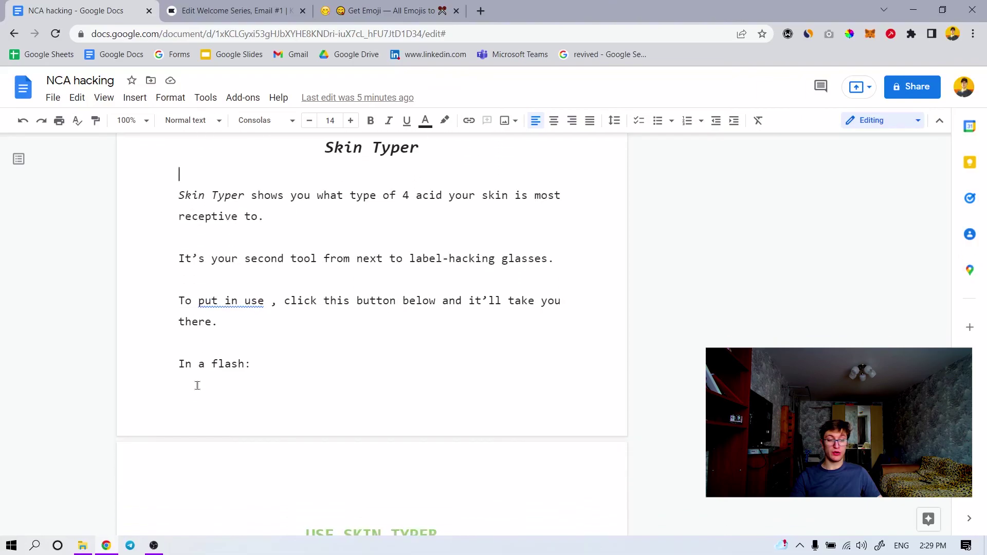
left_click_drag(329, 301, 390, 301)
scroll(262, 308, "down", 1)
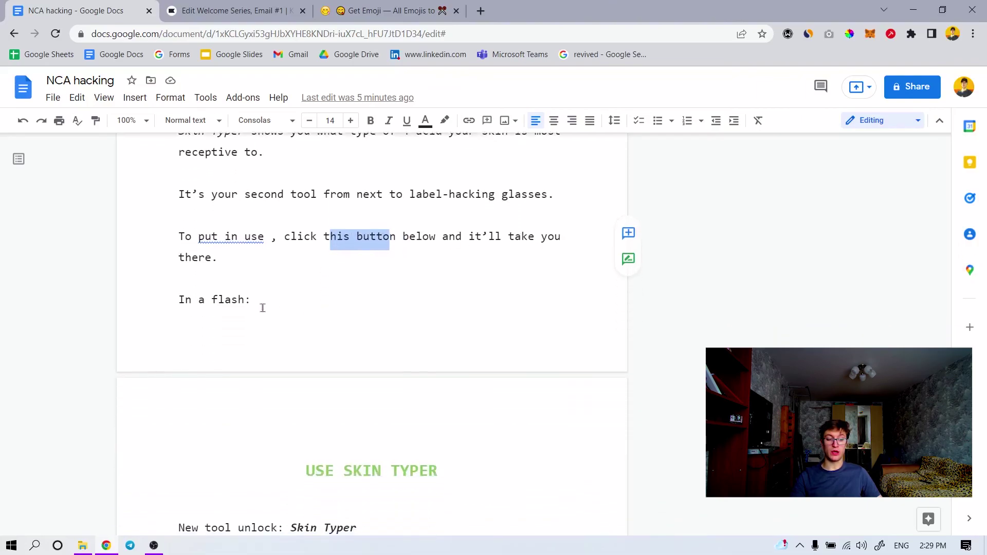
- Examine the email's closing call to action: "In a flash:", the green "USE SKIN TYPER" text and the "New tool unlock" line
left_click_drag(250, 300, 182, 301)
scroll(182, 300, "down", 2)
left_click_drag(306, 335, 417, 335)
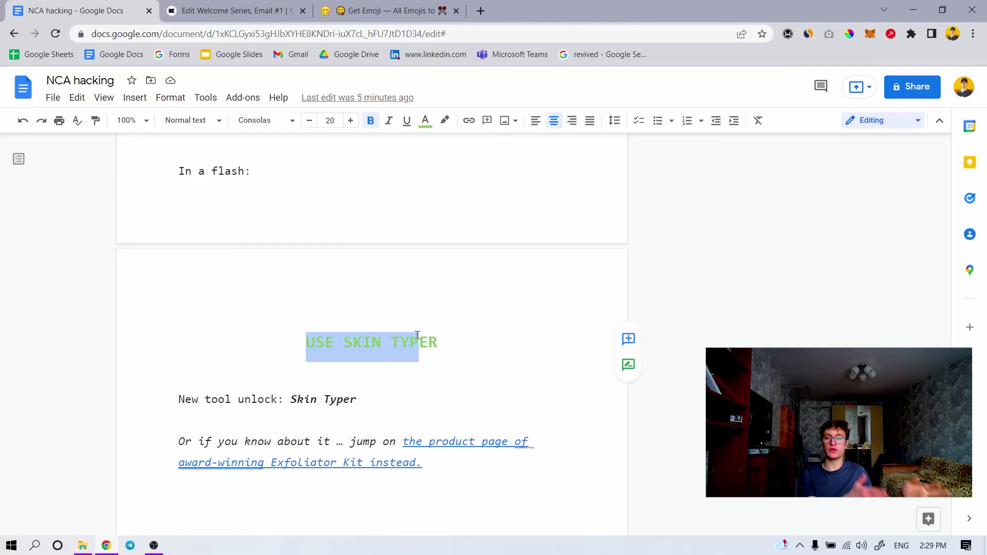
left_click(319, 334)
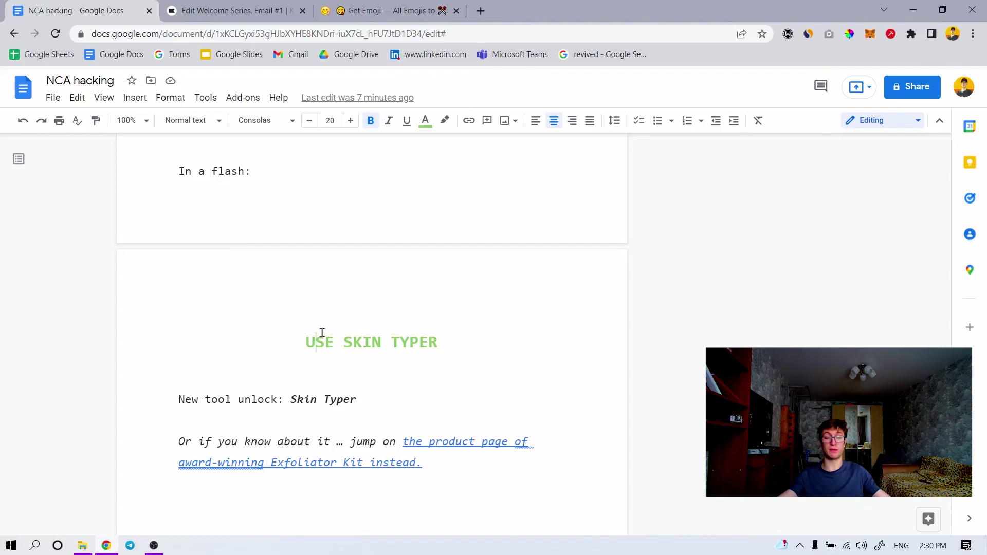
scroll(323, 332, "down", 1)
triple_click(445, 269)
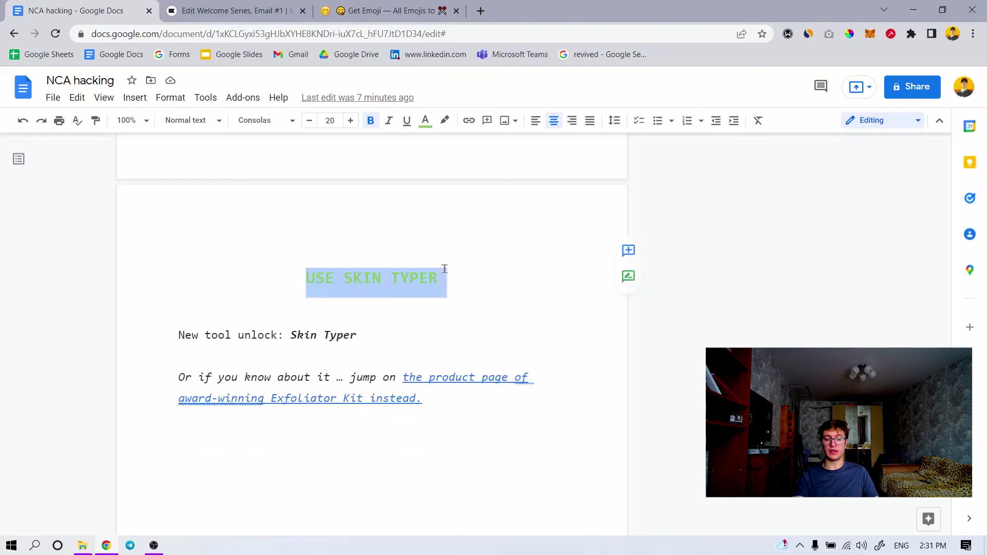
left_click(456, 281)
scroll(447, 286, "down", 1)
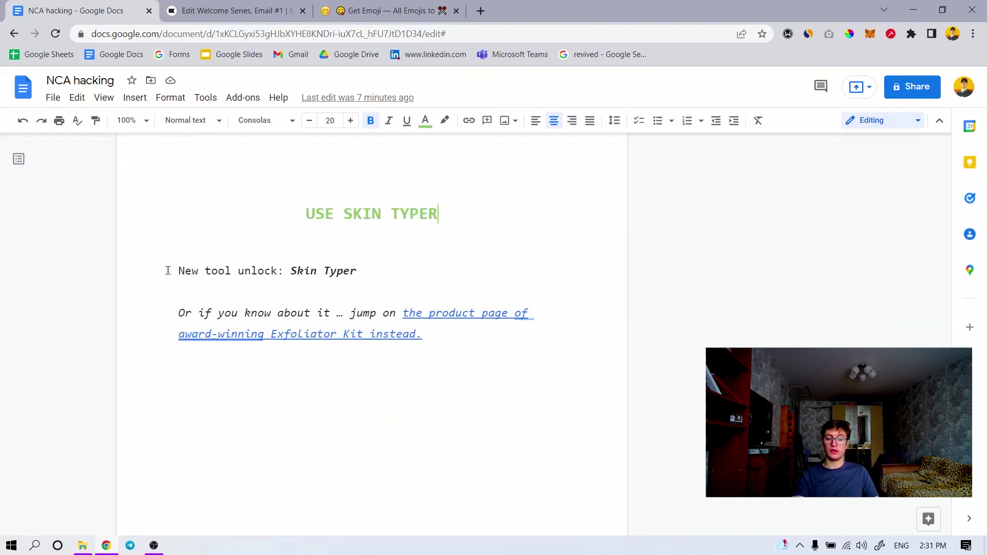
left_click_drag(168, 271, 326, 274)
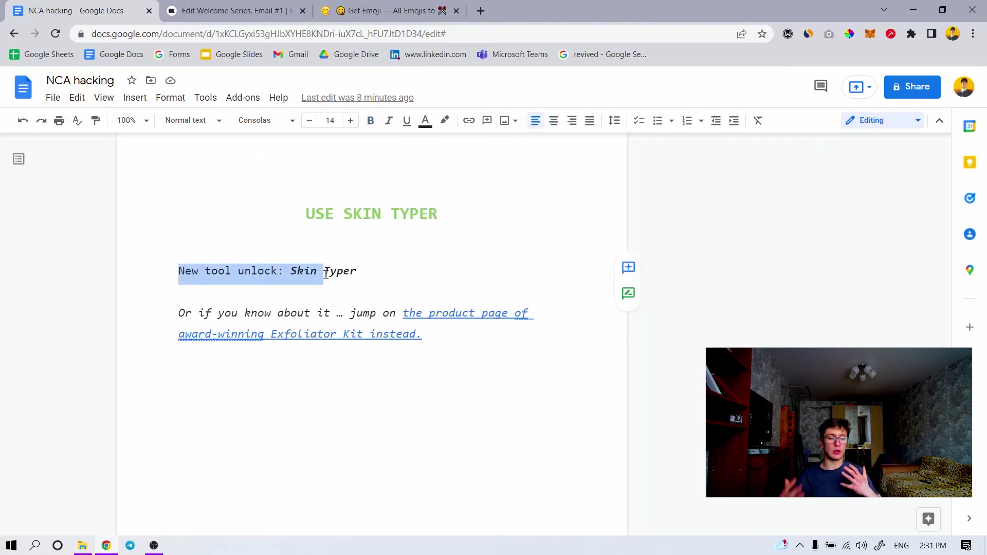
scroll(313, 277, "down", 1)
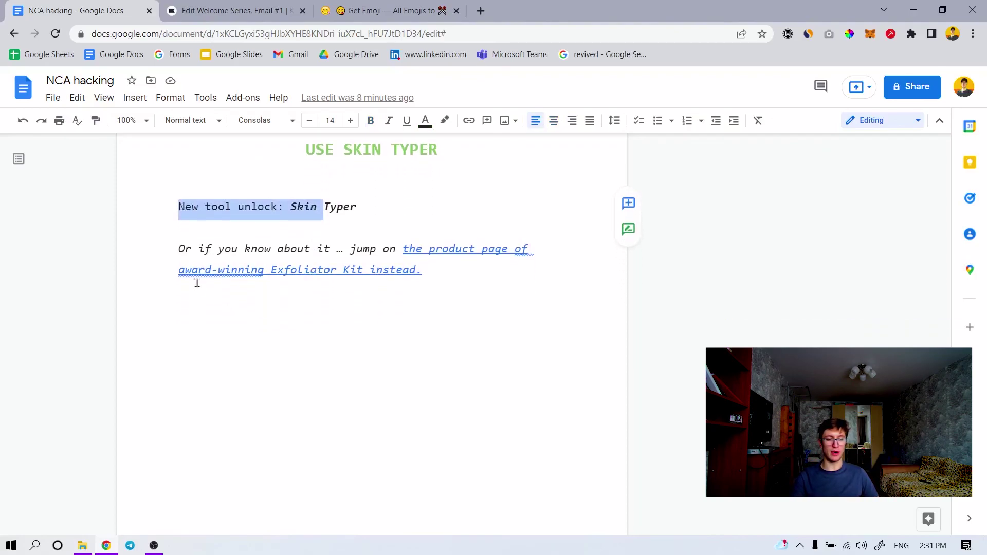
- Reword the opening of the italic line under "New tool unlock" to "Or if you already know it"
left_click_drag(175, 252, 336, 252)
left_click(325, 252)
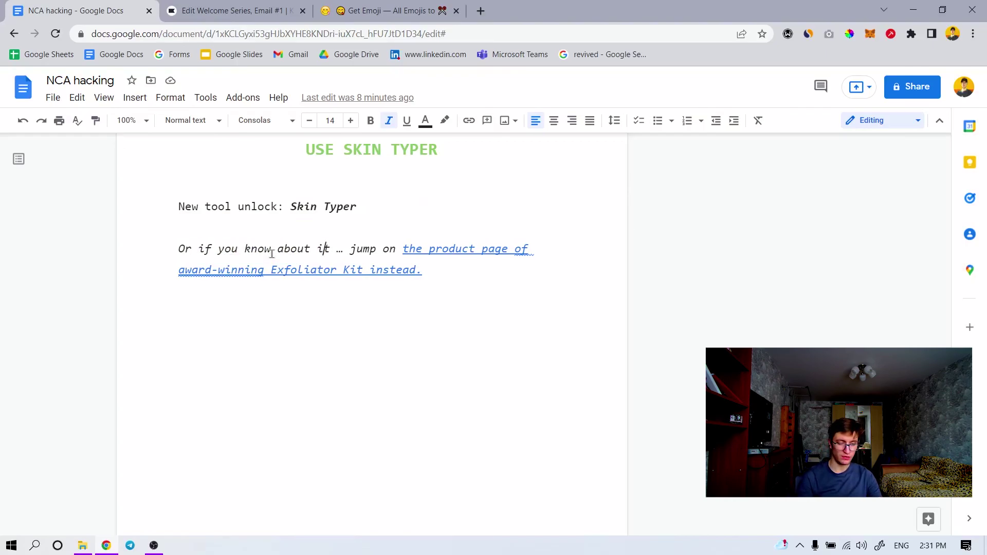
key("BackSpace")
key("BackSpace")
key("BackSpace")
key("BackSpace")
key("BackSpace")
key("BackSpace")
key("BackSpace")
key("BackSpace")
key("BackSpace")
key("BackSpace")
key("BackSpace")
key("BackSpace")
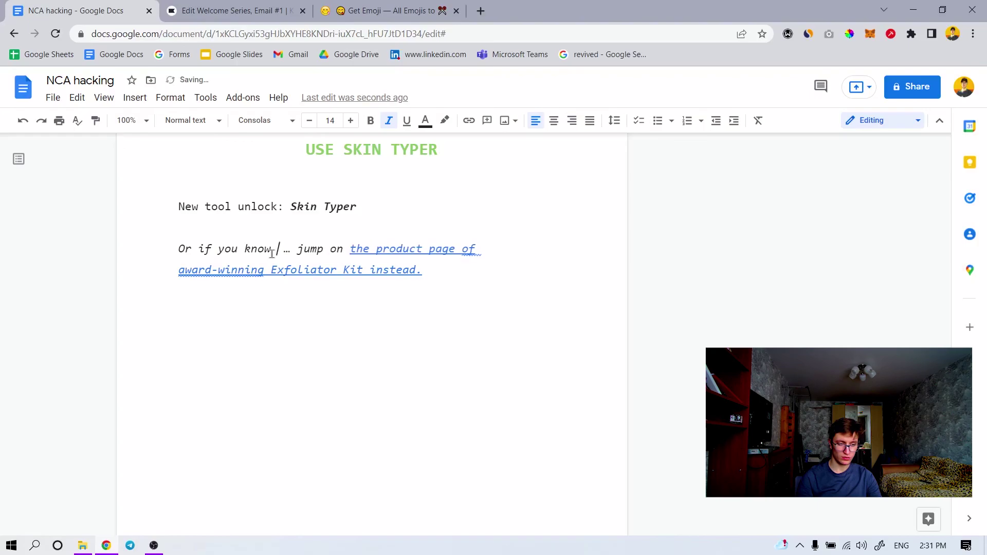
key("BackSpace")
type("already ")
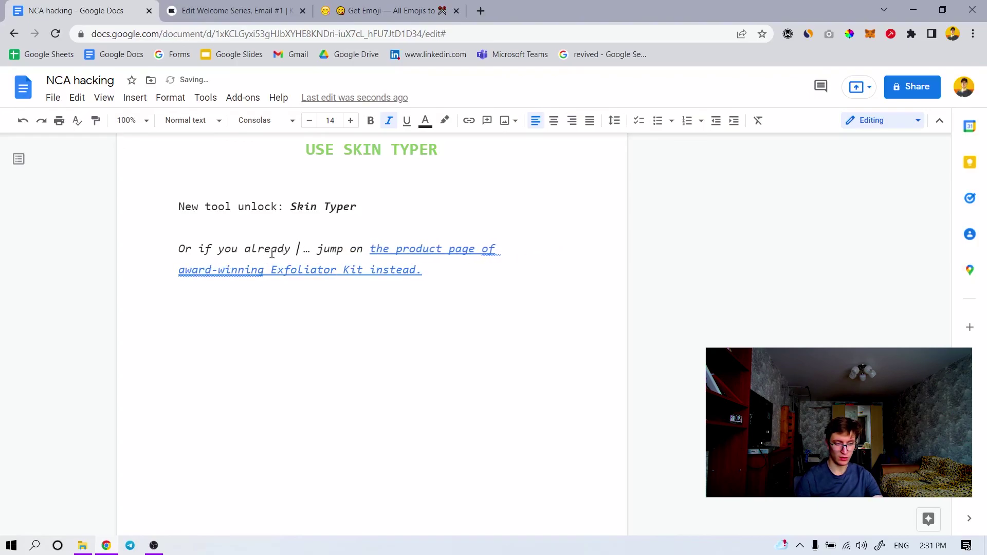
type("know it")
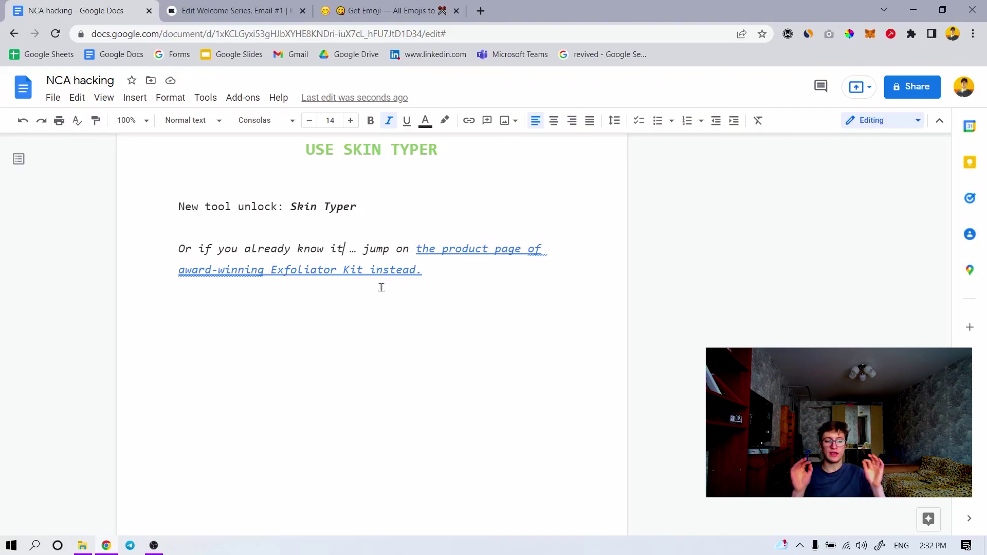
- Add the author's name as a sign-off below the Exfoliator Kit link, in black text without italics or underline
scroll(381, 287, "up", 4)
left_click_drag(440, 343, 316, 344)
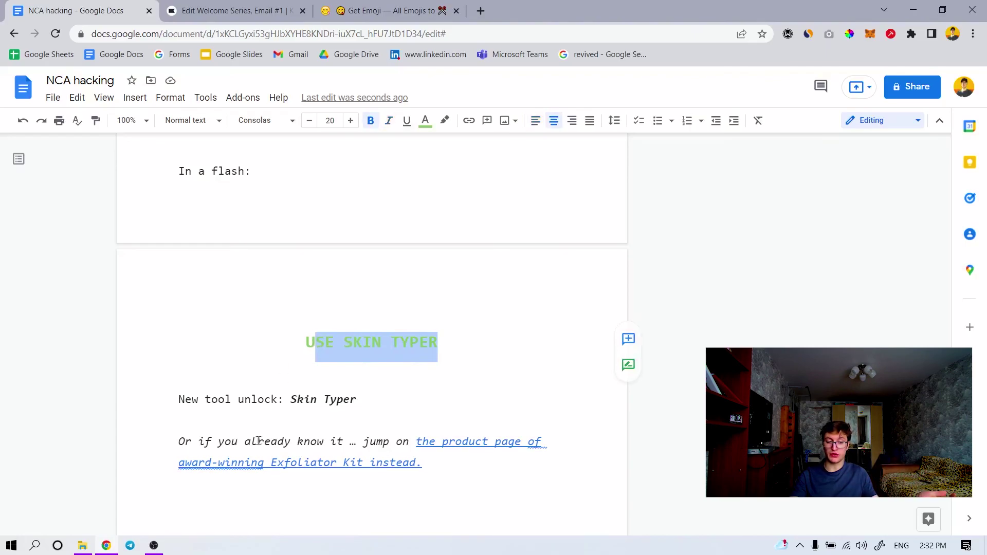
scroll(257, 441, "down", 3)
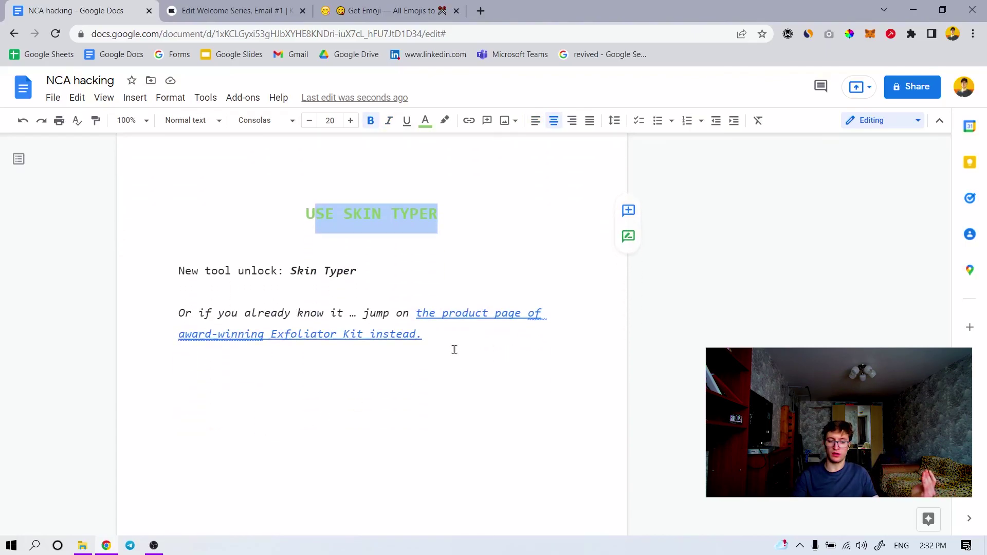
left_click(447, 339)
key("Return")
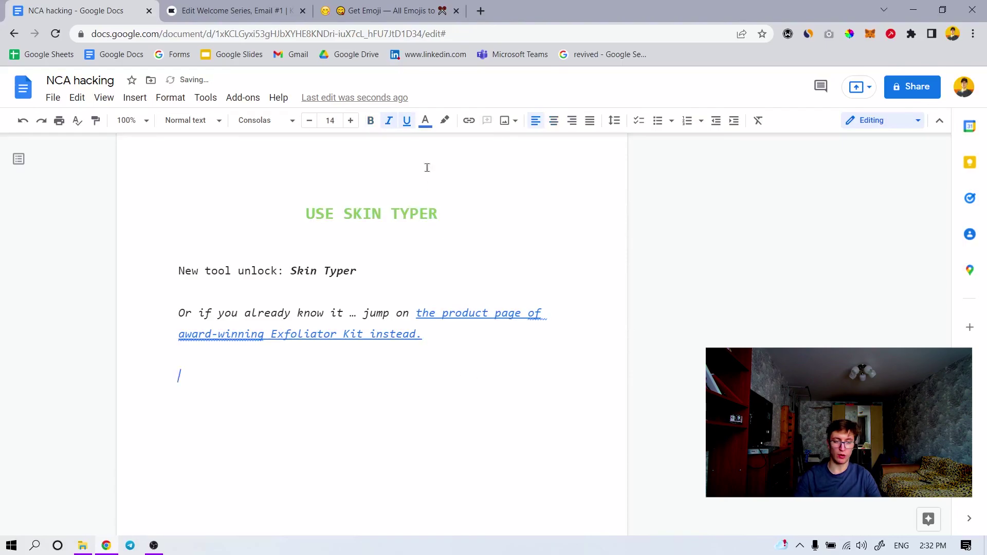
left_click(425, 120)
left_click(433, 201)
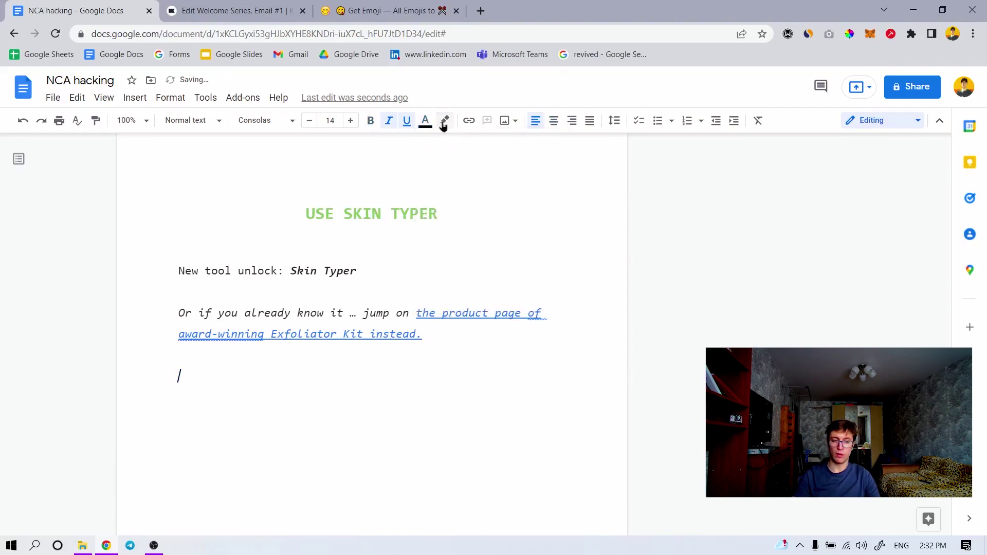
left_click(388, 120)
left_click(407, 120)
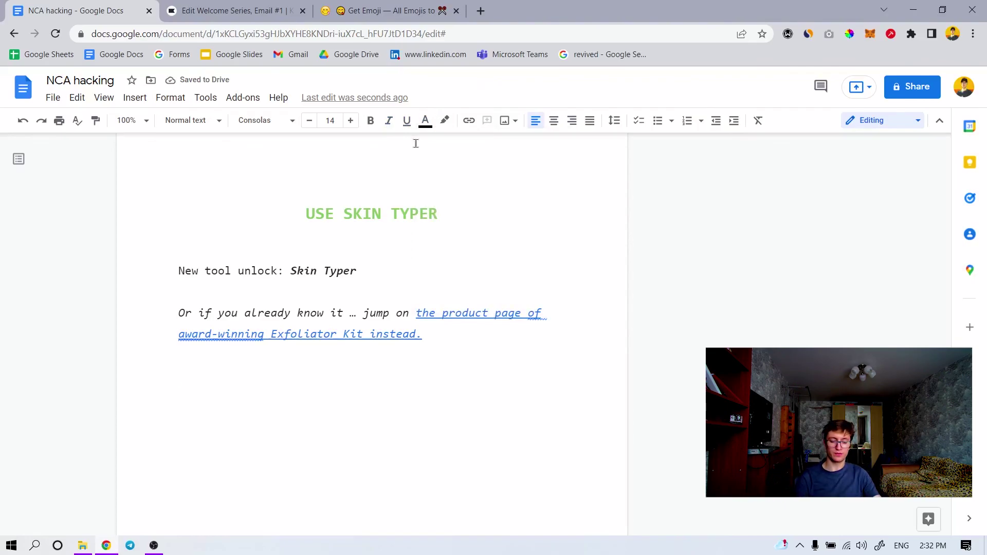
type("Daniil")
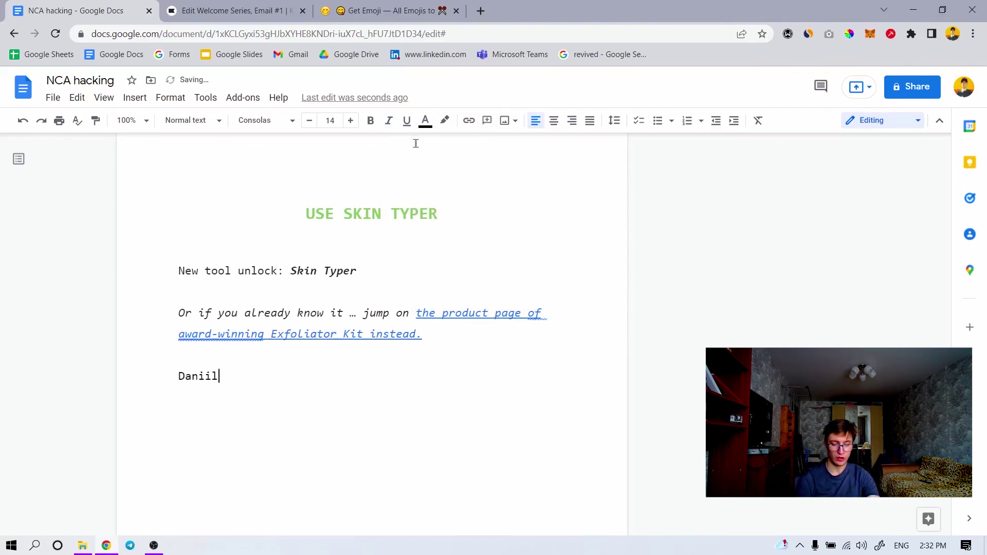
type(" Lit")
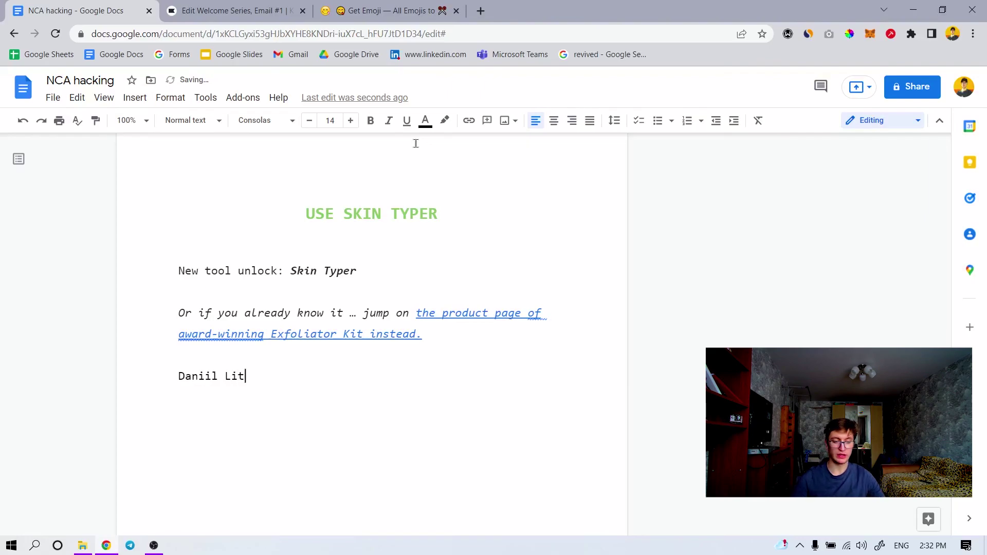
triple_click(219, 377)
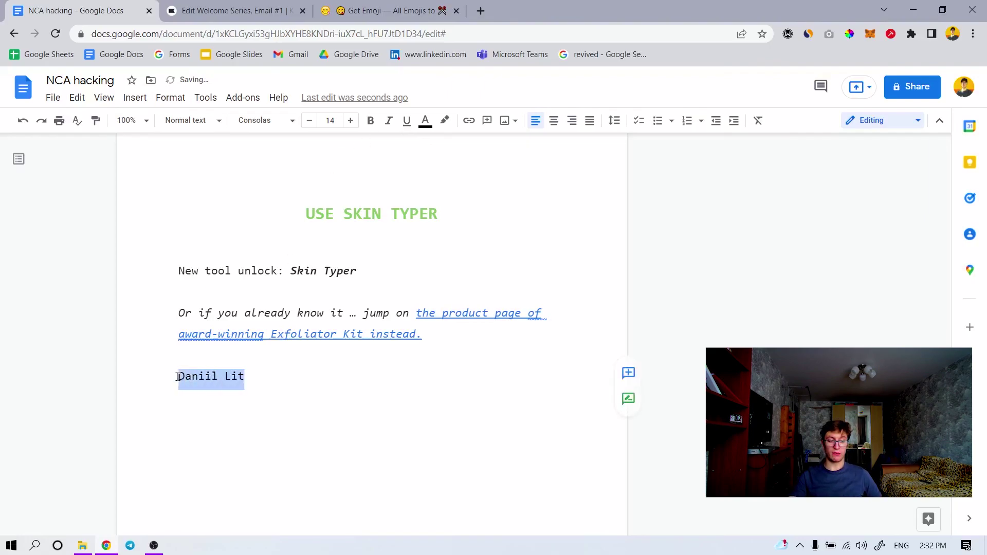
left_click(262, 378)
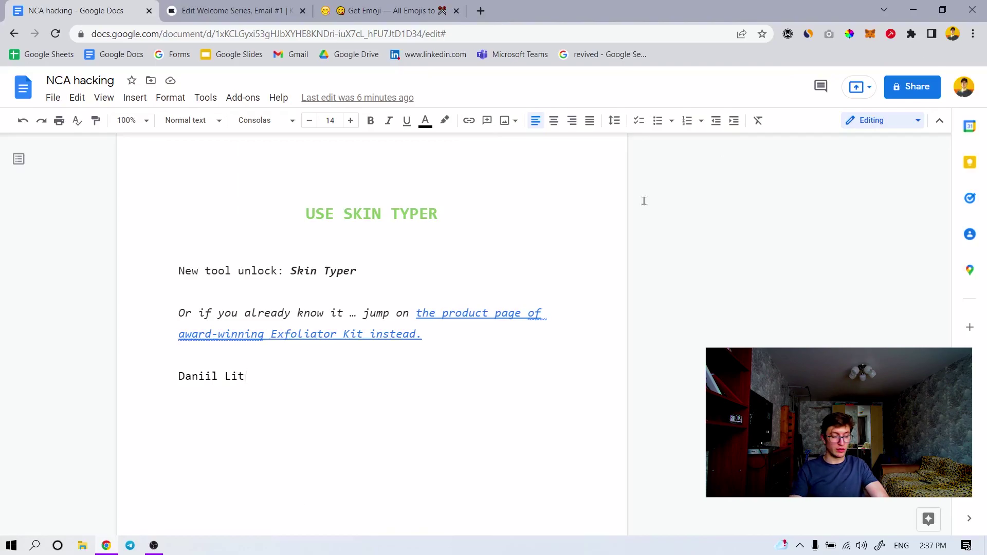
left_click(38, 547)
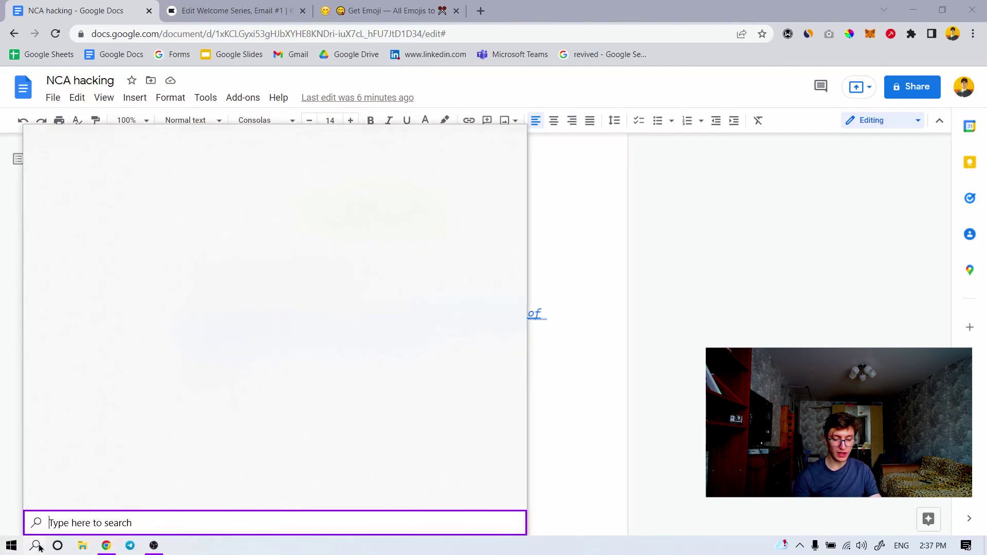
type("zoo")
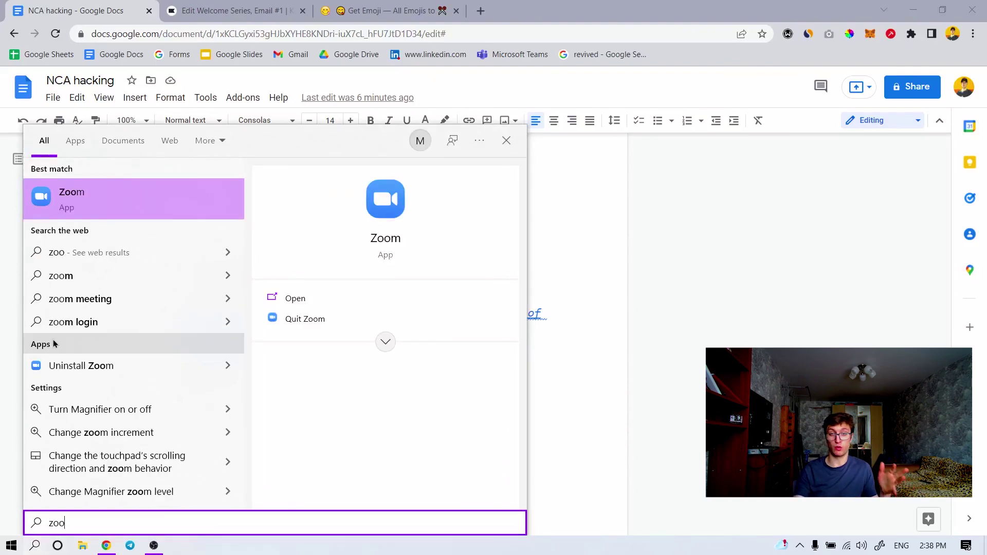
key("Escape")
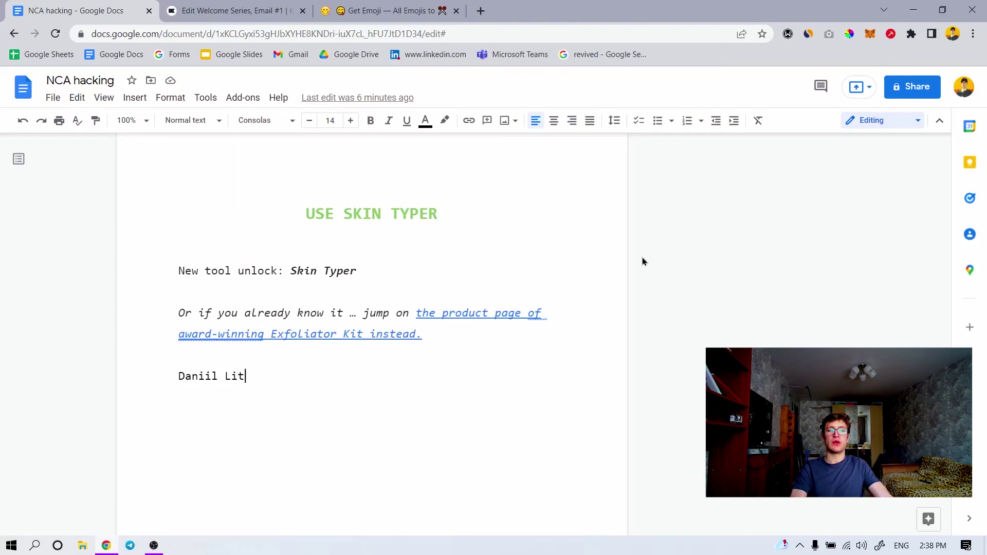
scroll(669, 340, "up", 1)
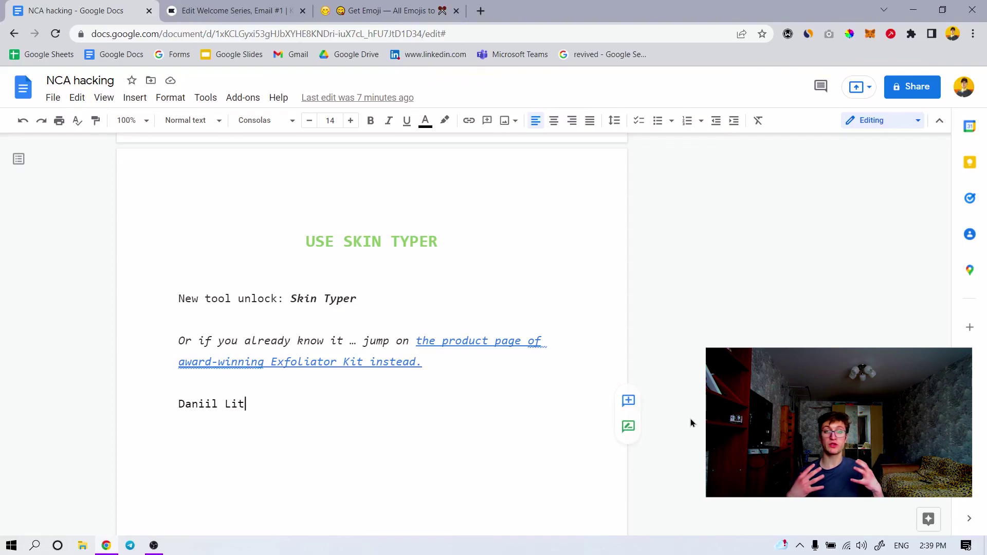